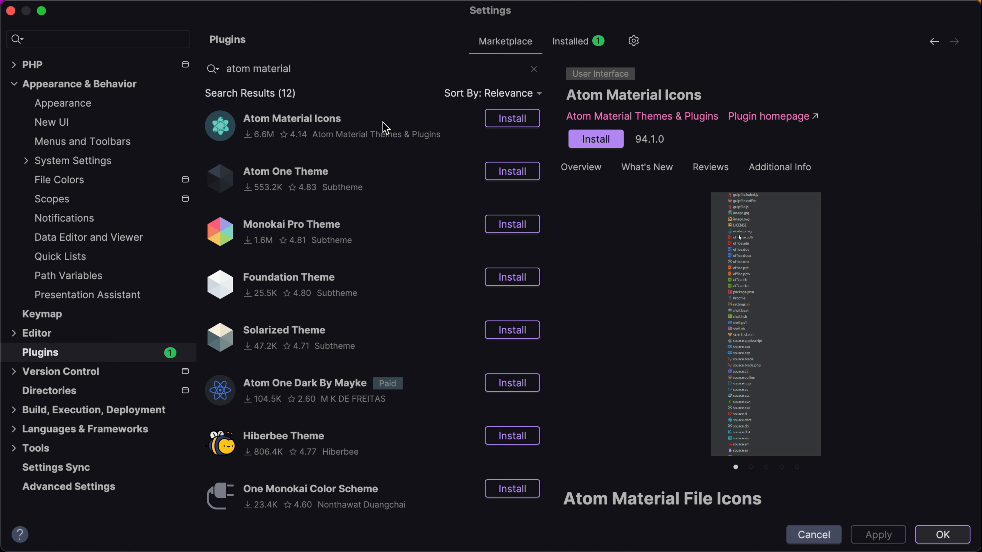
Step: Install the Atom Material Icons plugin and restart the IDE to activate it
click(505, 123)
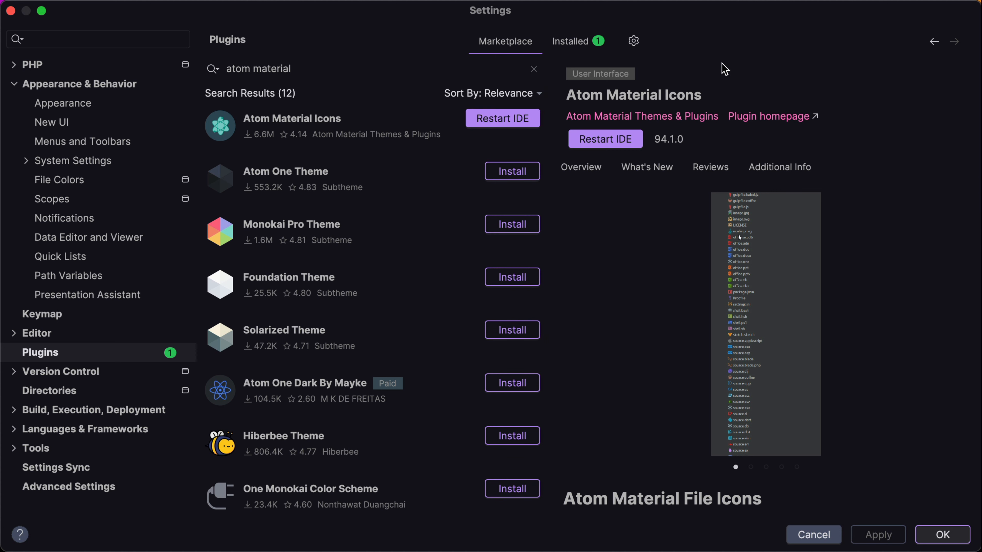
click(496, 120)
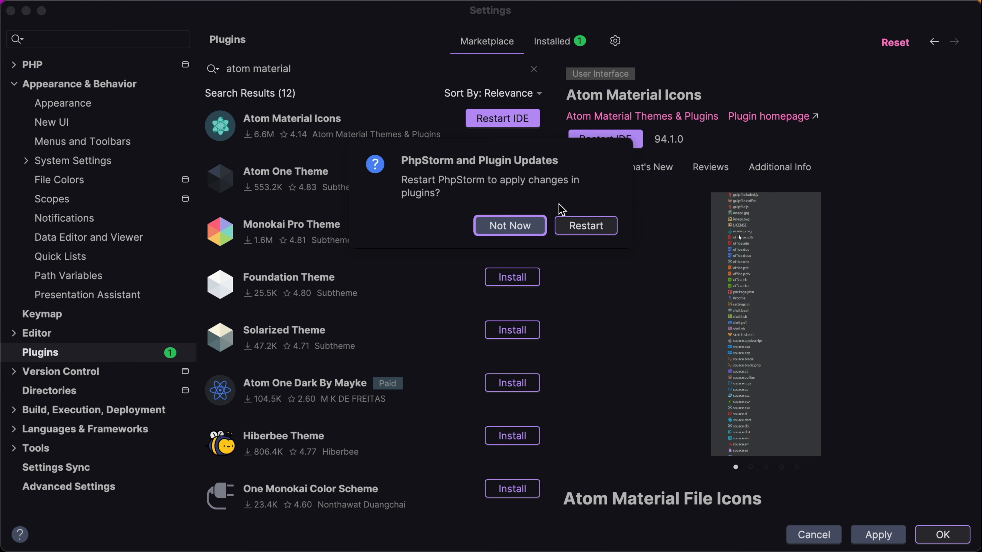
click(584, 224)
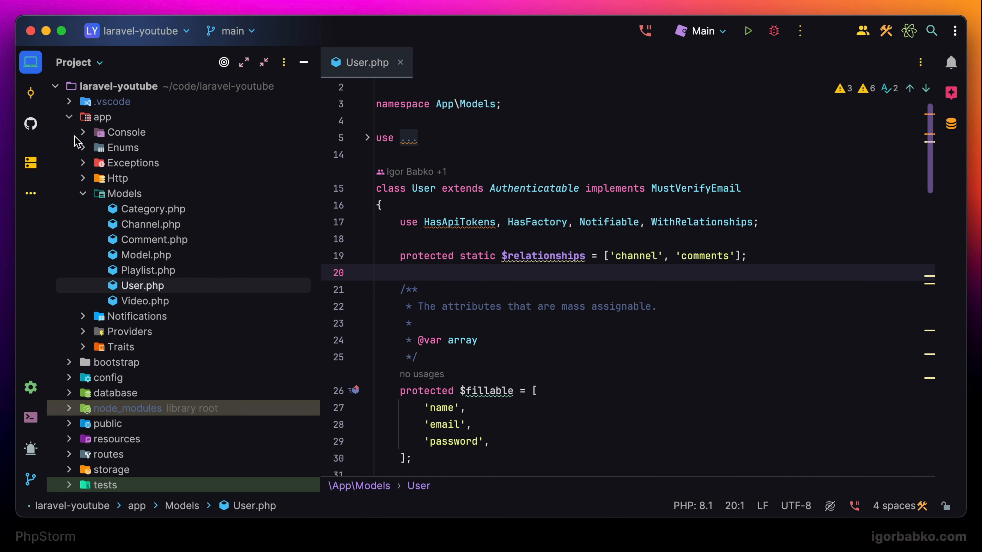
key(super+shift+4)
drag(61, 119, 117, 479)
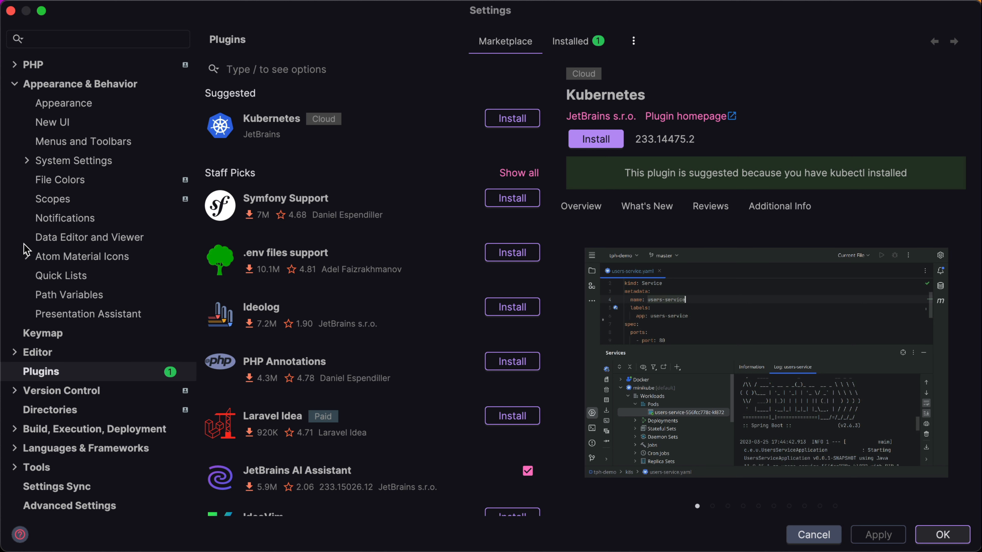
Step: Enable Custom Line Height in the Atom Material Icons settings, set it to 40, and save the change
click(27, 256)
click(81, 258)
click(67, 275)
scroll(425, 309, down, 10)
click(268, 343)
double_click(441, 347)
text(40)
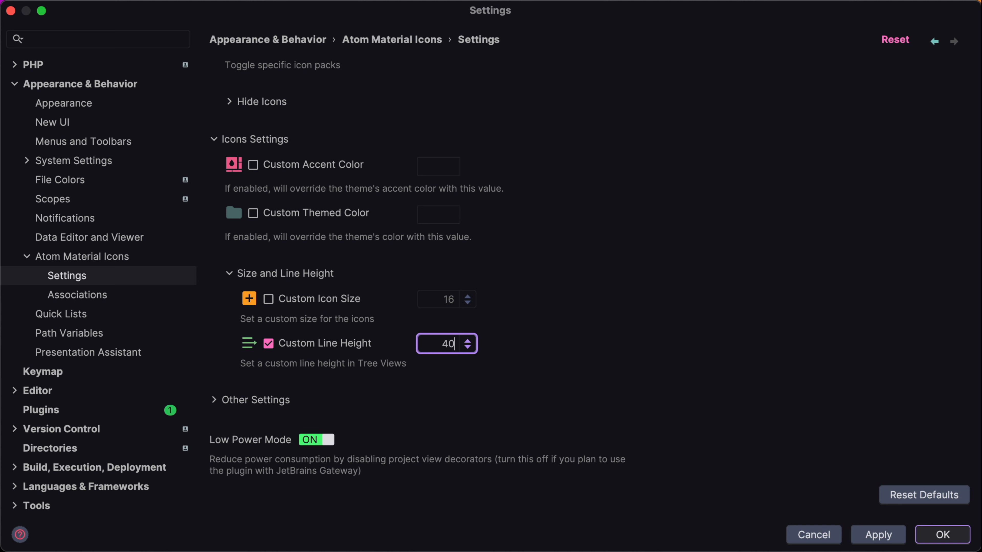
click(878, 539)
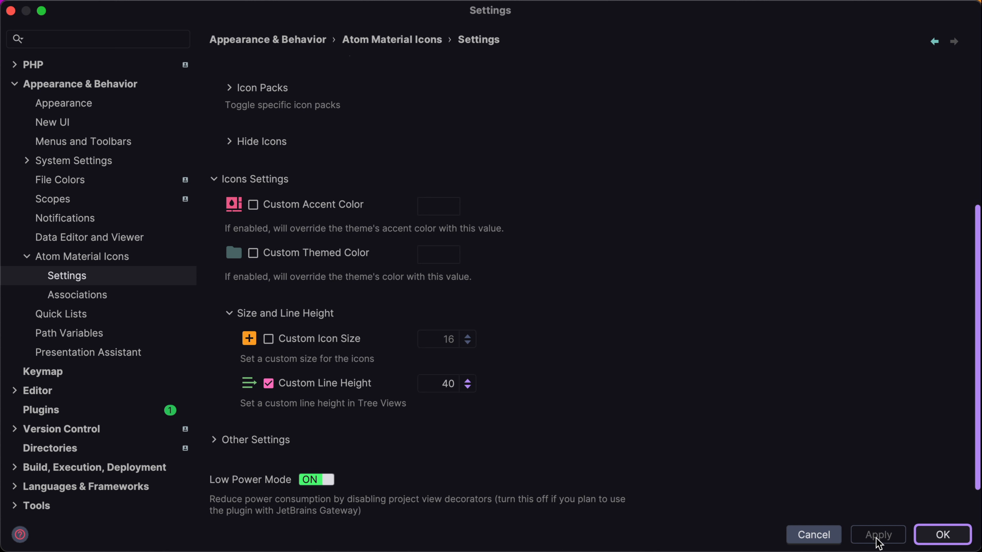
click(949, 534)
Step: Set the Atom Material Icons arrows style to Darcula and save the change
key(super+comma)
click(255, 439)
scroll(425, 381, down, 5)
click(452, 381)
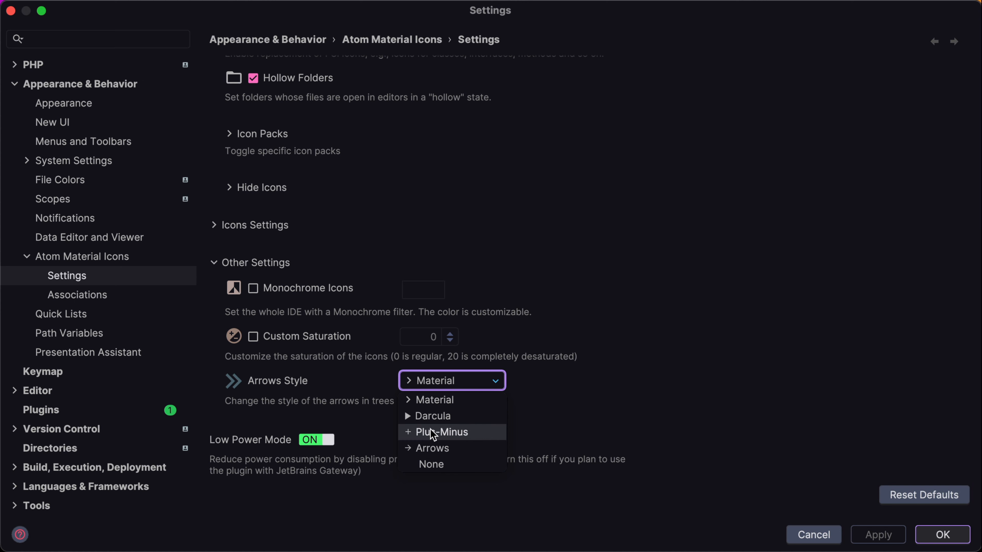
click(434, 418)
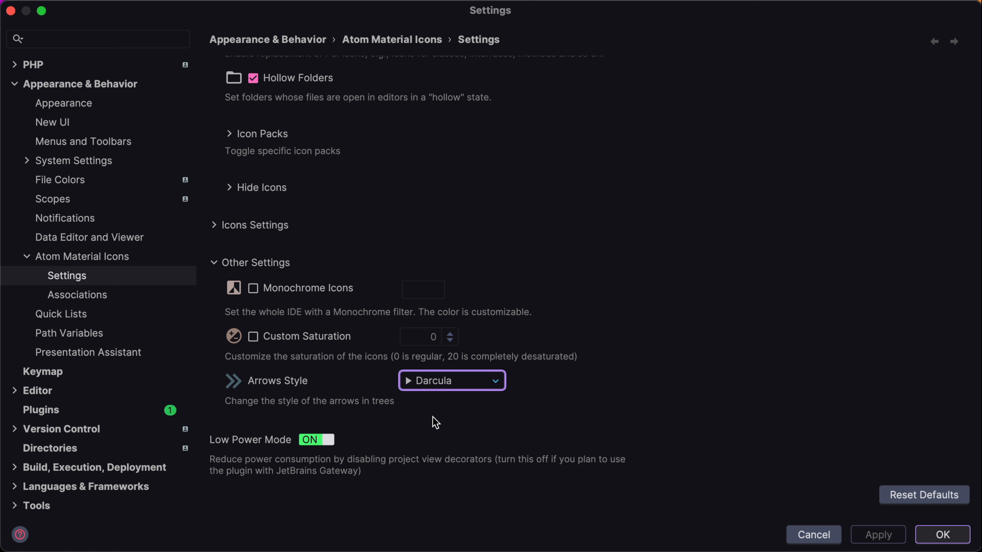
click(872, 535)
click(942, 533)
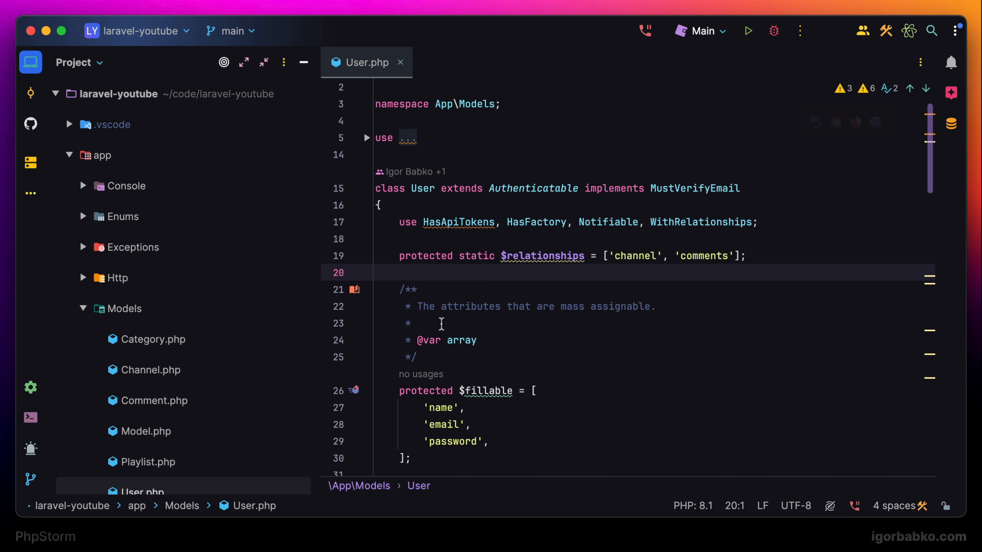
Step: Set the Atom Material Icons arrows style back to Material and apply it
click(72, 178)
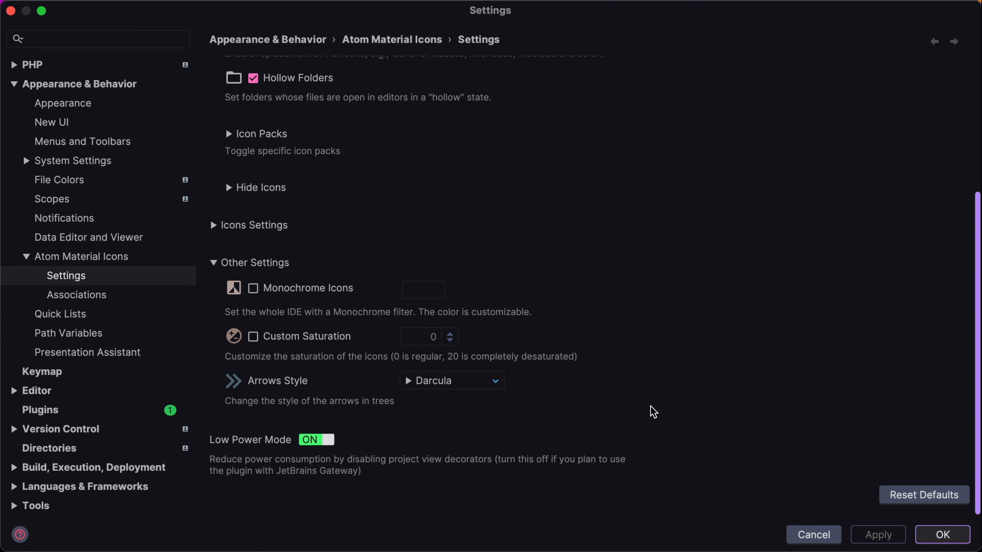
click(438, 383)
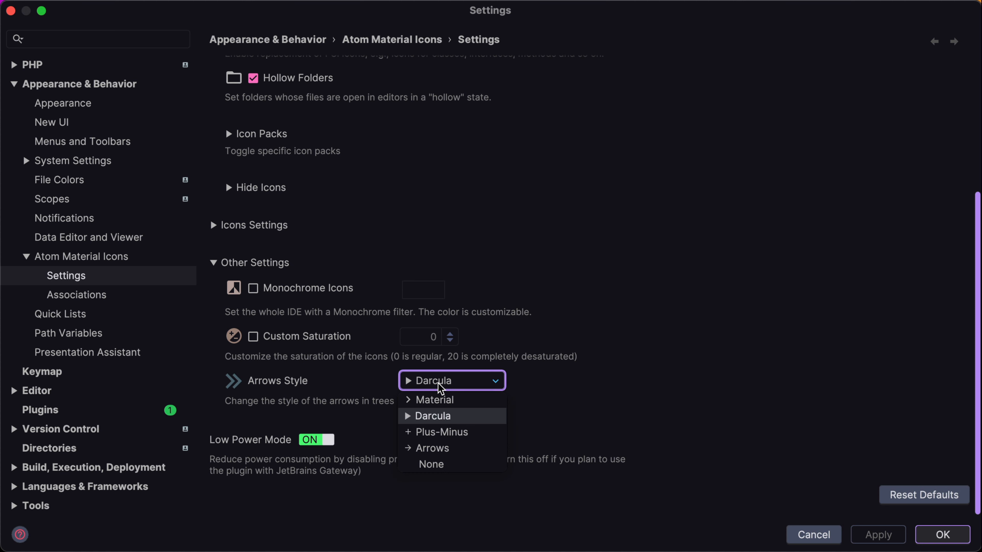
click(469, 402)
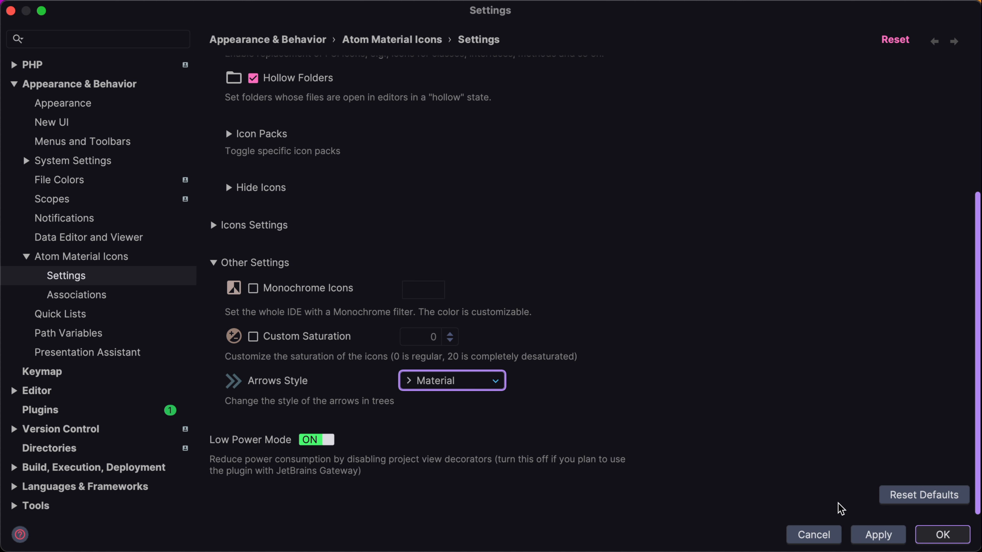
click(878, 536)
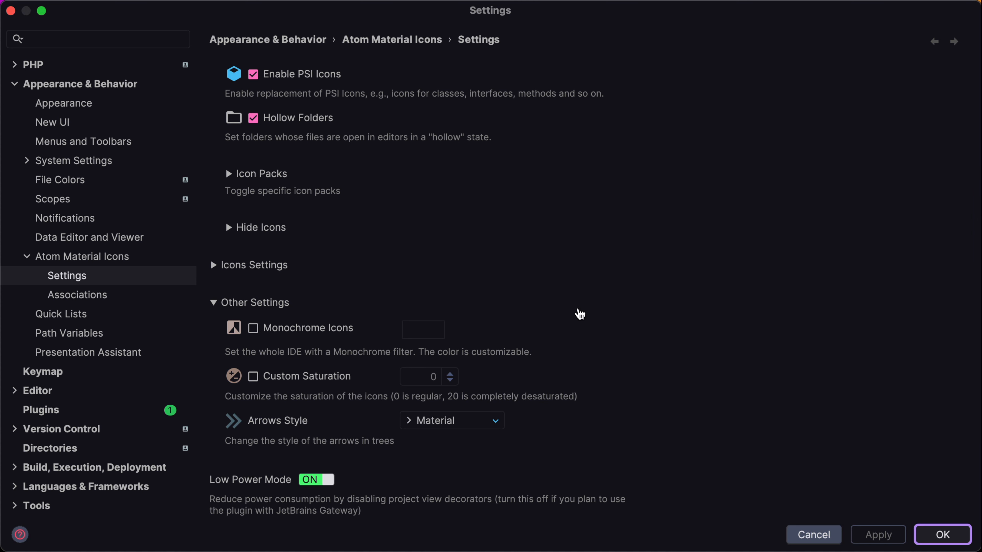
Step: Turn on the custom interface font in the Appearance settings
click(92, 105)
click(215, 156)
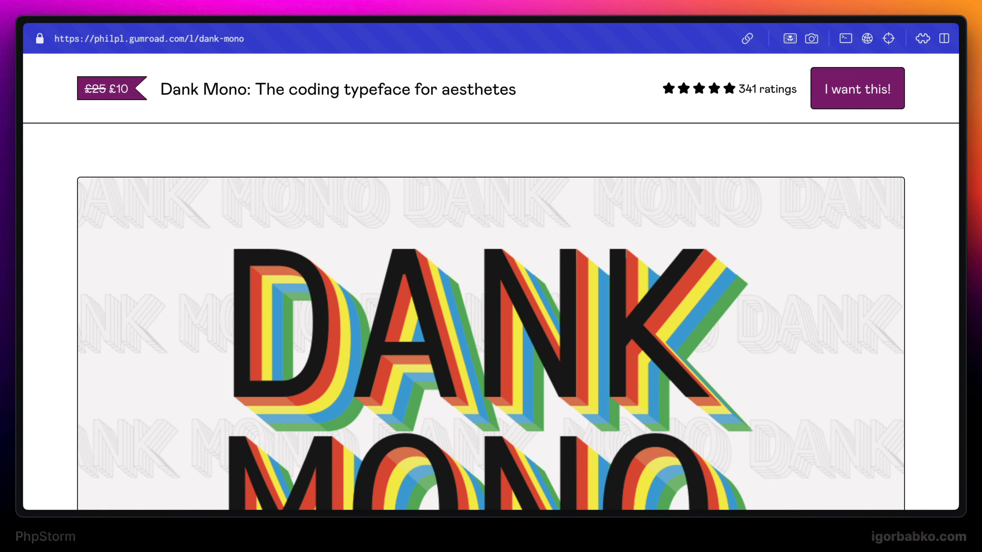
Step: Look through the Dank Mono typeface page on Gumroad in the browser
scroll(491, 317, down, 10)
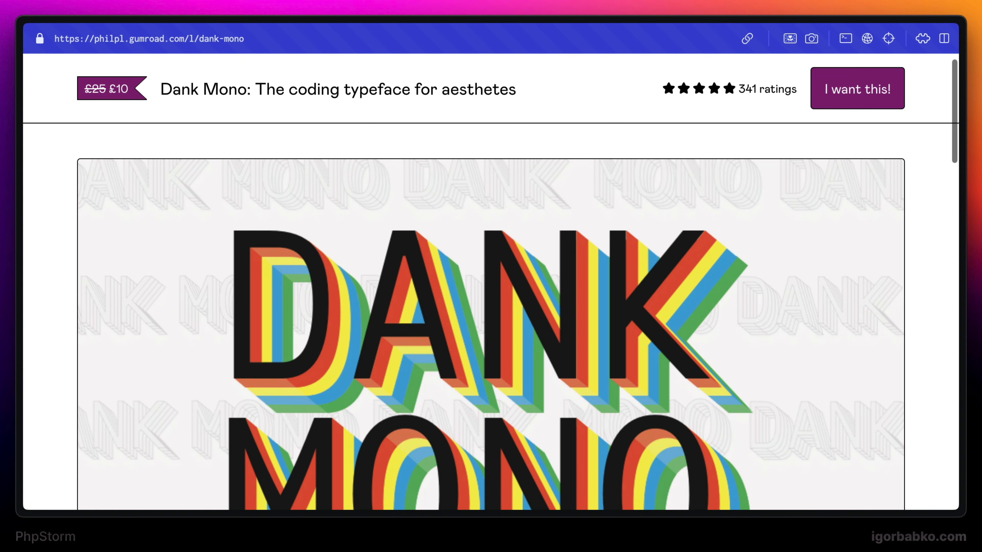
scroll(490, 282, down, 1)
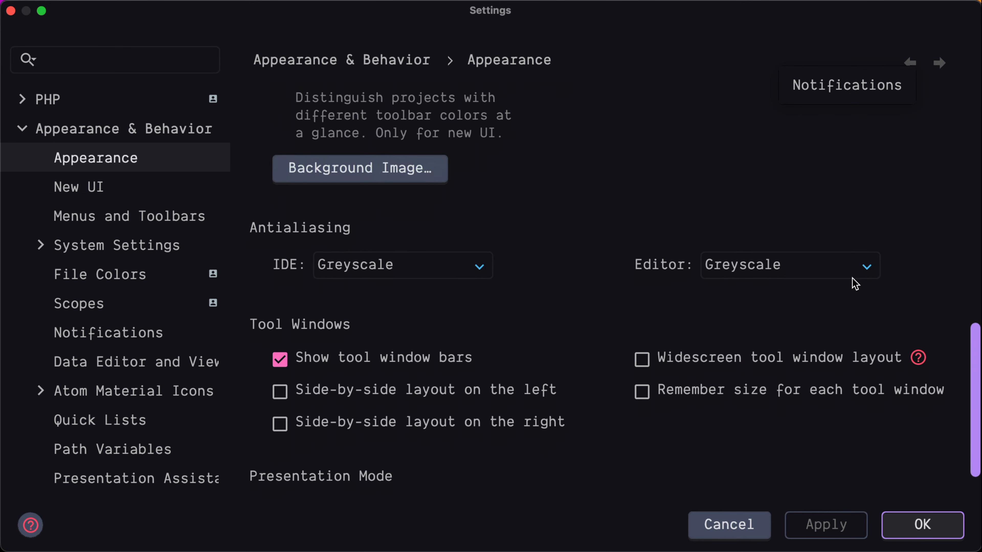
Step: Disable Show tool window bars in the Appearance settings and save the change
scroll(852, 281, down, 3)
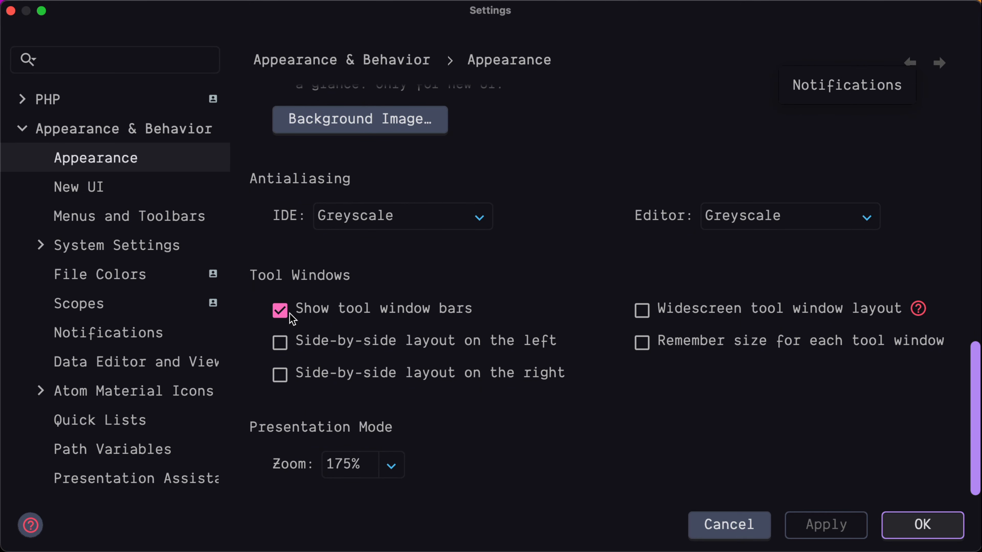
click(280, 310)
click(837, 535)
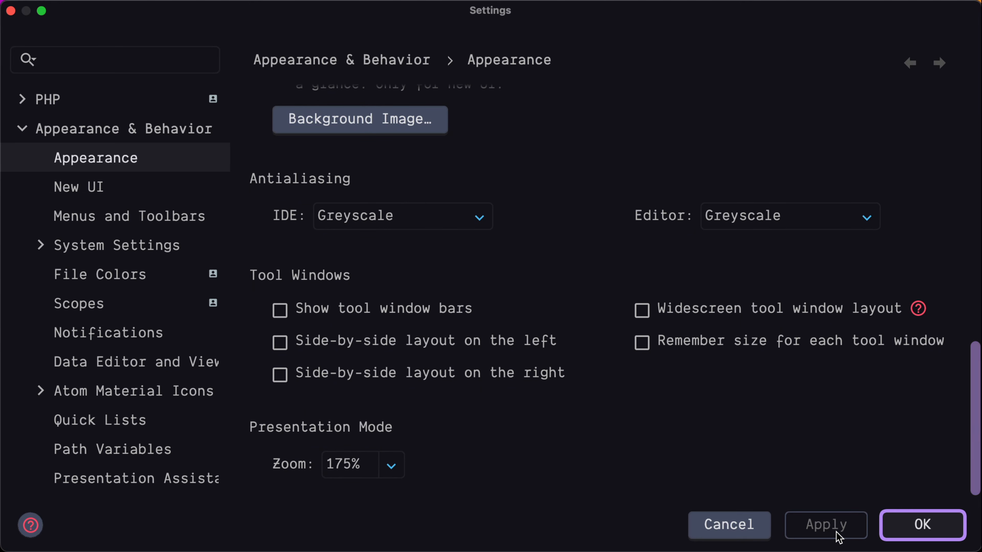
click(926, 530)
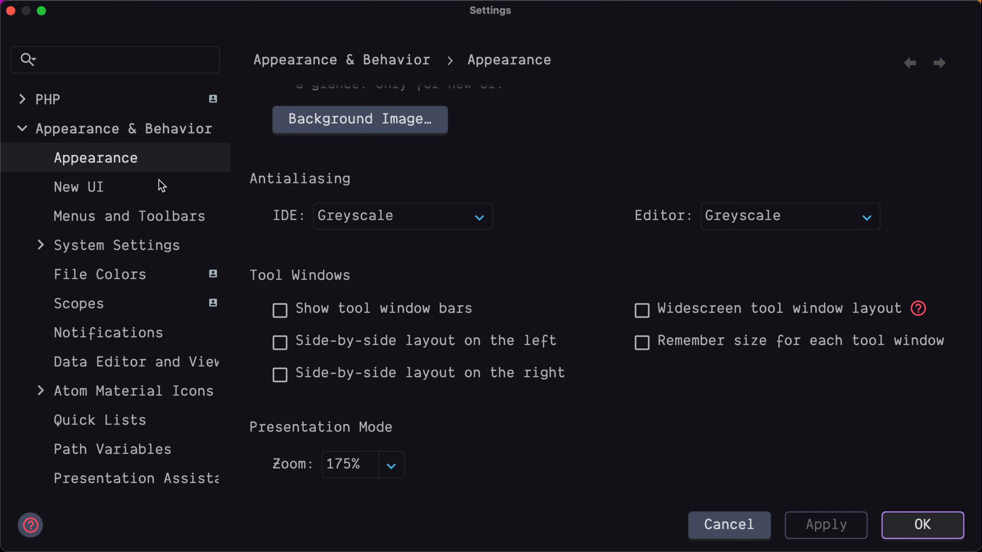
Step: Enable Compact mode in the New UI settings and save the change
click(159, 182)
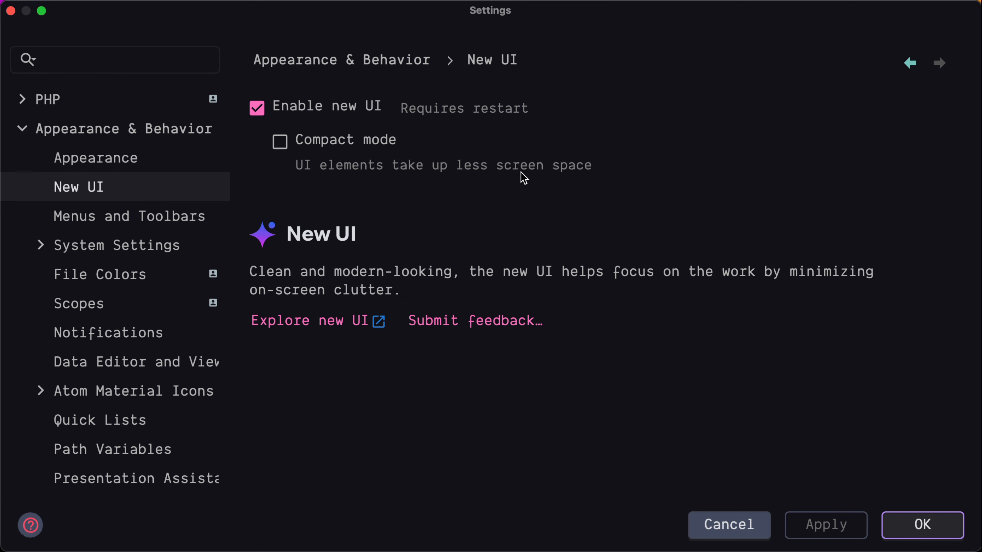
click(343, 146)
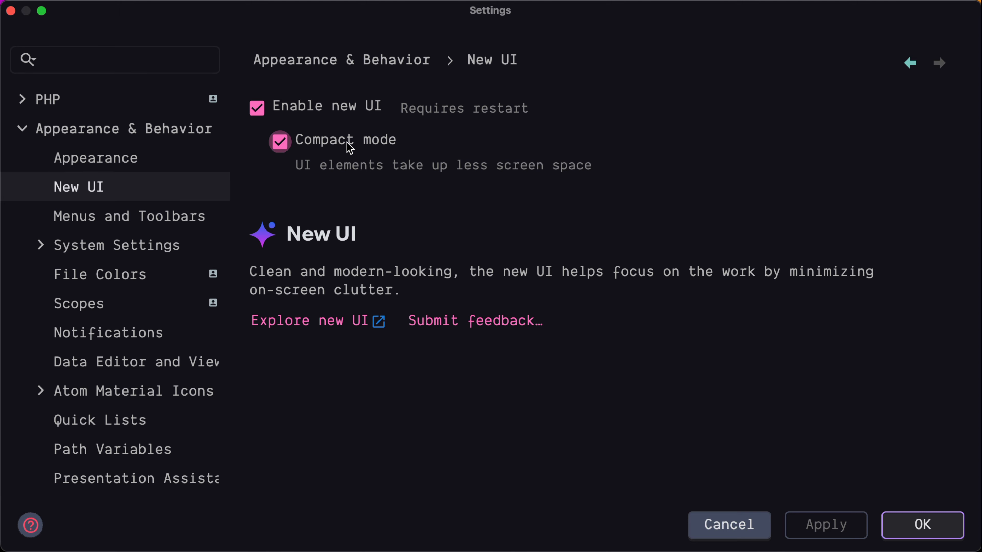
click(824, 524)
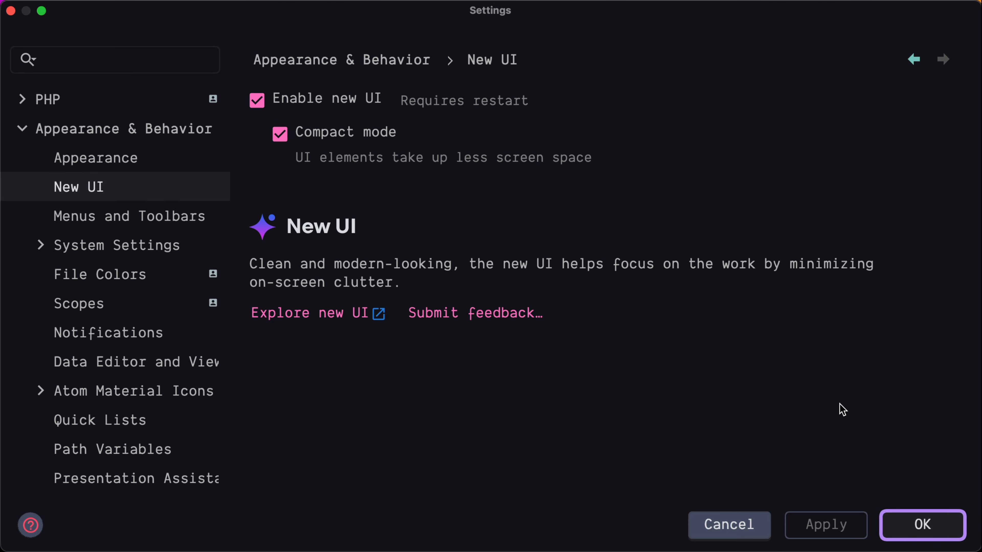
click(922, 525)
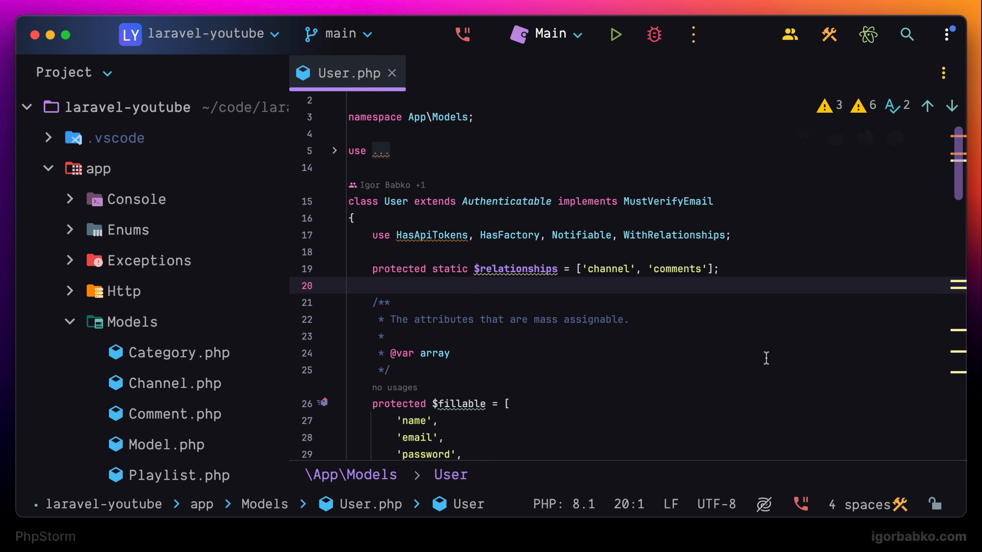
Step: Select User.php in the Models folder of the project tree to check the compact layout
scroll(205, 288, down, 5)
click(195, 334)
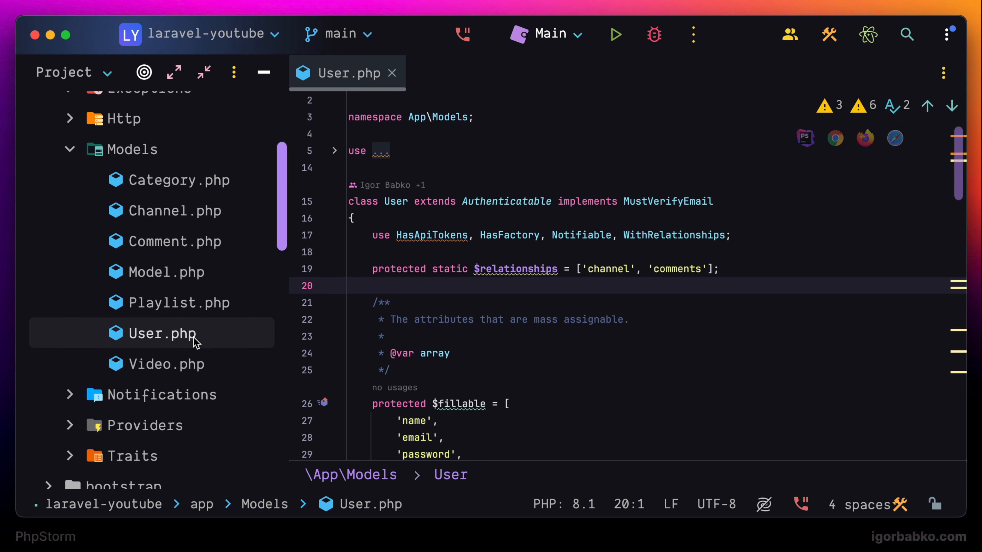
scroll(196, 328, down, 1)
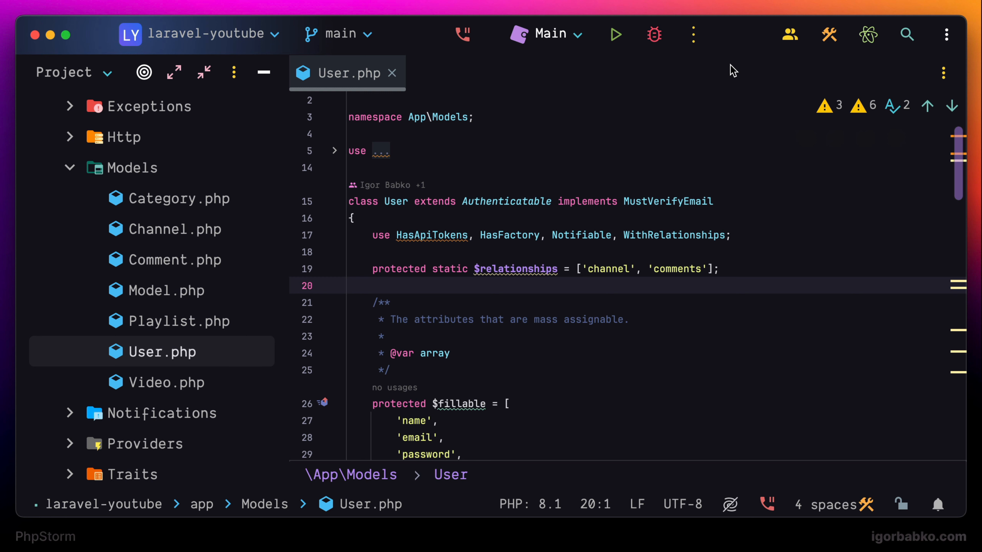
key(super+shift+4)
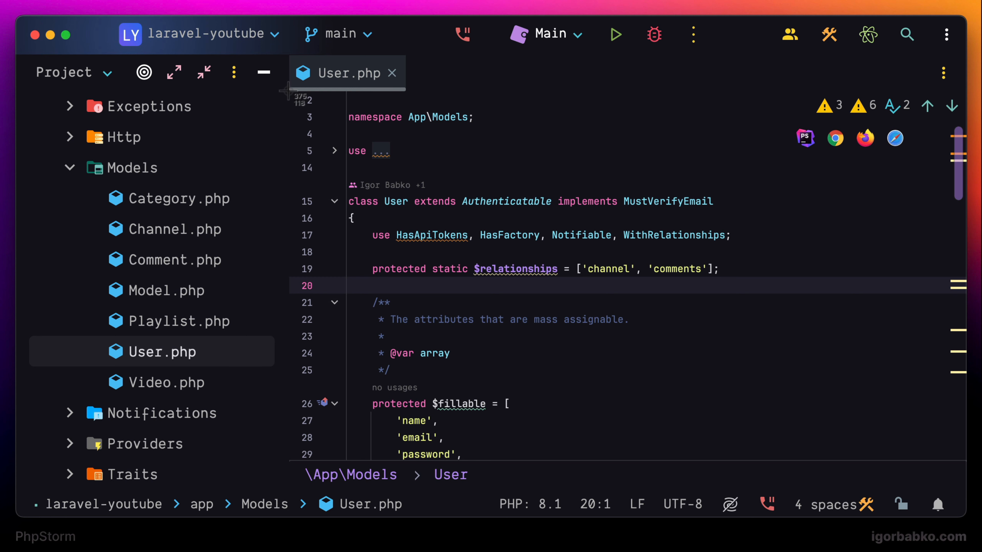
drag(288, 92, 961, 469)
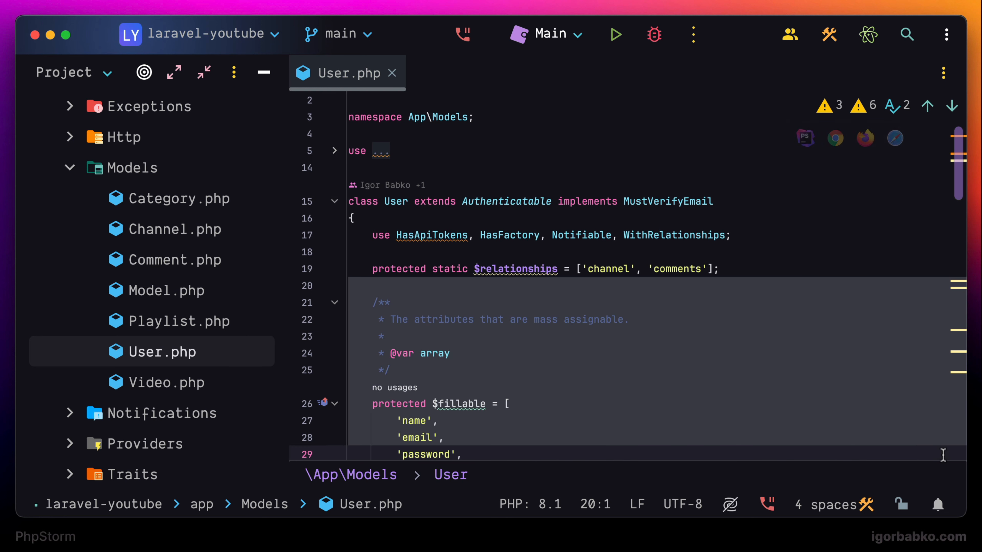
click(664, 268)
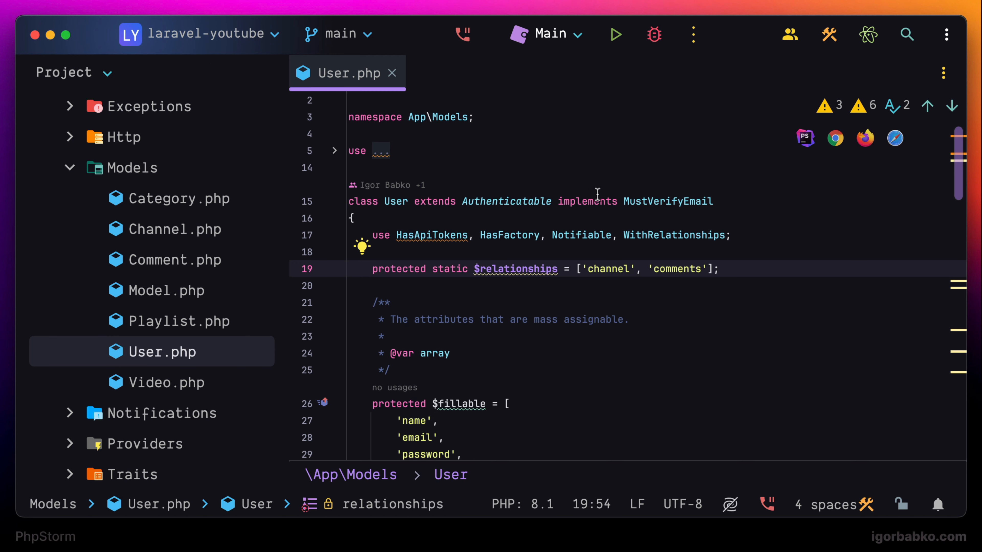
click(572, 195)
double_click(570, 195)
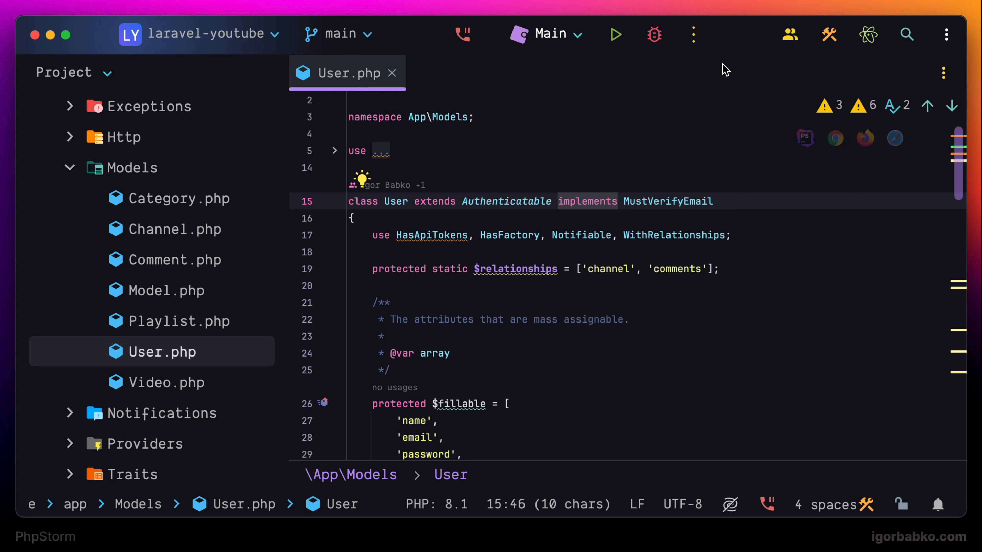
click(210, 353)
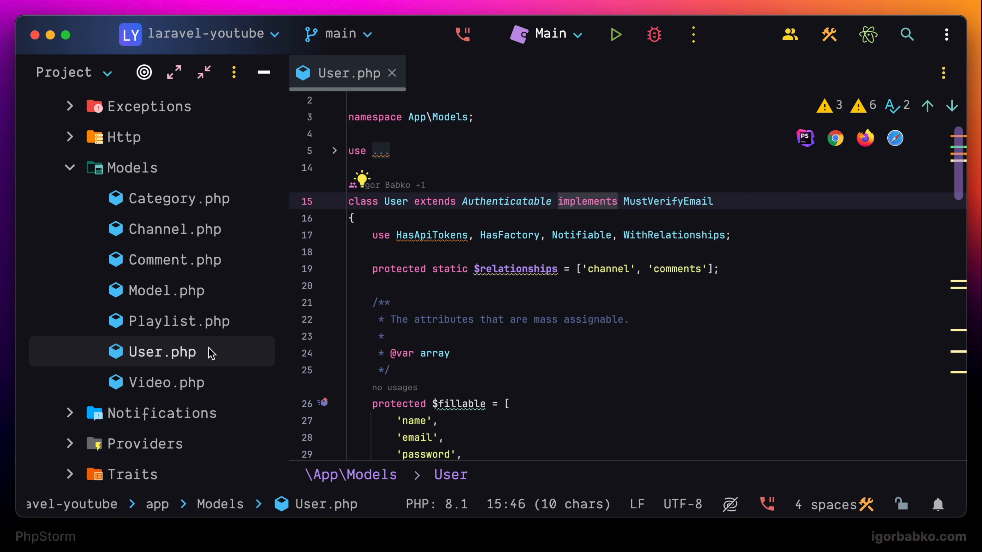
Step: Disable the Background color of Caret row in the Owl Darker scheme's General color settings and save the change
key(super+comma)
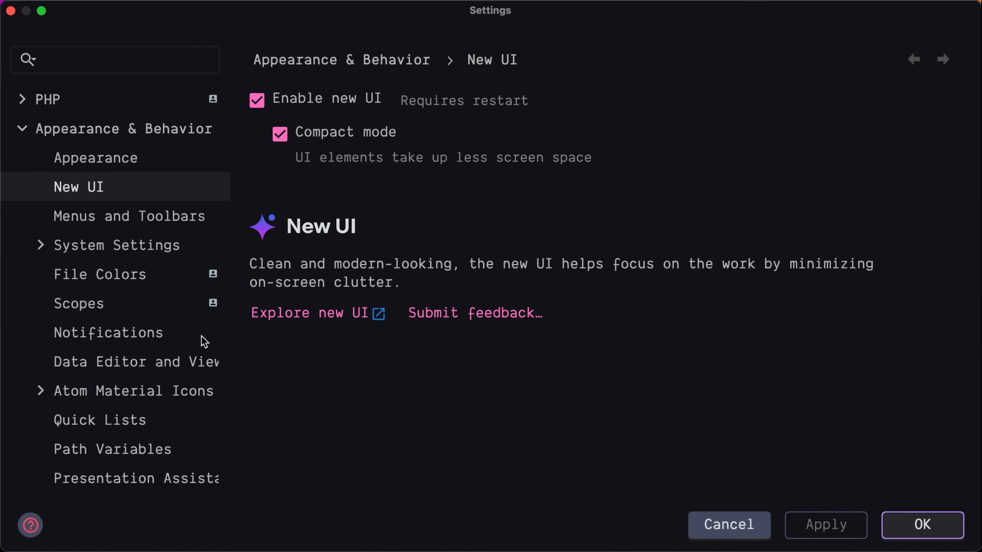
click(23, 129)
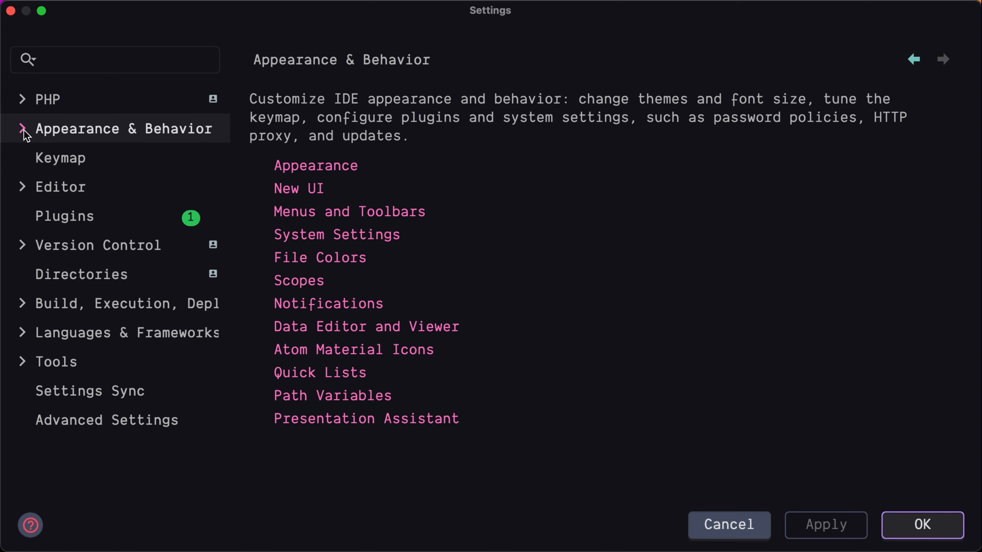
click(21, 187)
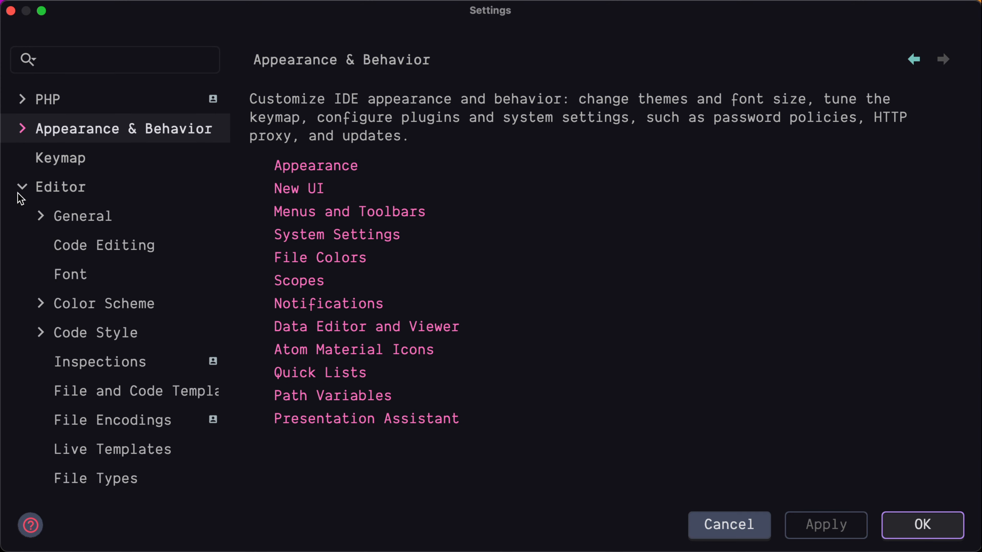
click(40, 304)
click(120, 335)
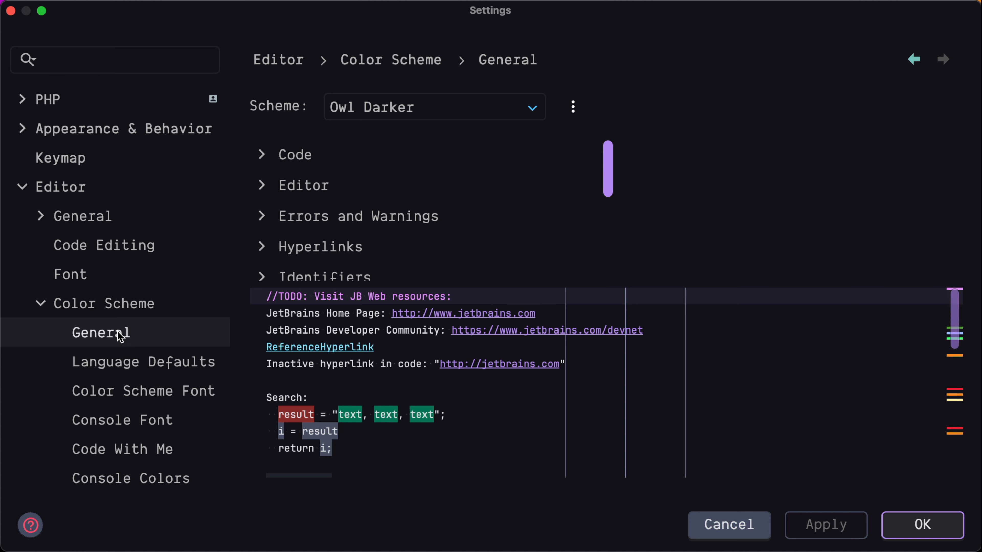
click(262, 186)
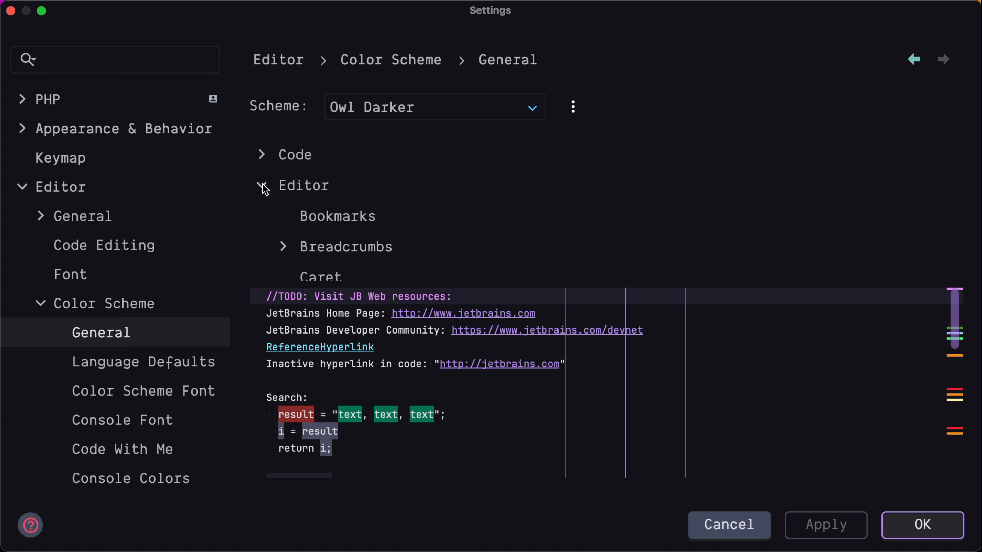
scroll(425, 193, down, 4)
click(408, 214)
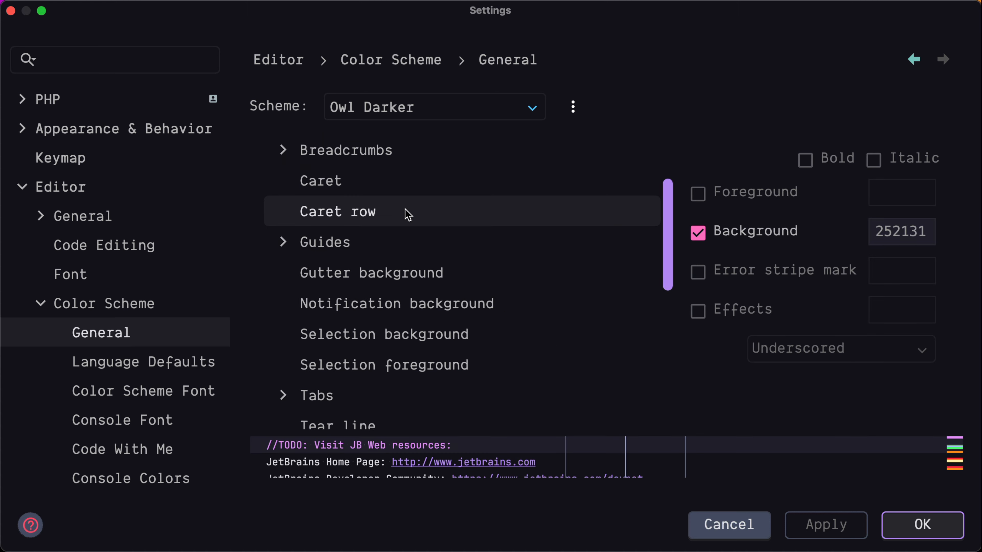
click(697, 232)
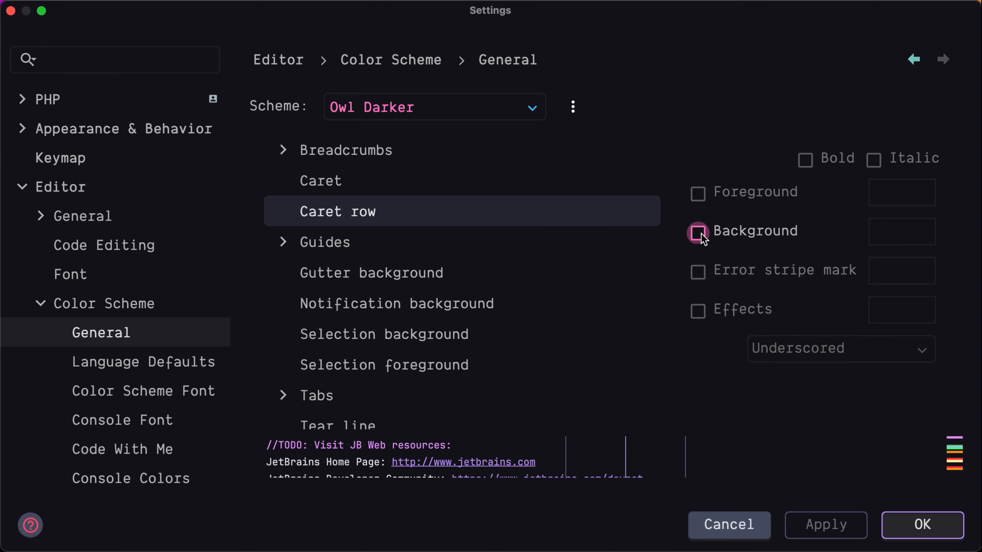
click(825, 525)
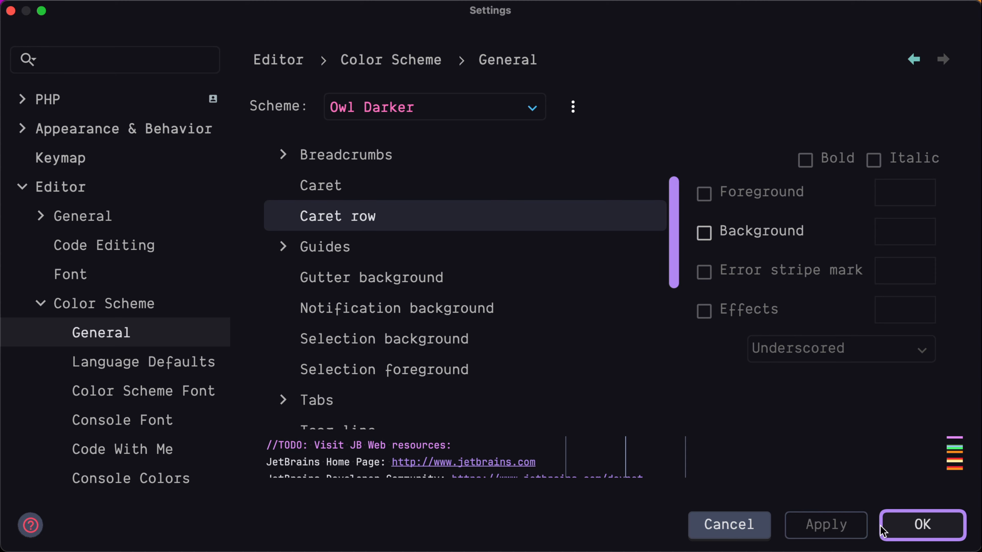
click(921, 525)
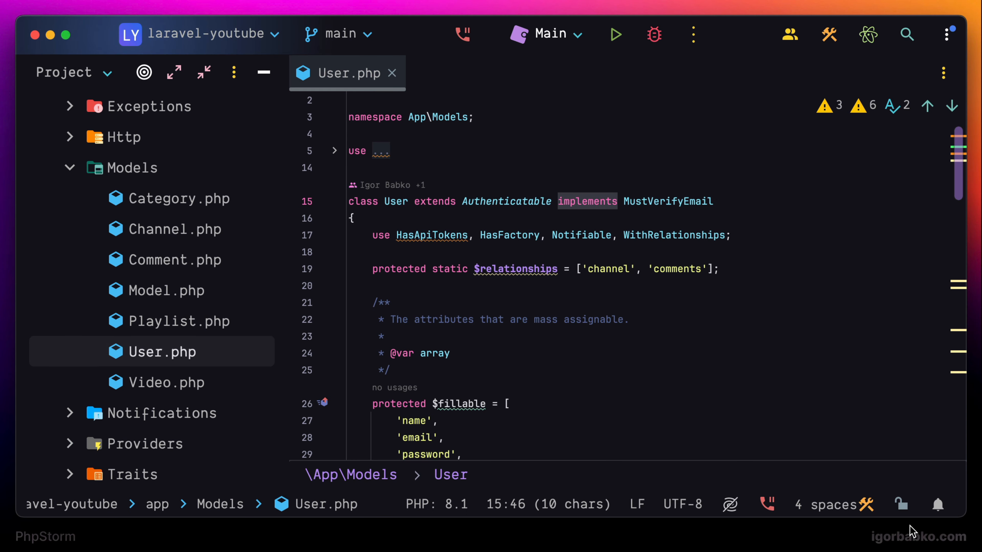
Step: Place the caret on several lines of User.php to check how the current line looks without highlighting
click(612, 269)
click(457, 319)
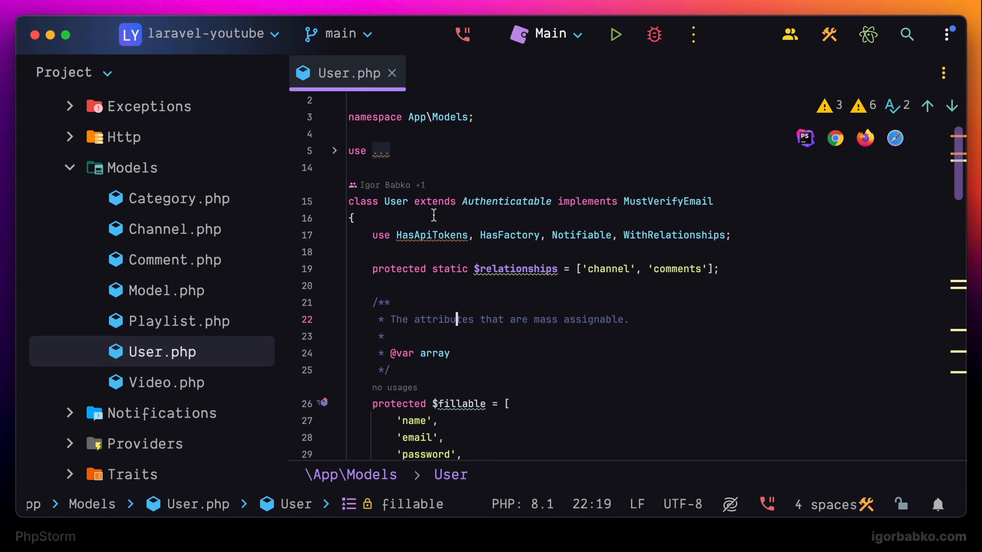
click(433, 201)
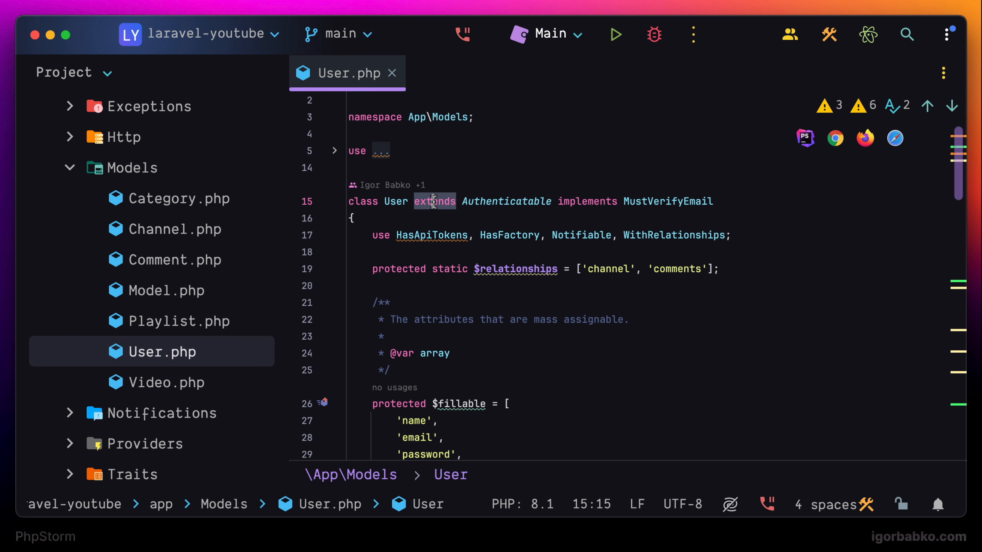
click(213, 350)
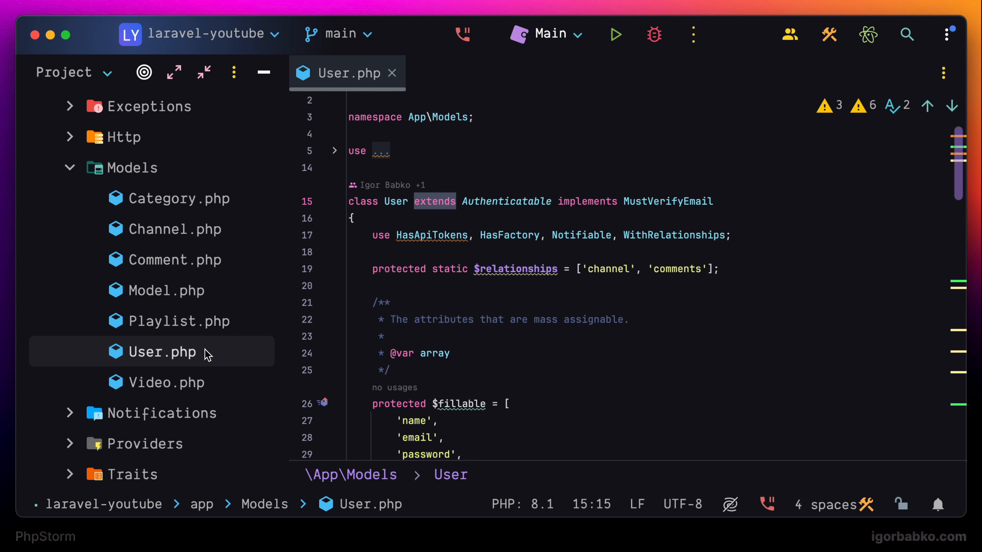
Step: Set the Caret foreground color to 9B79F7 in the General color scheme settings and apply it
key(super+comma)
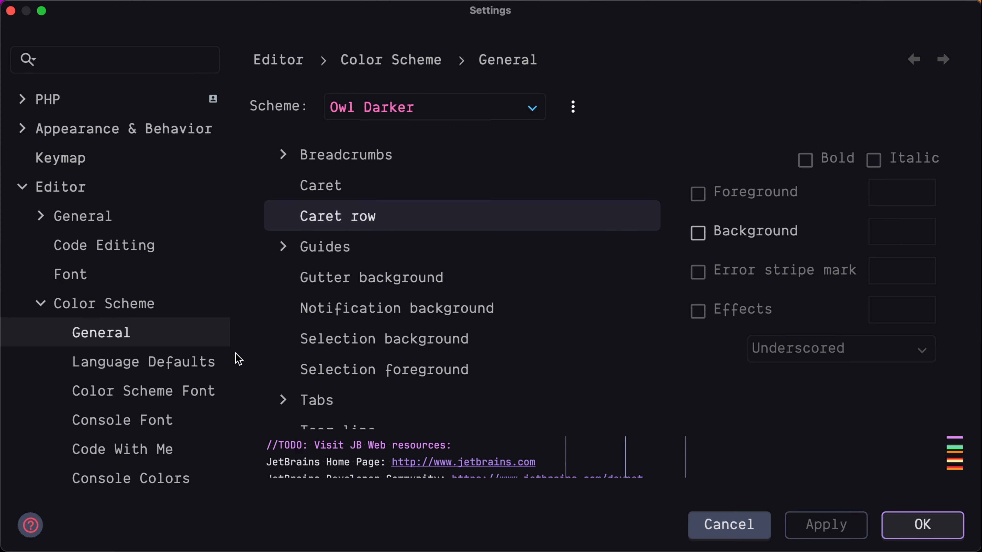
click(383, 189)
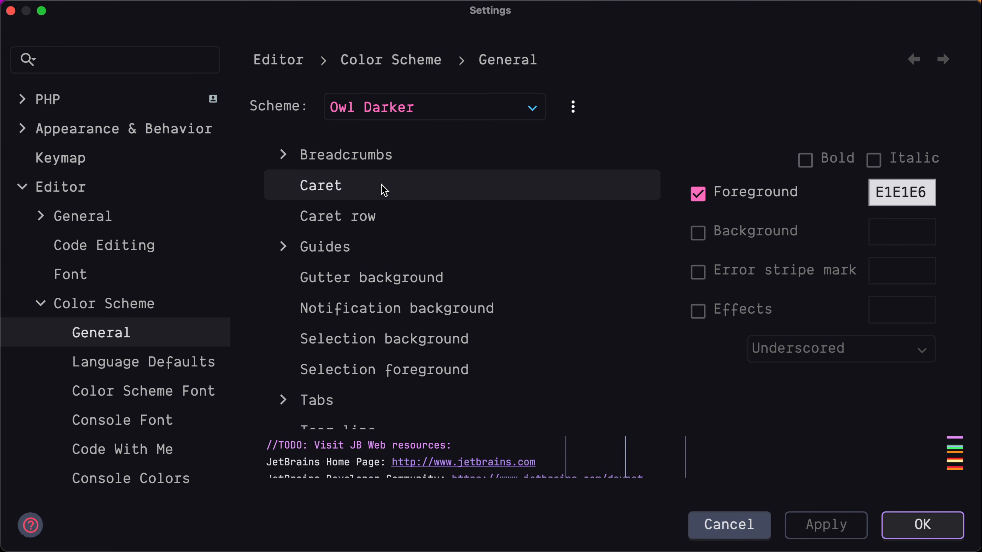
click(906, 196)
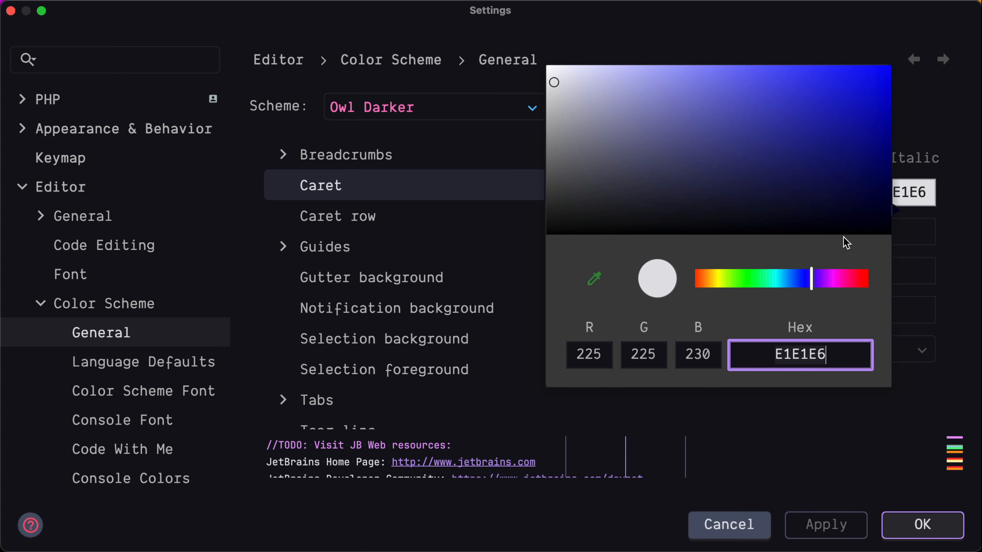
key(BackSpace)
text(9B79F7)
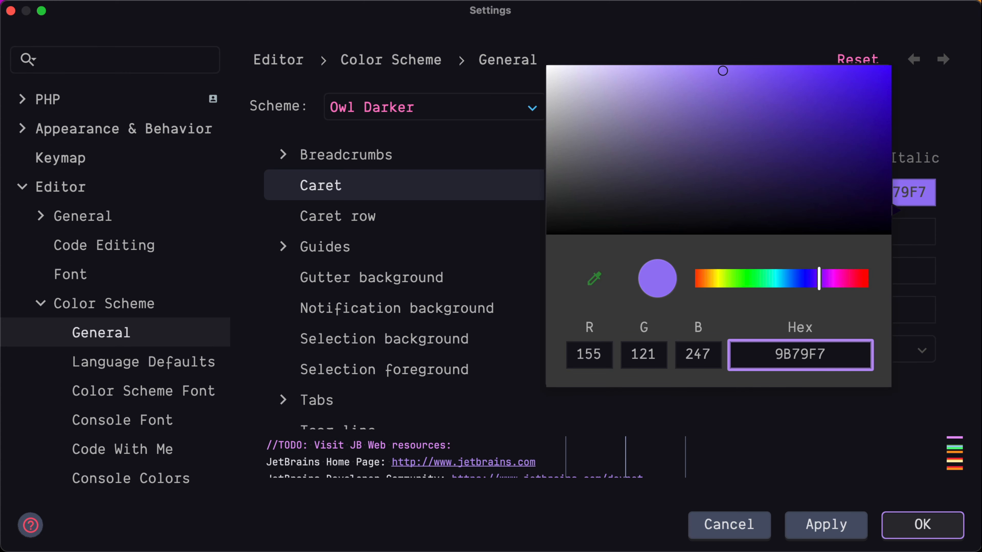
key(Return)
click(825, 524)
Step: Disable Caret blinking and enable Use block caret in the editor's General Appearance settings
click(41, 216)
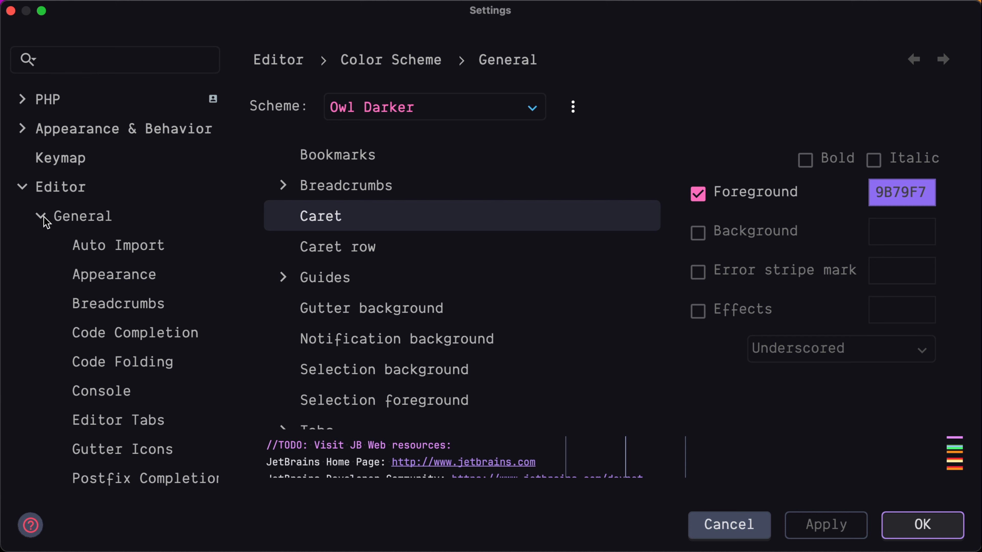
click(108, 275)
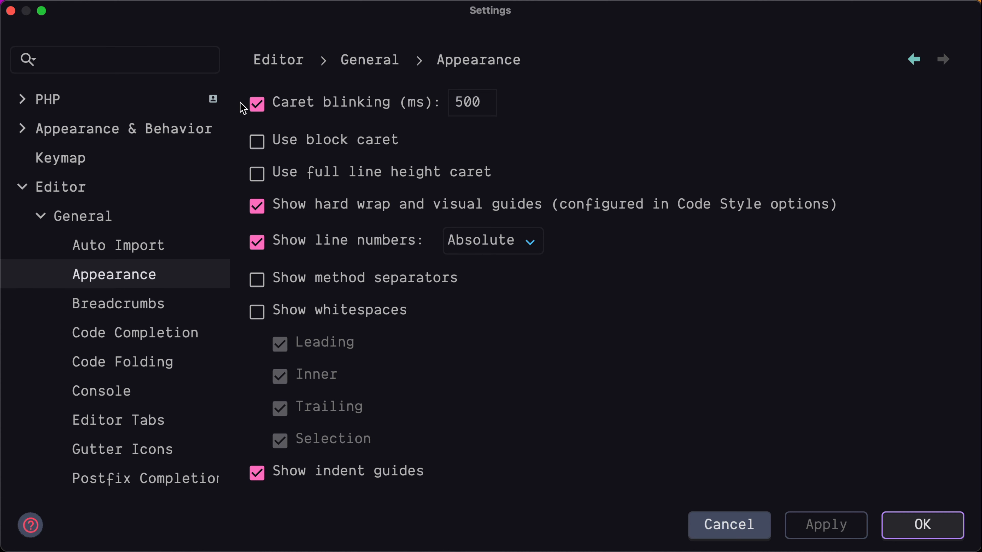
click(257, 108)
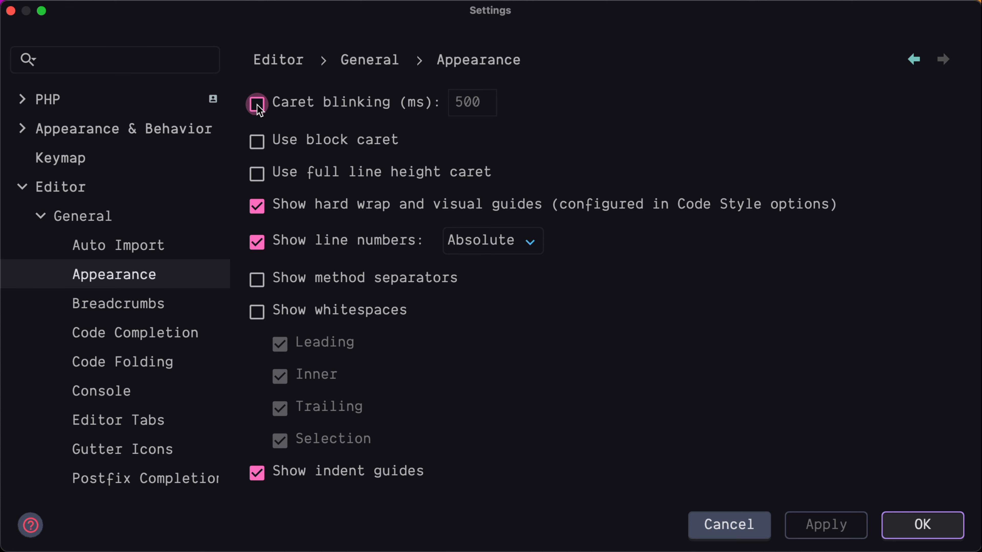
click(259, 142)
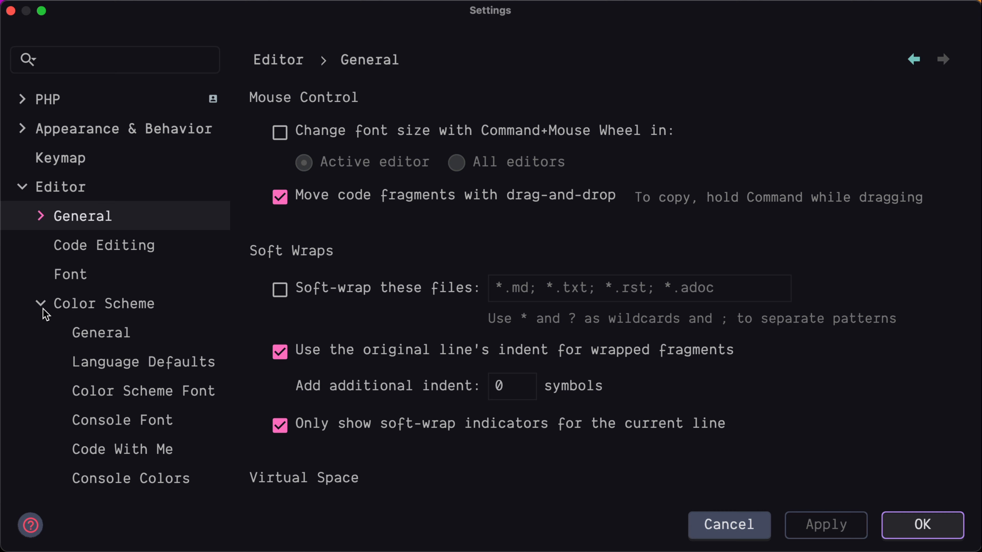
Step: Set the Selection background color to 201E2F in the General color scheme settings and save the change
click(106, 326)
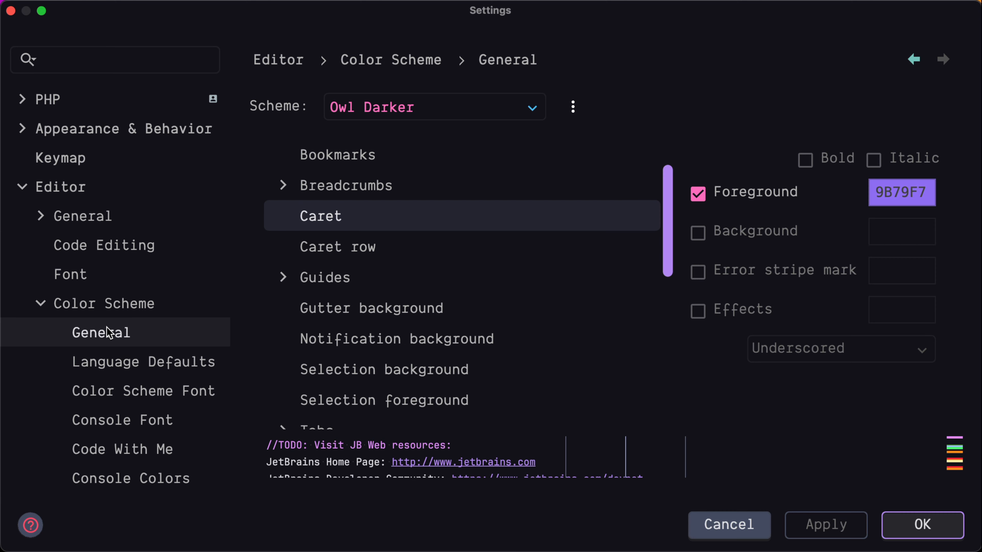
scroll(333, 232, up, 2)
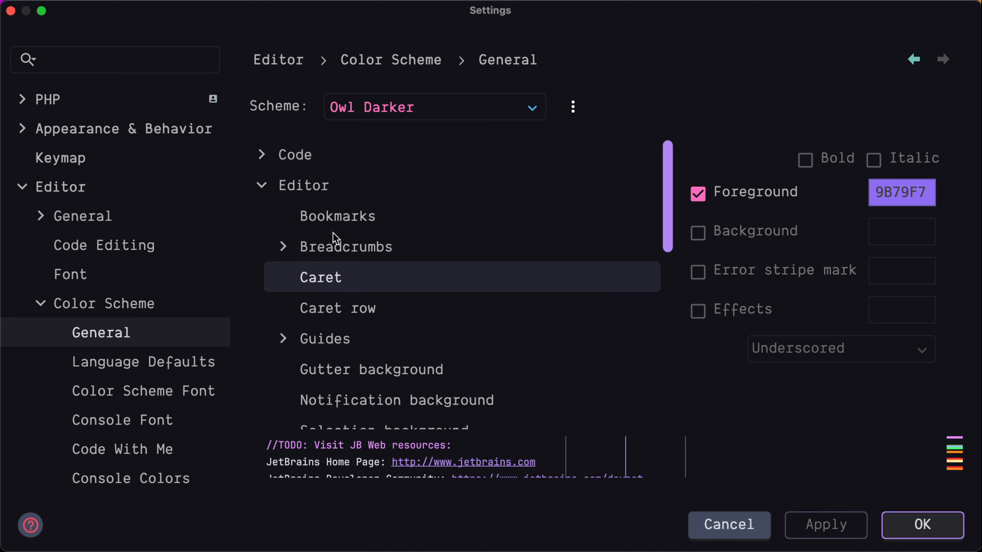
click(309, 192)
scroll(398, 278, down, 5)
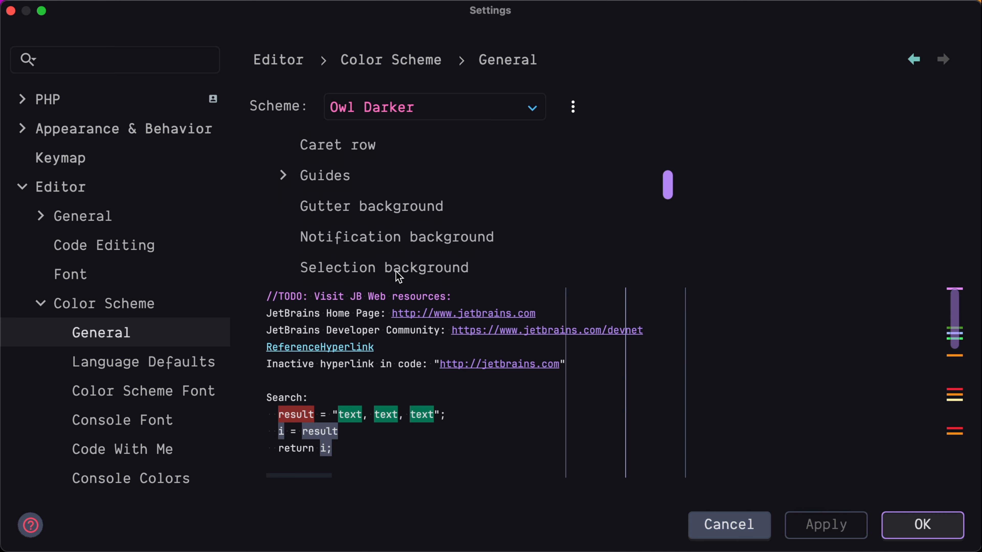
click(373, 198)
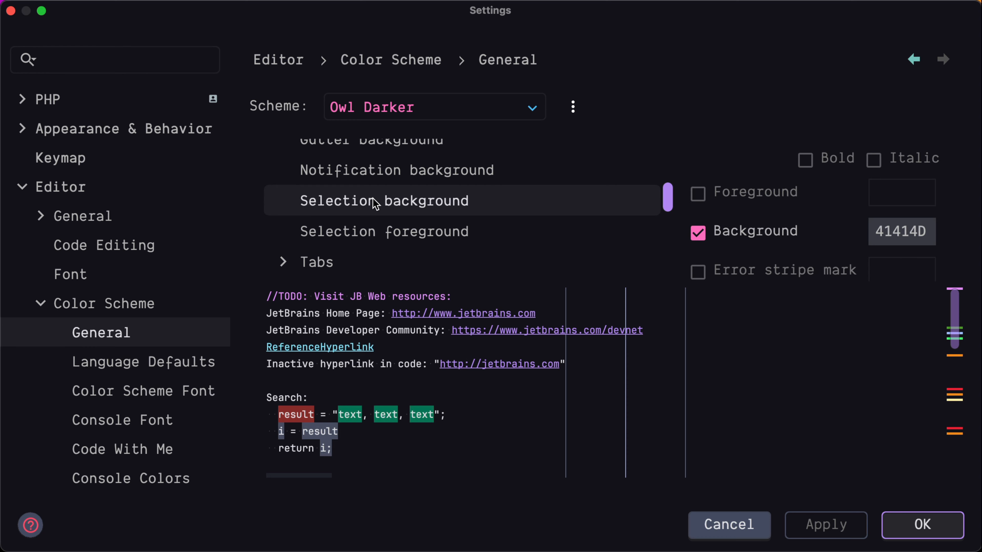
click(883, 241)
key(super+a)
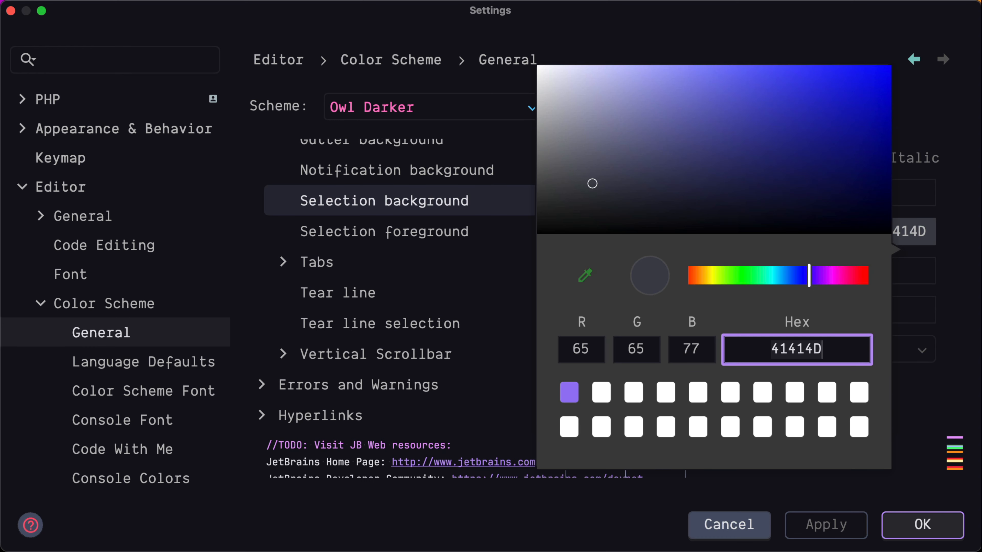
key(BackSpace)
text(201E2F)
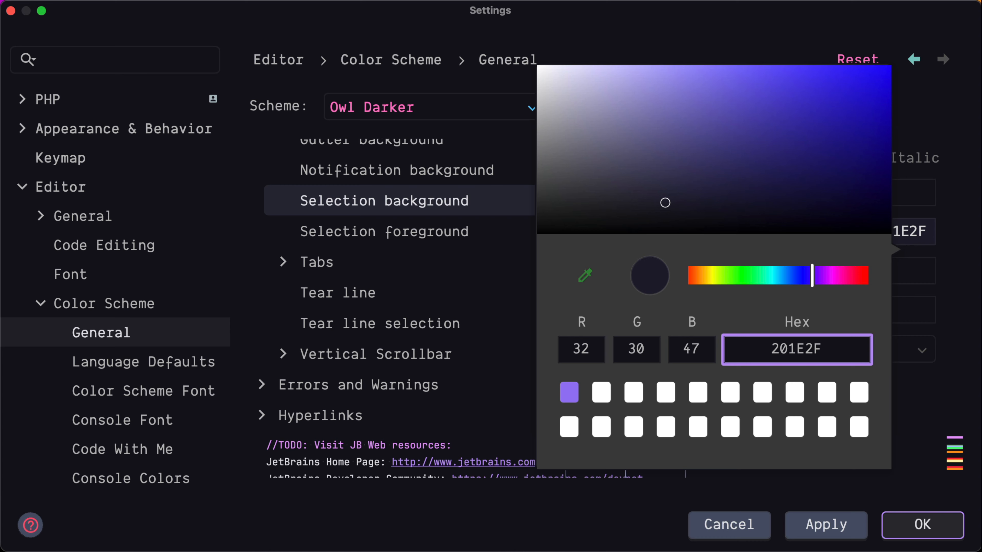
key(Return)
click(823, 522)
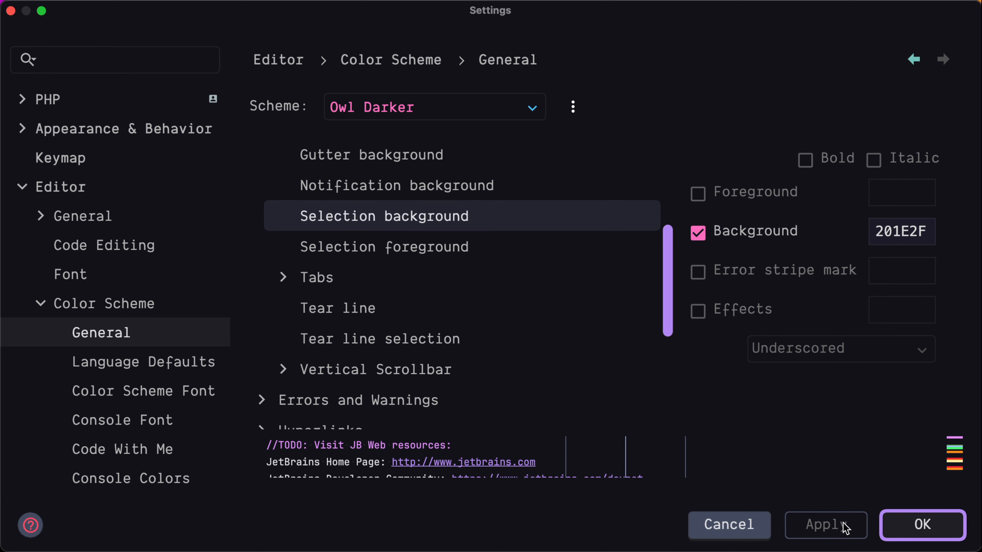
click(916, 527)
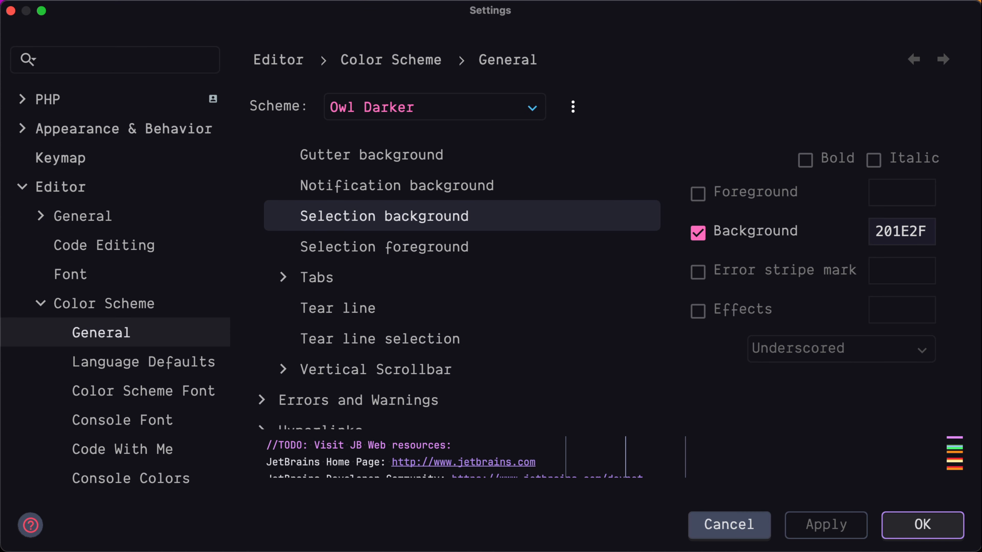
Step: Set the Default text background color to 13111B in the General color scheme settings, save it and clear the code selection
scroll(335, 267, down, 6)
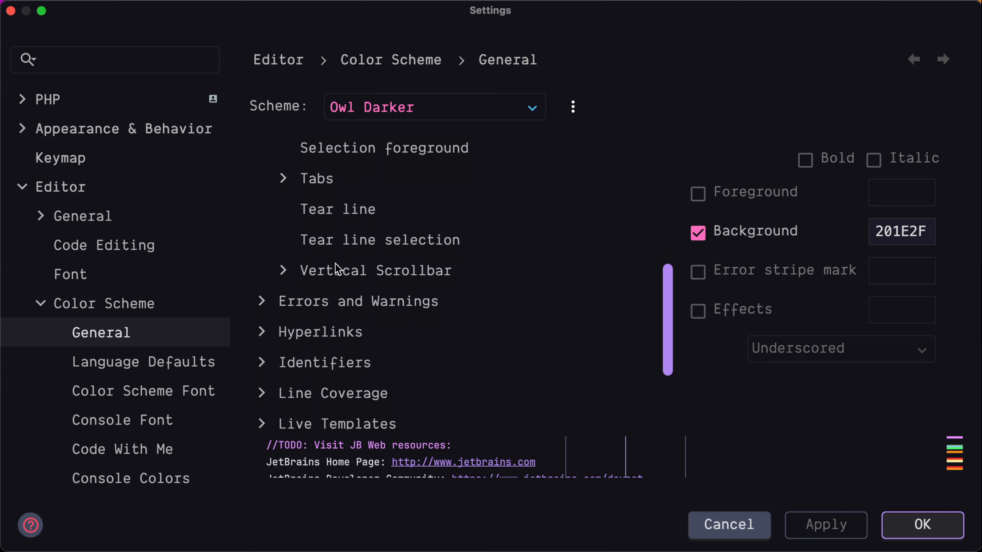
click(260, 421)
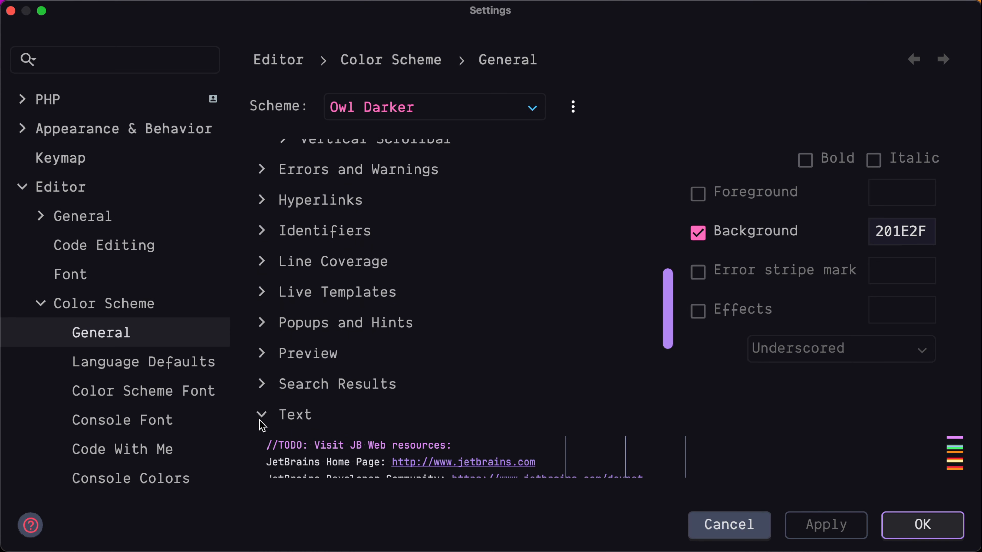
scroll(262, 425, down, 7)
click(350, 204)
click(888, 232)
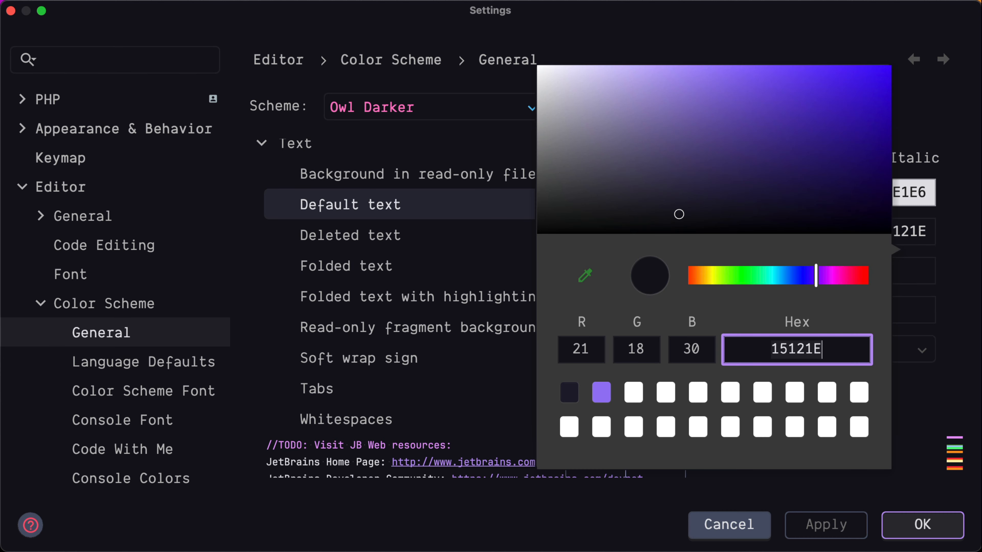
key(BackSpace)
text(13111B)
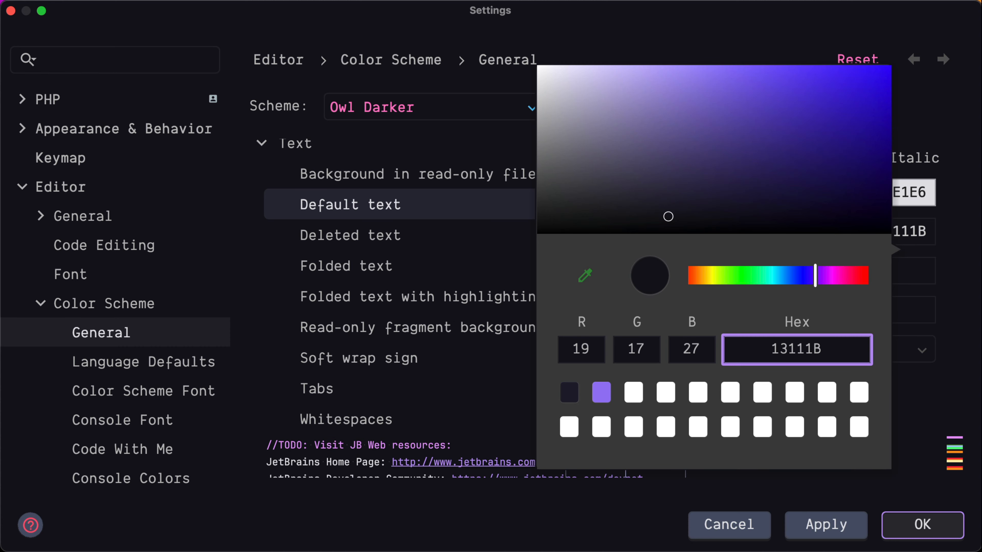
key(Return)
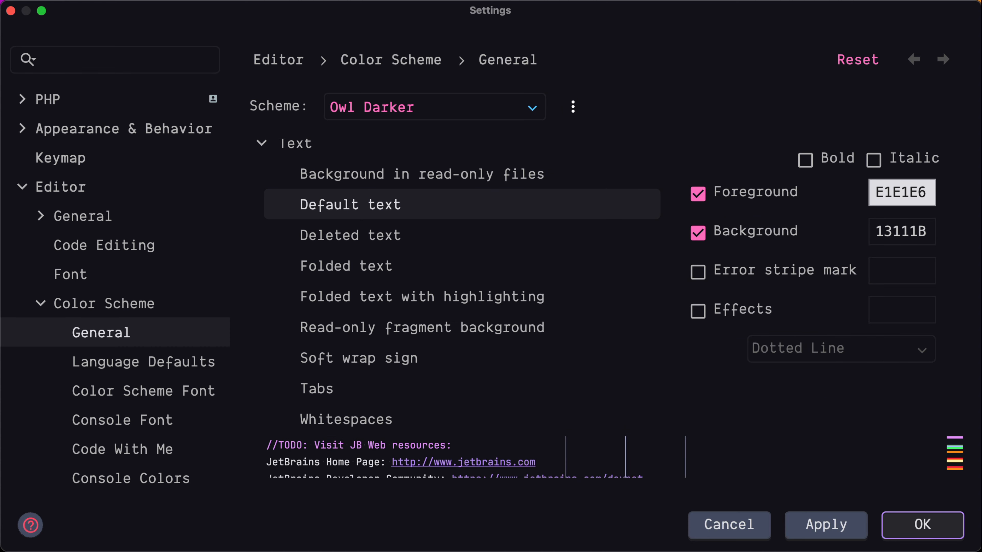
click(836, 525)
click(921, 523)
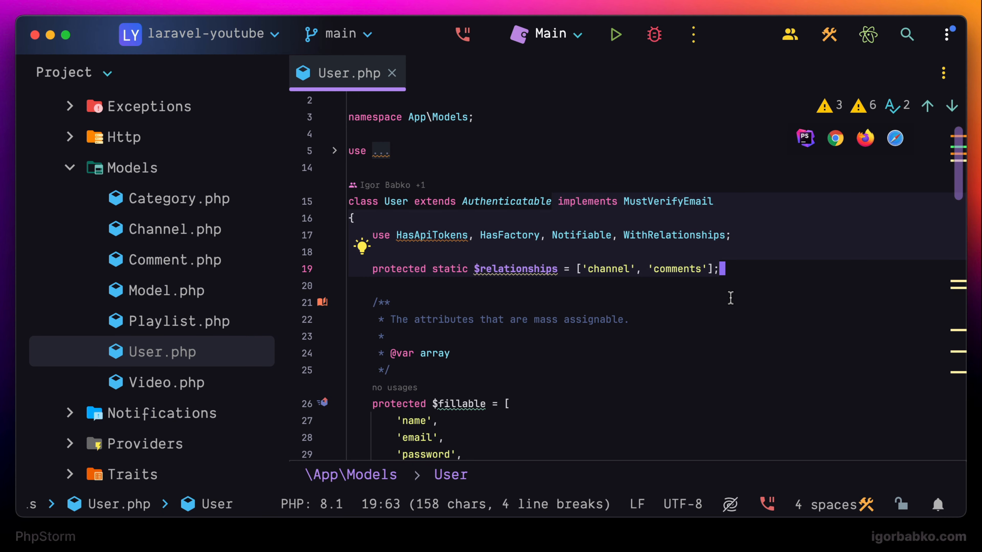
click(735, 273)
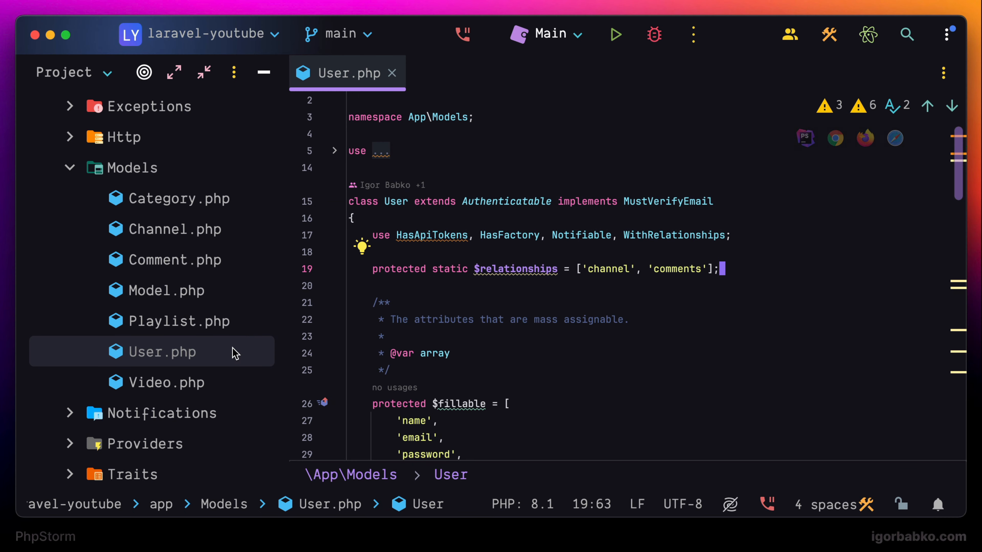
Step: Open welcome.blade.php from the resources/views folder and place the cursor in its viewport meta tag
scroll(233, 347, down, 10)
double_click(200, 343)
click(744, 168)
key(super+shift+4)
drag(464, 107, 764, 126)
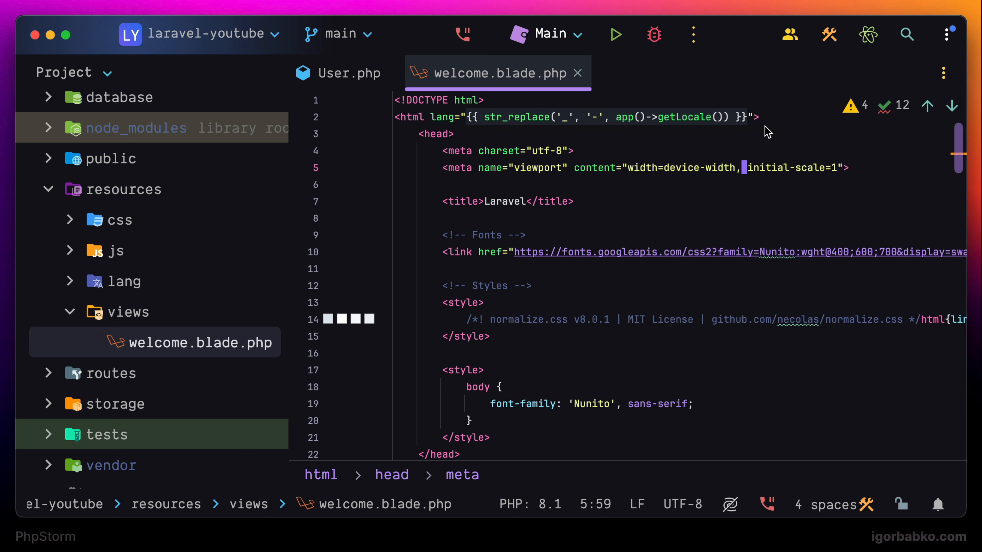
Step: Disable the Background color for Template language in the Language Defaults settings of the color scheme
key(super+comma)
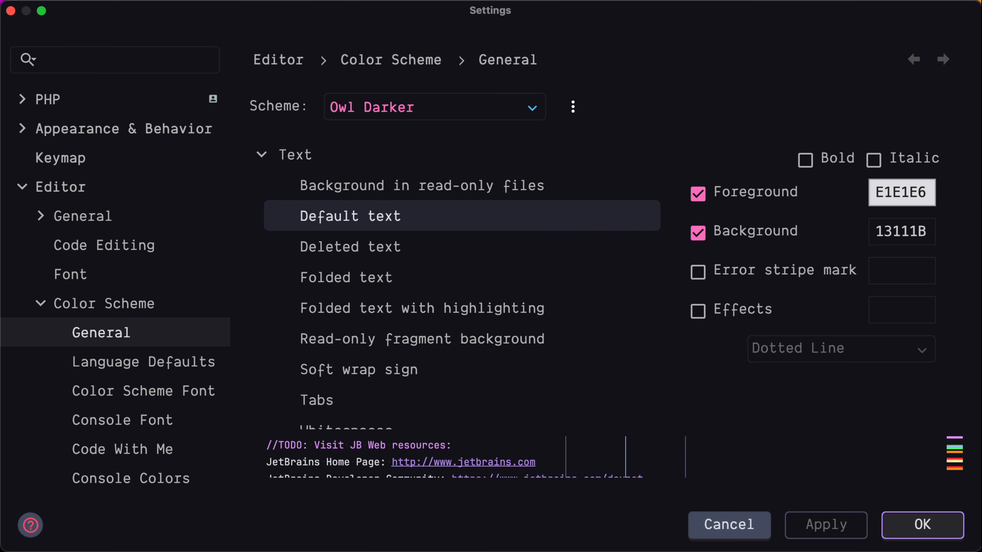
click(128, 362)
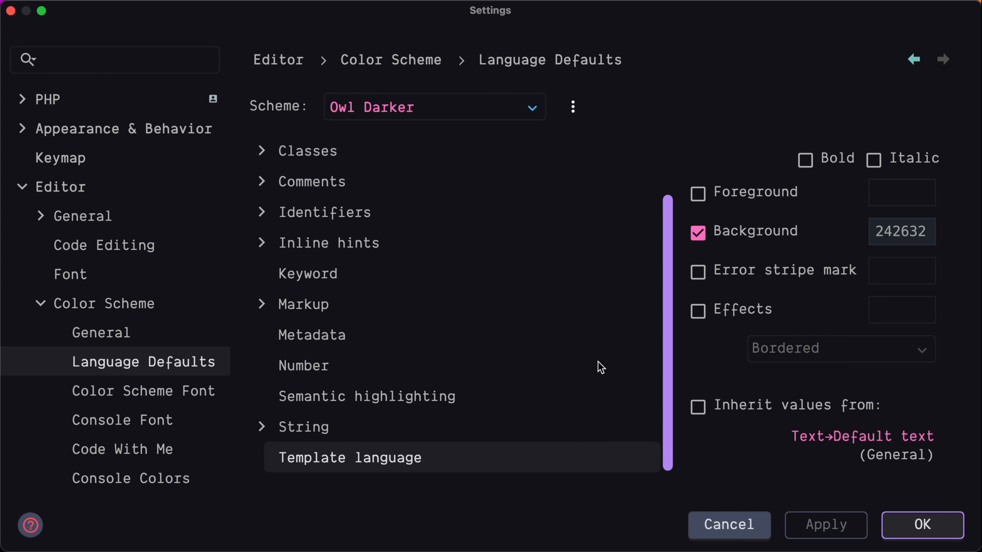
click(707, 234)
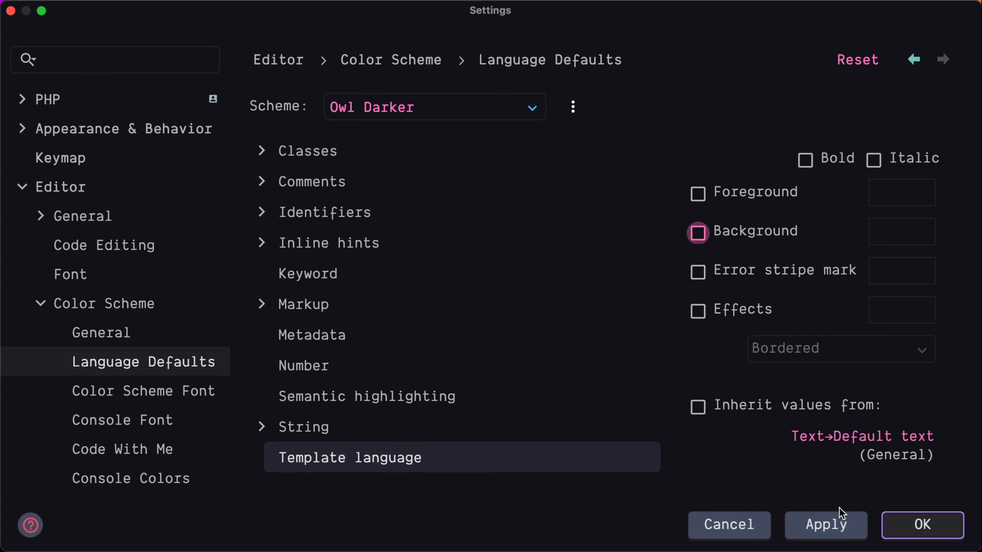
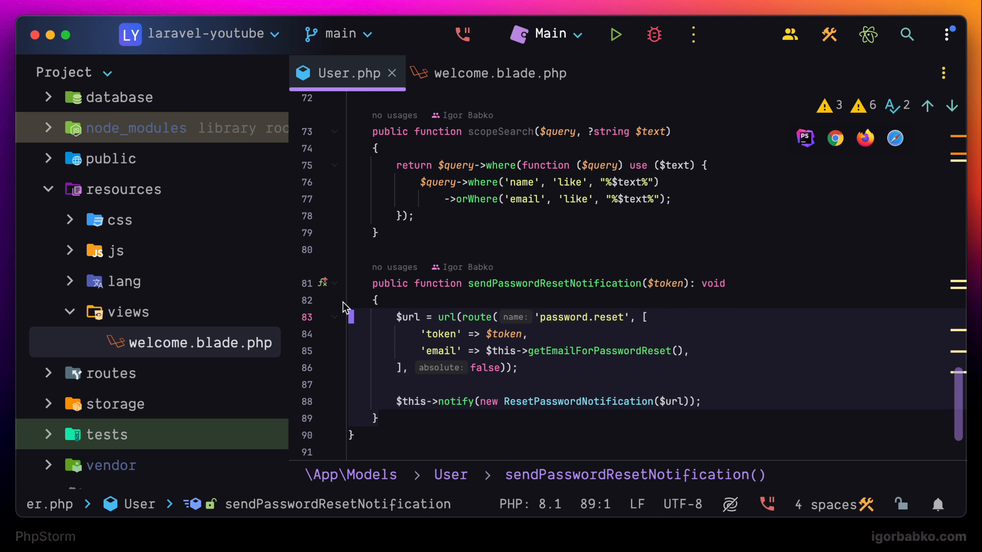
Step: Delete the sendPasswordResetNotification method from User.php as a test change
key(BackSpace)
key(BackSpace)
key(BackSpace)
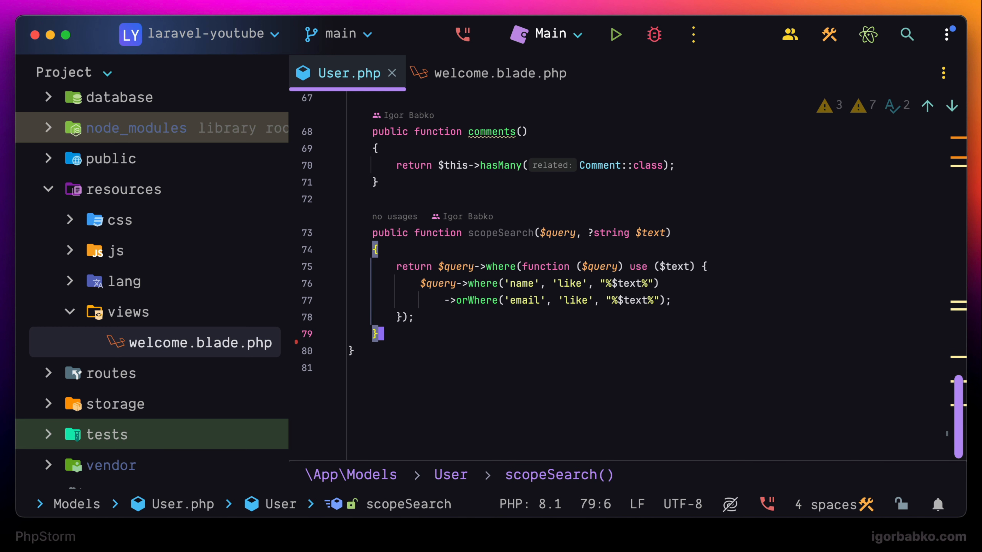
Step: Insert several blank lines and the statement $a = 2; at the start of the scopeSearch method body
click(495, 315)
click(410, 254)
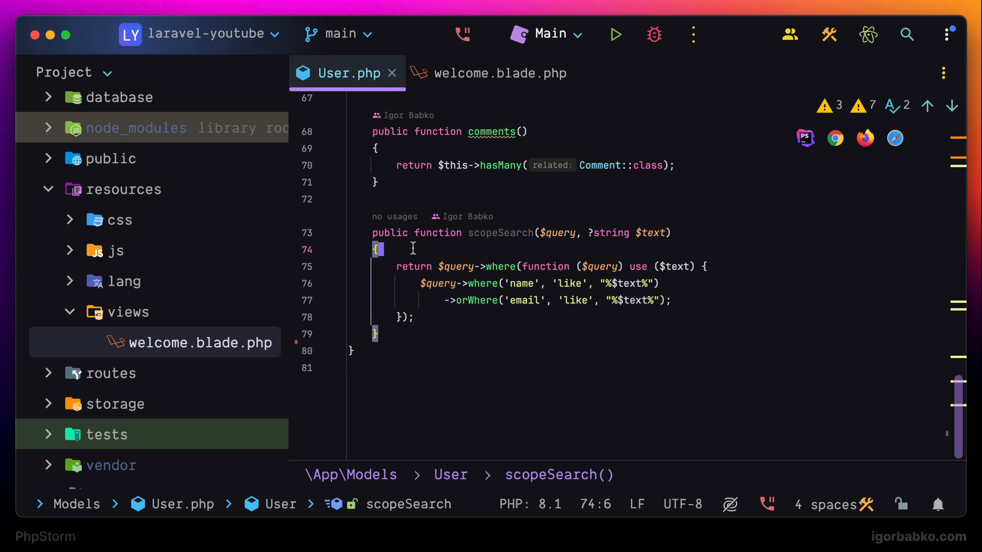
key(Return)
key(Return)
key(Return)
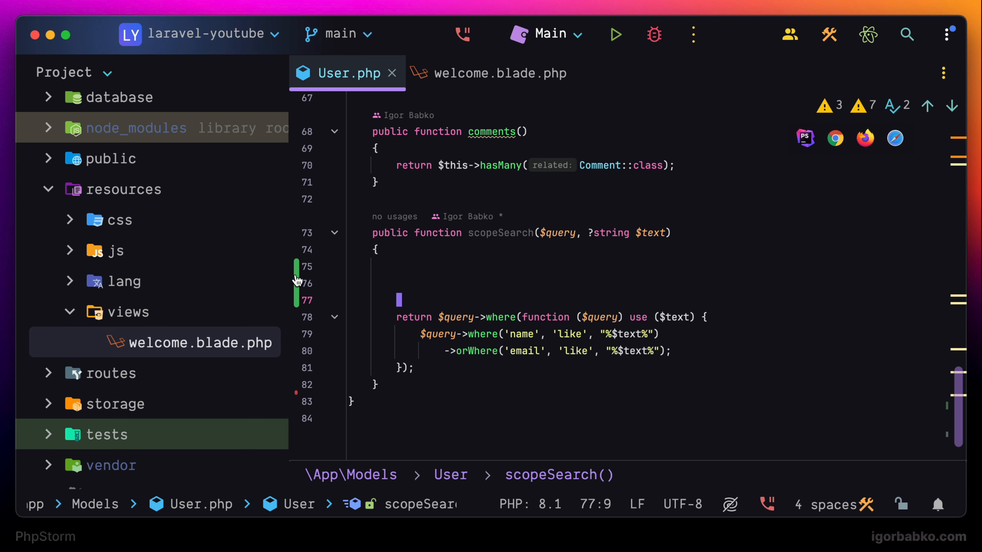
click(396, 248)
key(Return)
text($a = 2;)
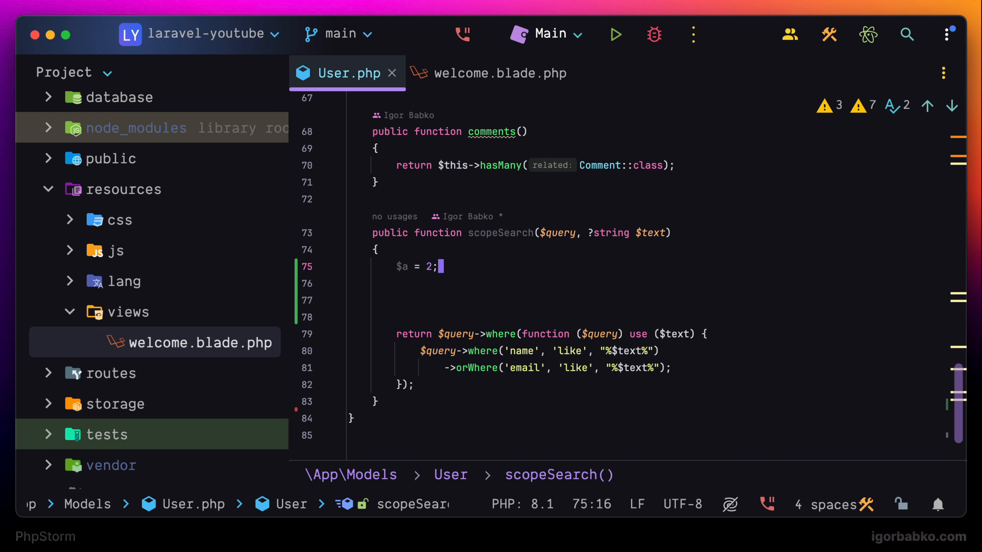
key(Up)
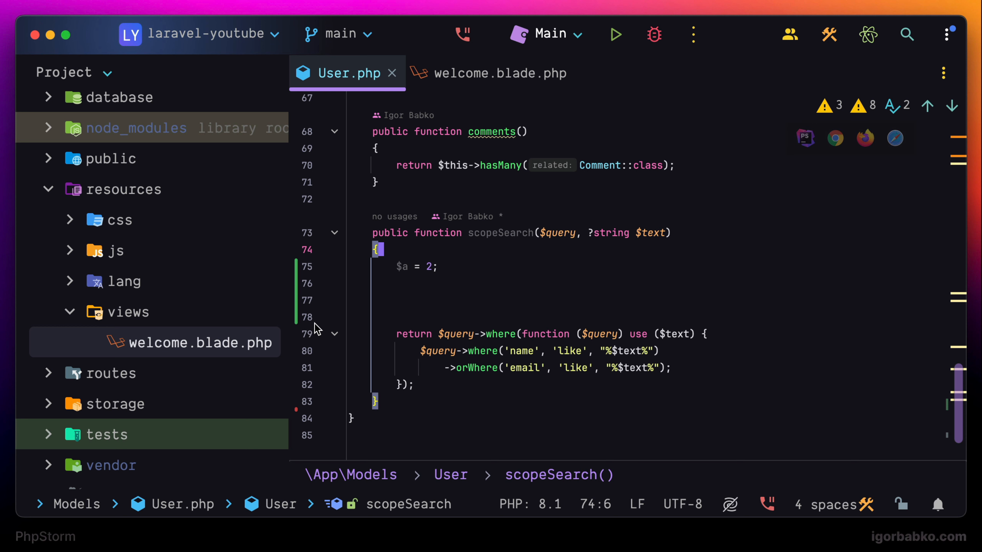
Step: Rename the scopeSearch method to scopeGlobalSearch in its declaration
click(513, 236)
key(Left)
key(Left)
text(Global)
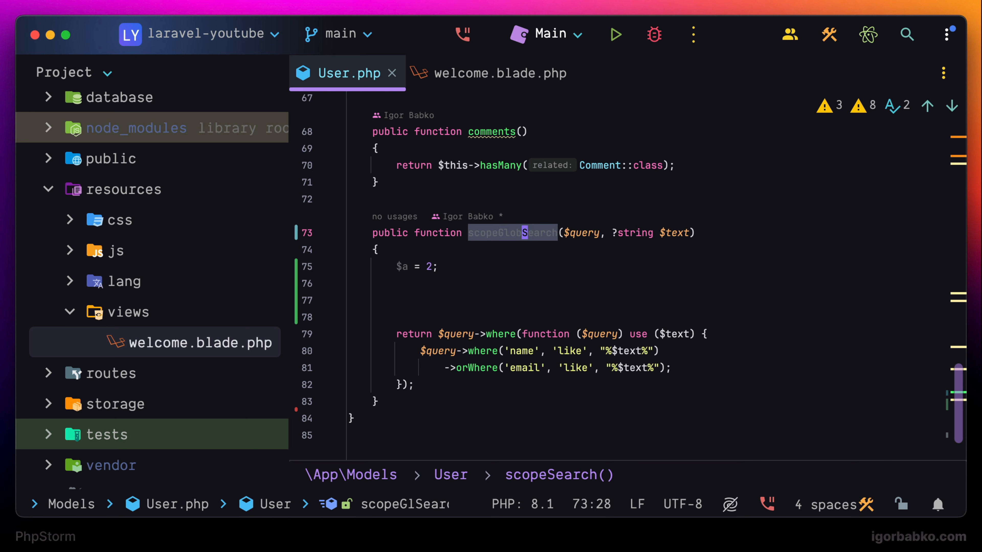
click(528, 266)
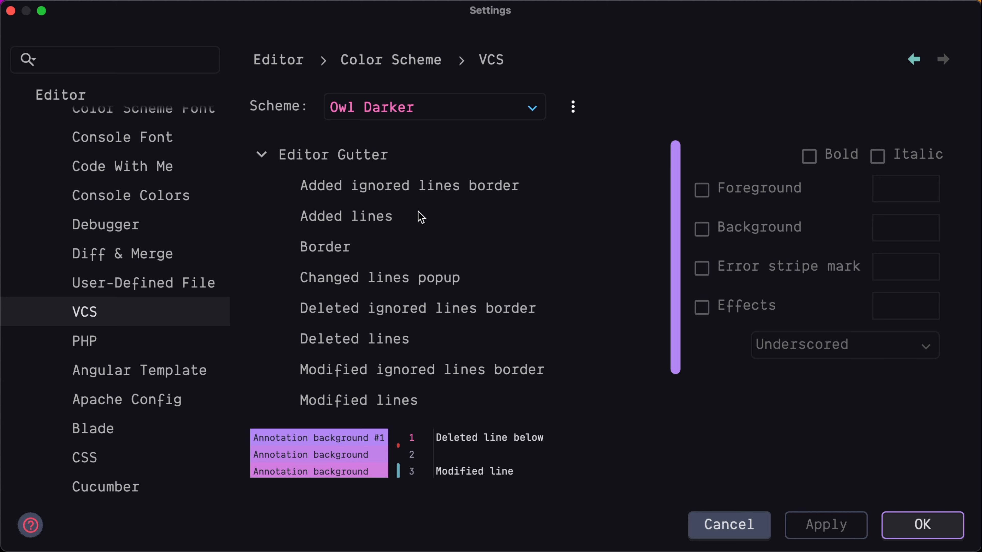
Step: Disable the Background color for Added lines in the VCS color scheme's Editor Gutter group and select Deleted lines
click(416, 217)
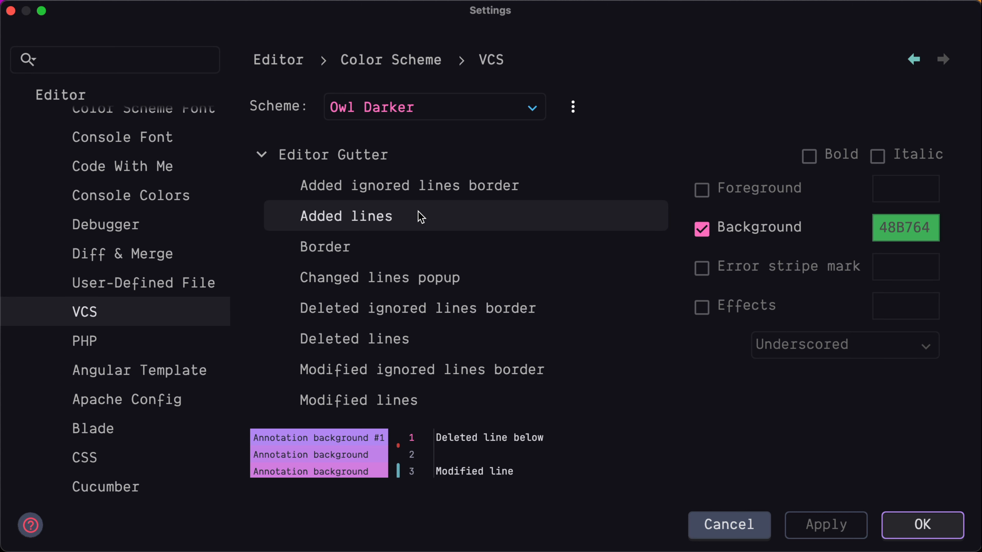
click(702, 232)
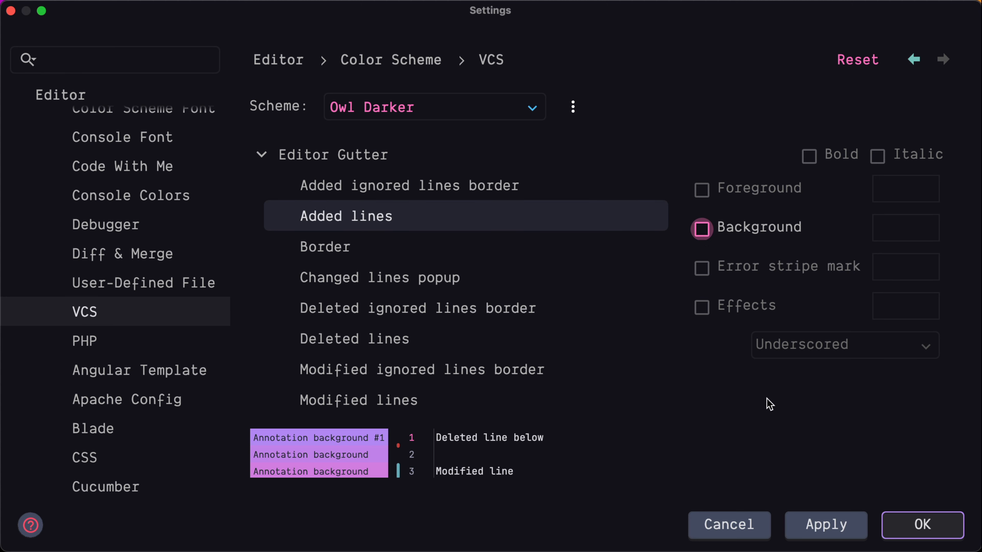
click(512, 340)
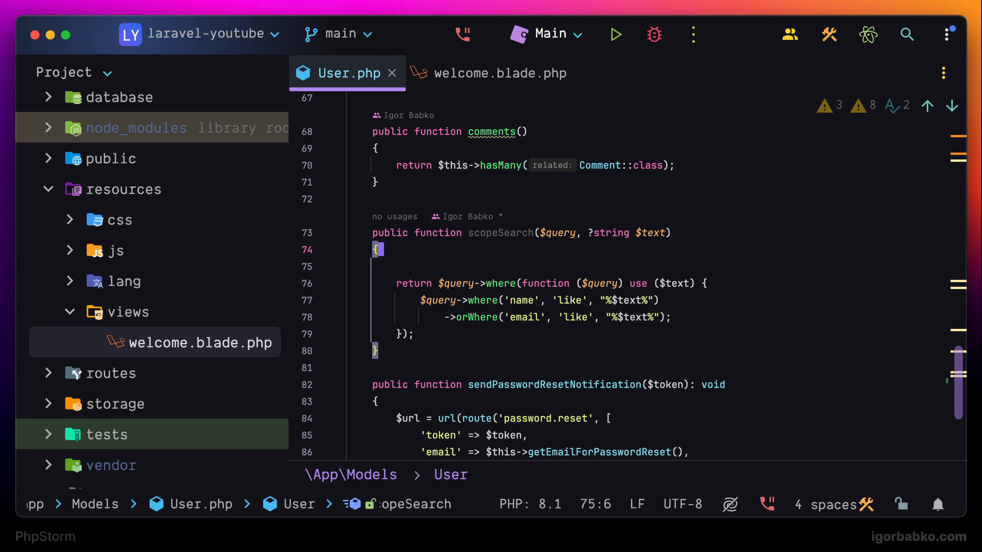
Step: Add the string 'select * from users'; at the start of the scopeSearch body and undo it
text('select * from users';)
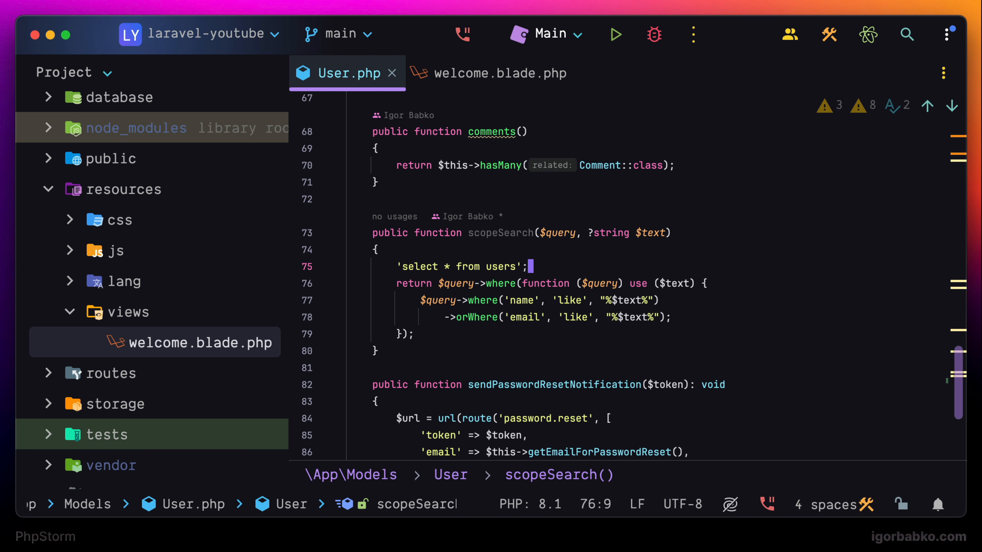
key(ctrl+z)
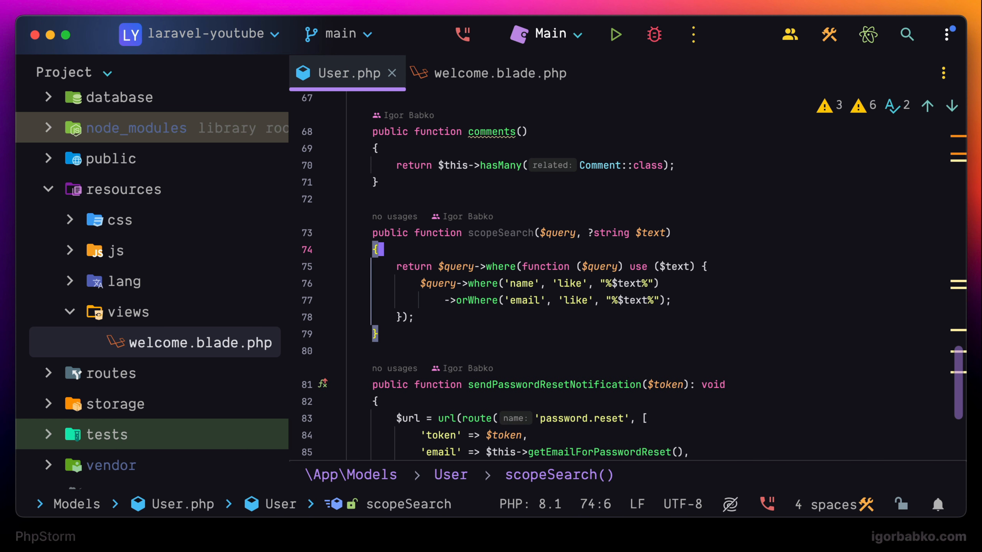
Step: Select welcome.blade.php in the project tree and open the Project tool window's options
click(228, 344)
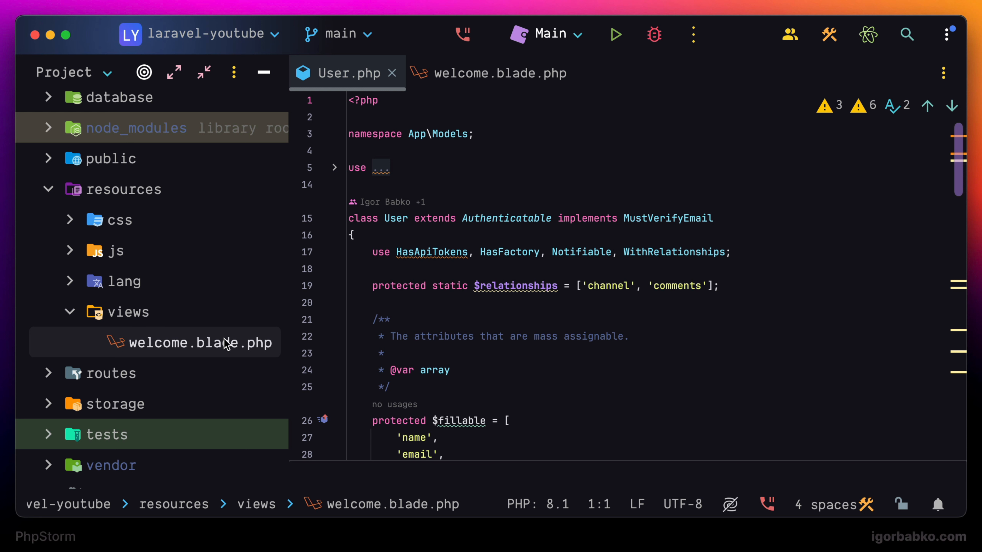
click(235, 73)
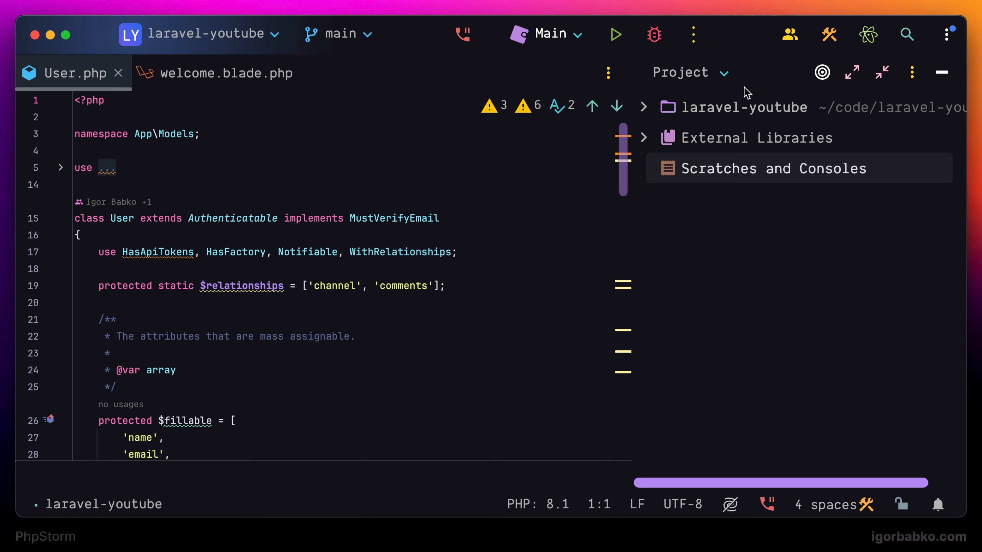
Step: Change the project tree to the Project Files view and expand the laravel-youtube root folder
click(720, 73)
click(724, 145)
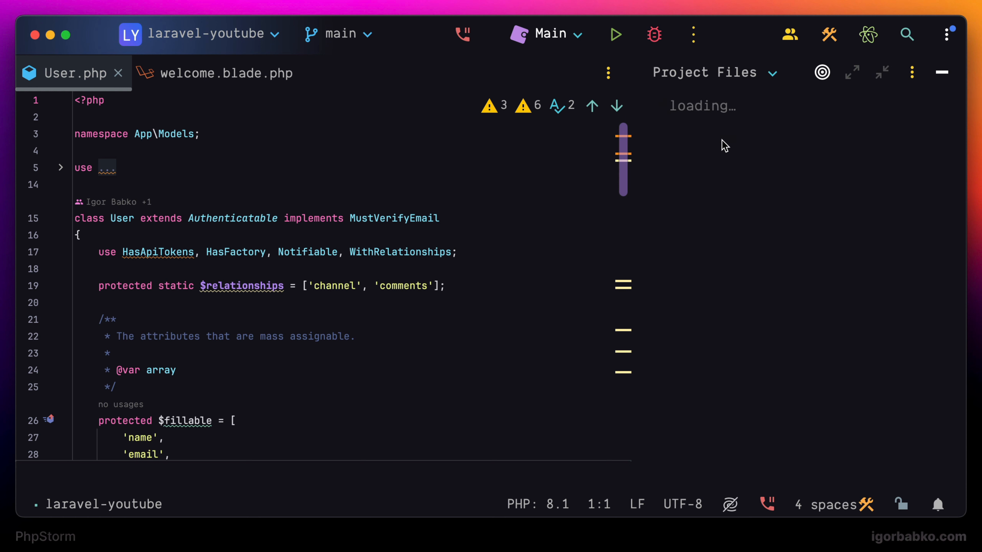
click(643, 106)
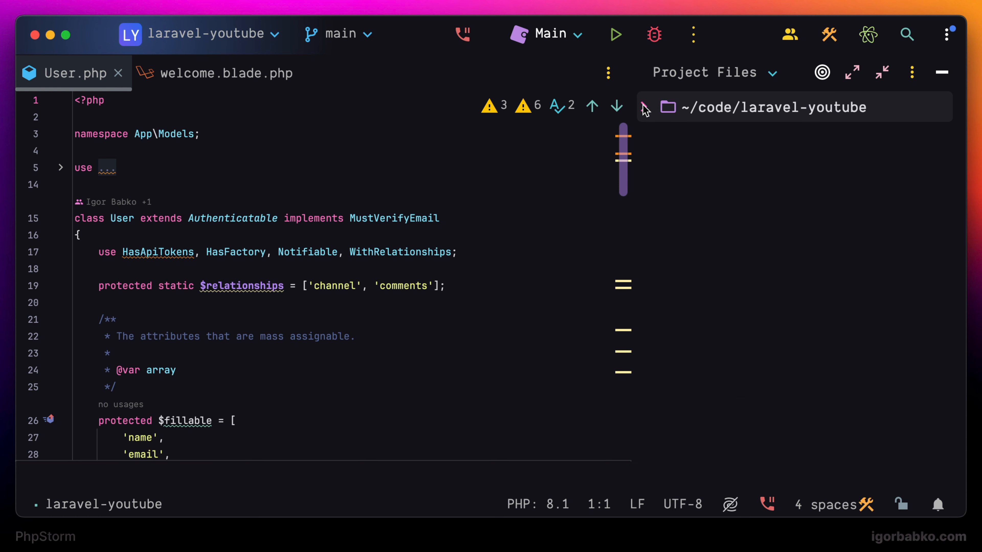
click(641, 107)
key(super+shift+4)
drag(37, 488, 965, 517)
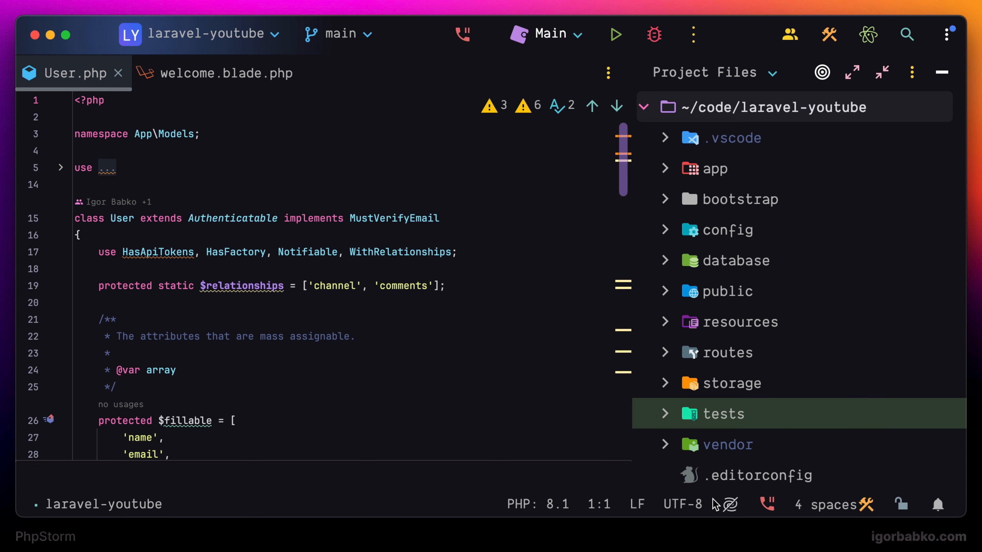
Step: Hide the PHP Language Level, Code With Me Wire Stats, Default Deployment Server, Line:Column Number, Line Separator and File Encoding widgets from the status bar
right_click(534, 508)
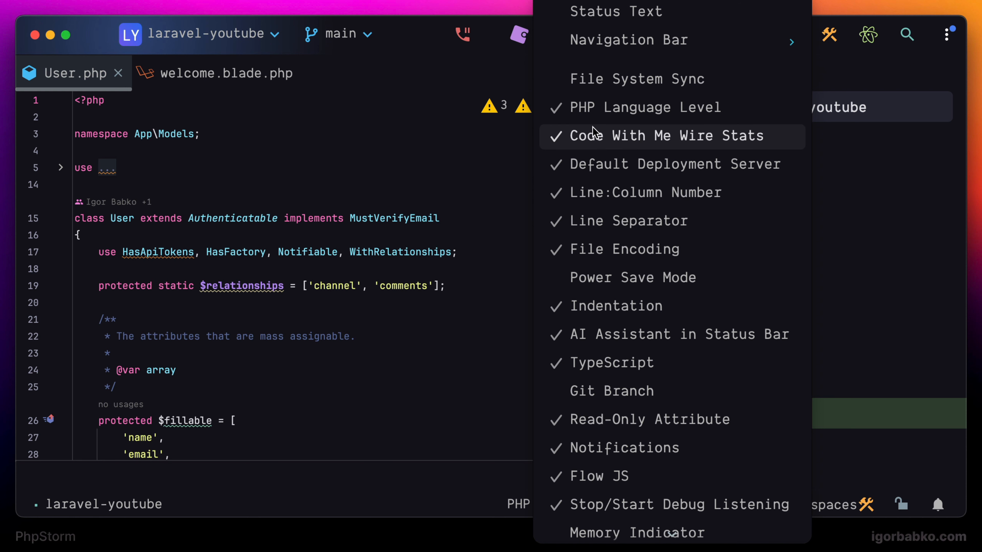
click(595, 108)
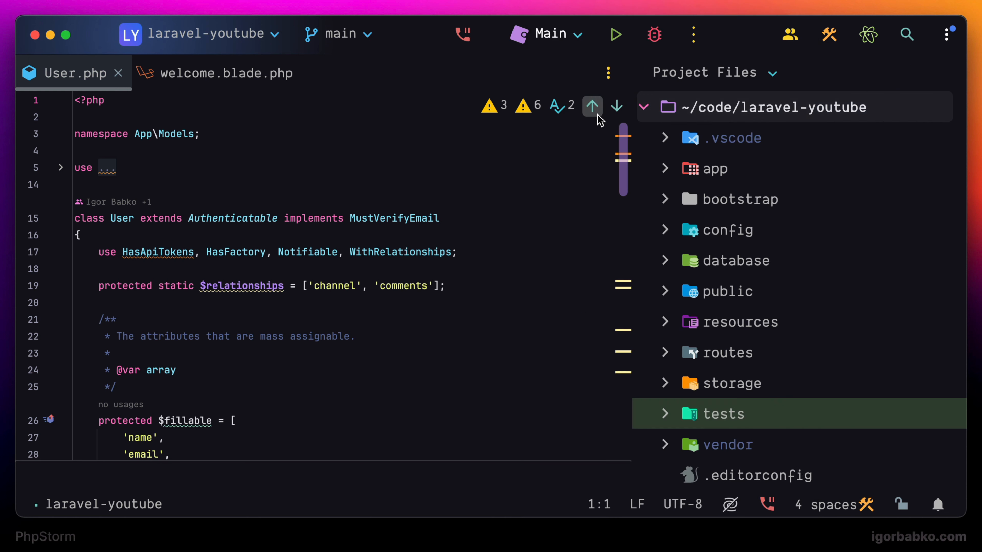
right_click(601, 504)
click(665, 133)
right_click(601, 504)
click(664, 165)
right_click(601, 505)
click(666, 192)
right_click(642, 505)
click(688, 220)
right_click(681, 505)
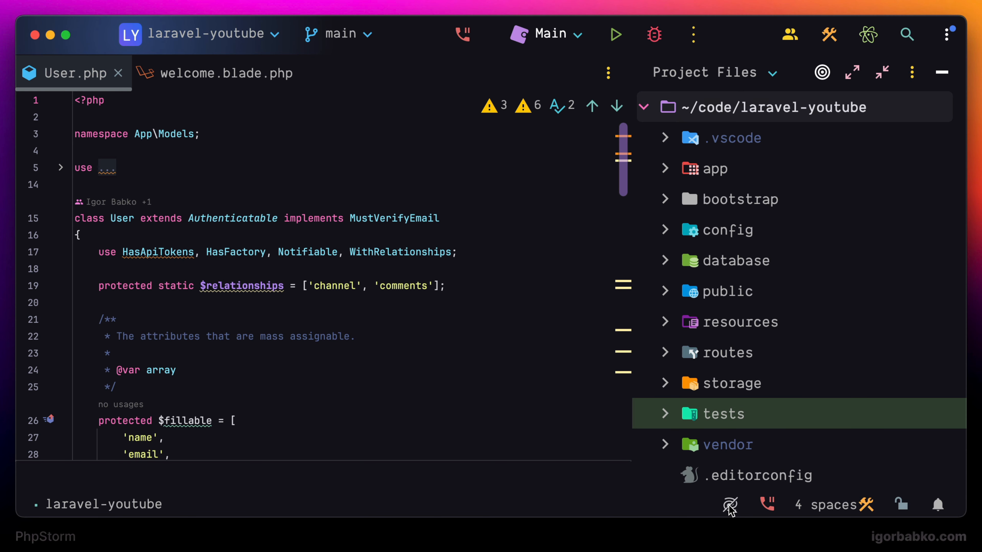
Step: Hide the Indentation, AI Assistant and TypeScript widgets from the status bar
right_click(829, 505)
click(773, 335)
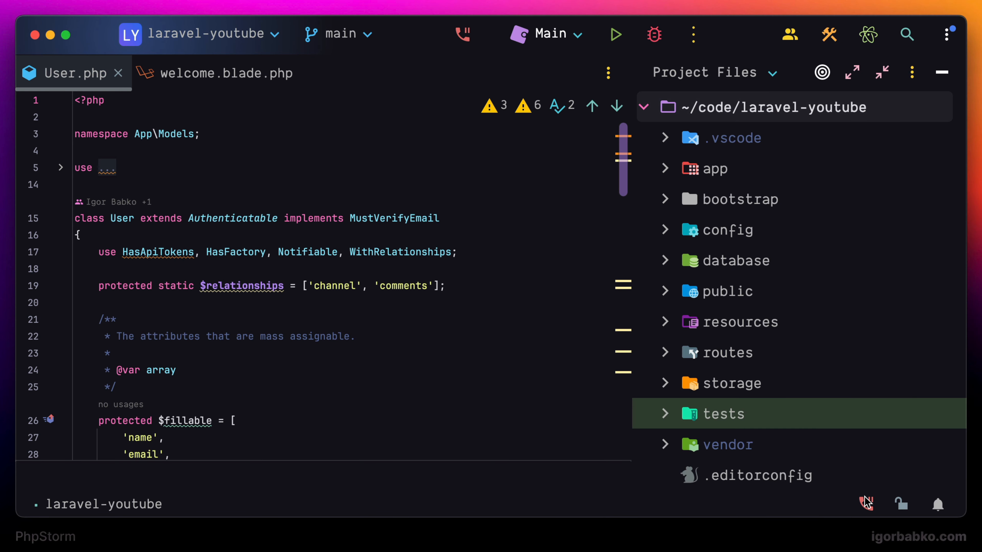
right_click(865, 503)
click(778, 356)
right_click(867, 503)
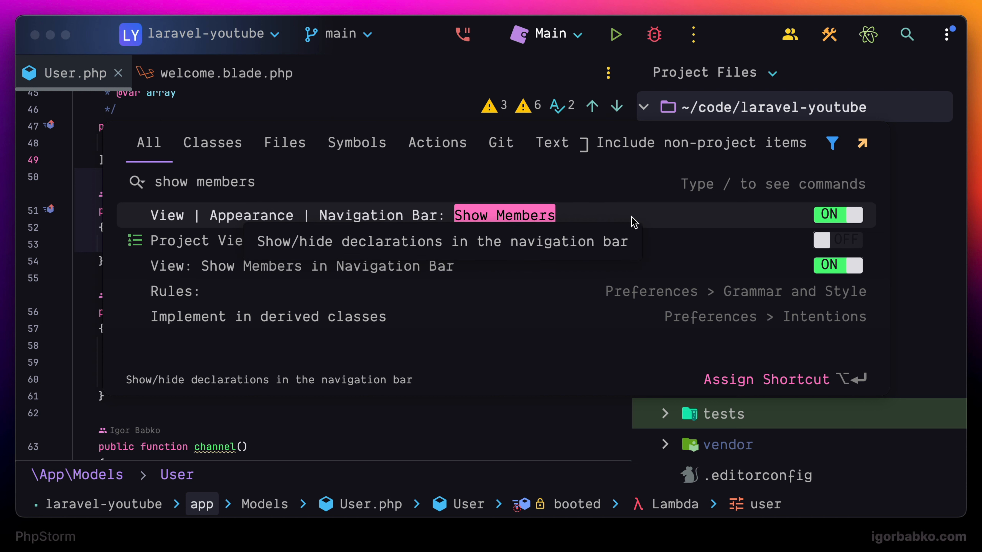
Step: Turn off Show Members for the navigation bar and close the action search
click(824, 219)
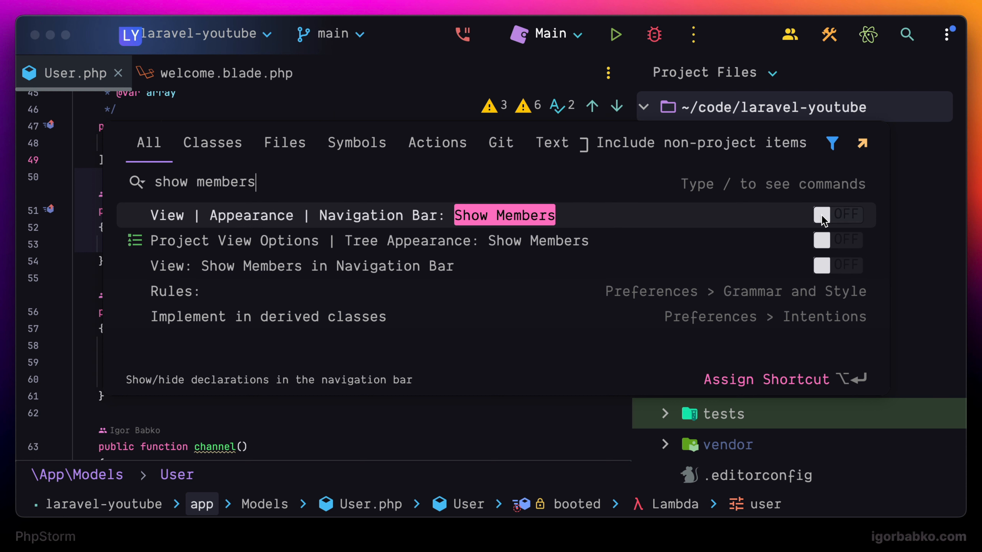
key(Escape)
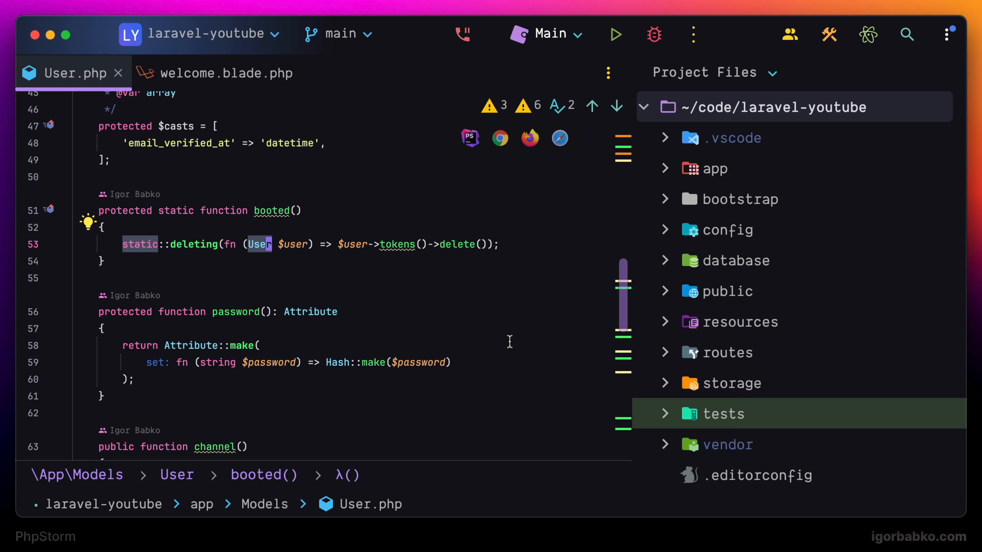
Step: Search all actions for "toolbar" and turn off the main Toolbar under View | Appearance
key(shift)
key(shift)
text(toolbar)
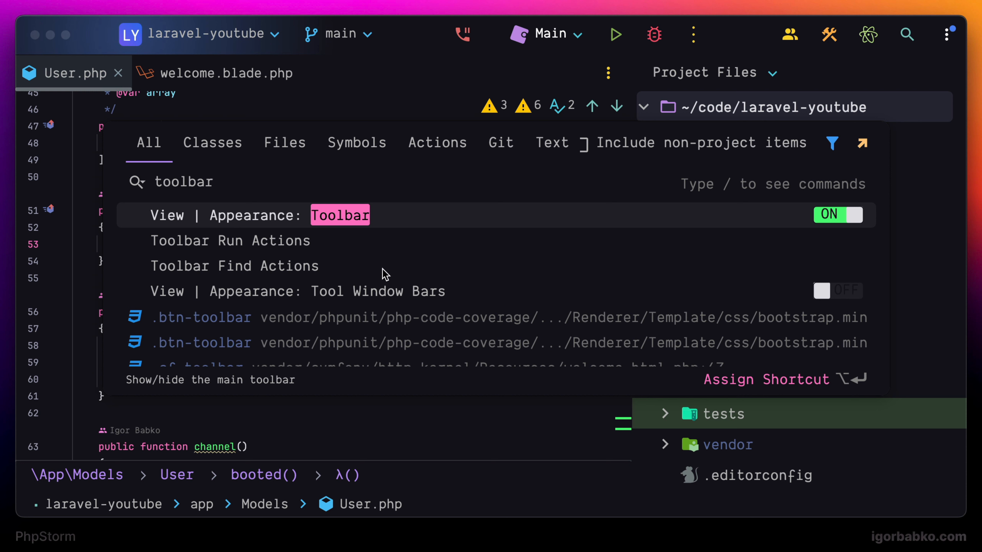
click(825, 217)
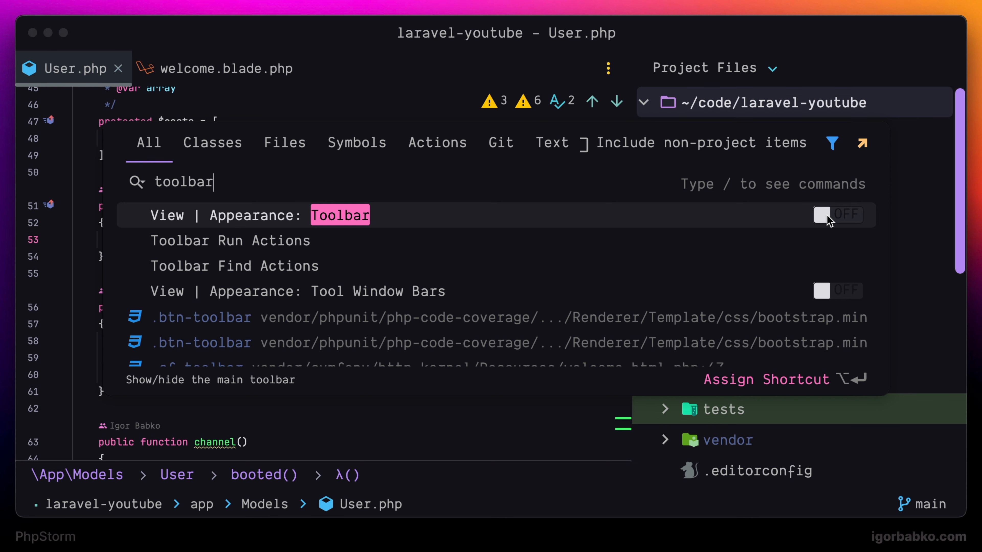
click(826, 216)
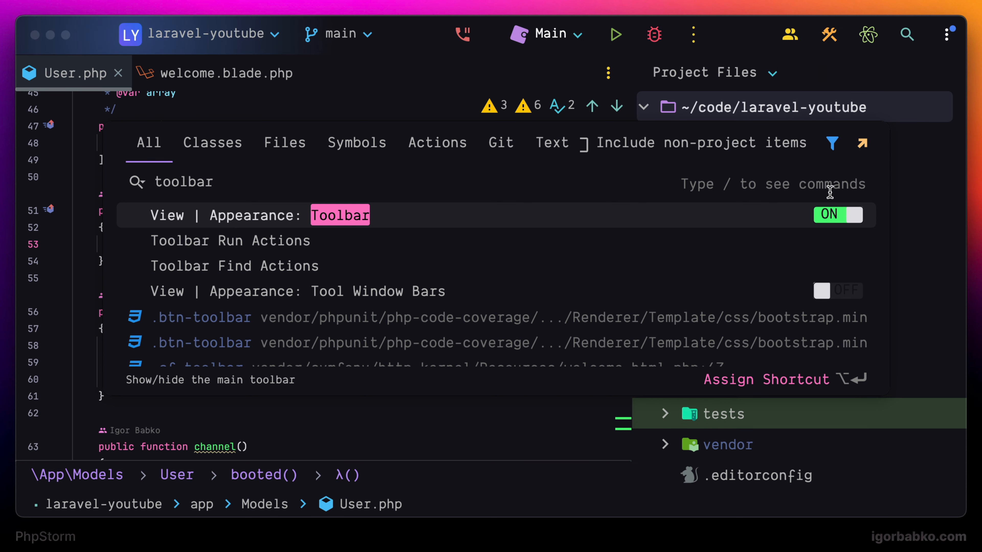
click(833, 218)
key(Escape)
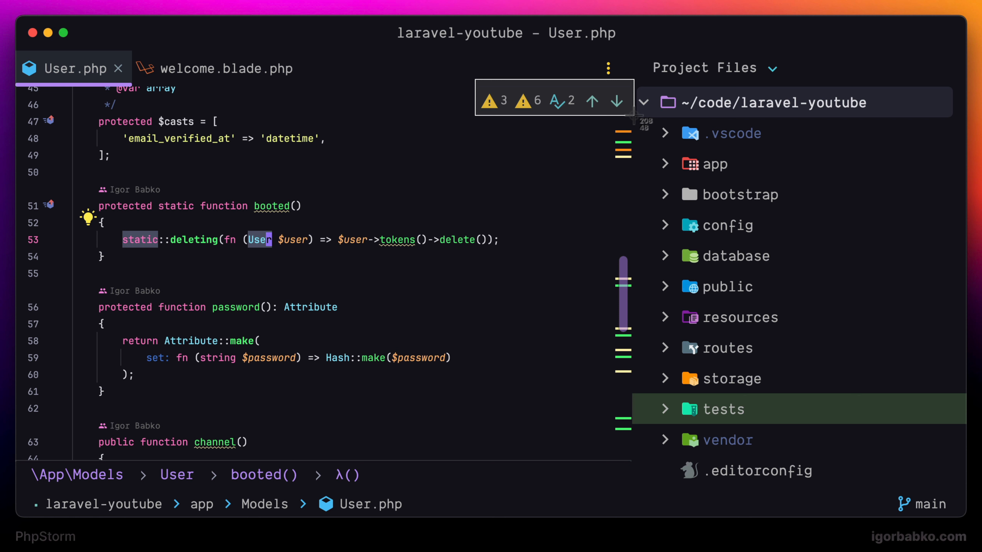
Step: Change a display option of the editor's inspection widget through its problems popup
mouse_move(525, 107)
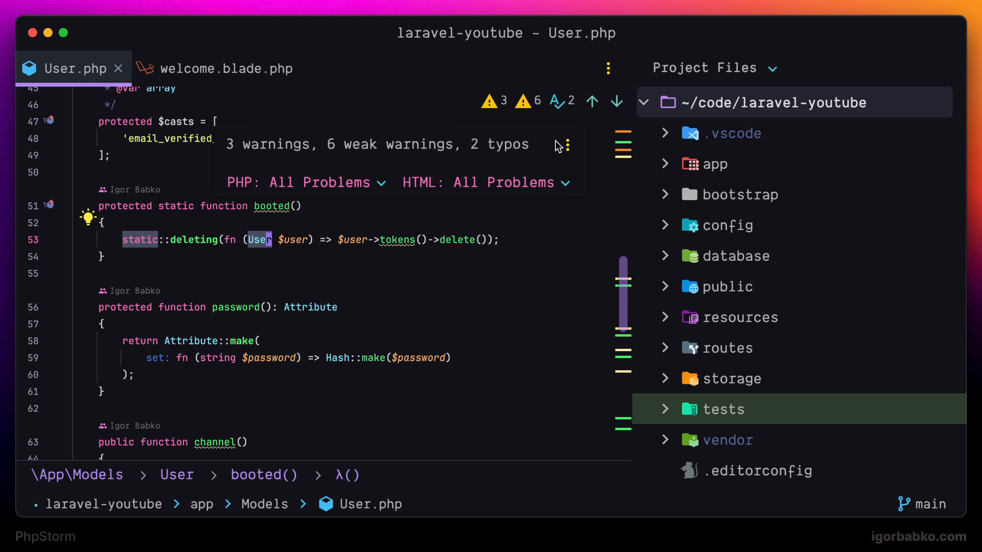
click(568, 148)
click(657, 264)
key(super+shift+4)
drag(442, 106, 588, 153)
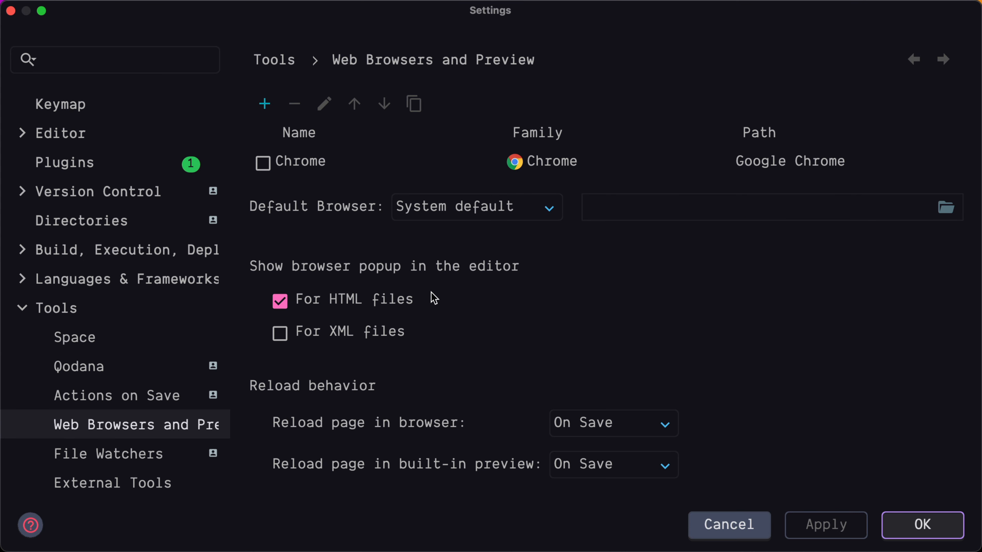
Step: Turn off the editor browser popup for HTML files and hide the Git Branch widget from the status bar
click(359, 308)
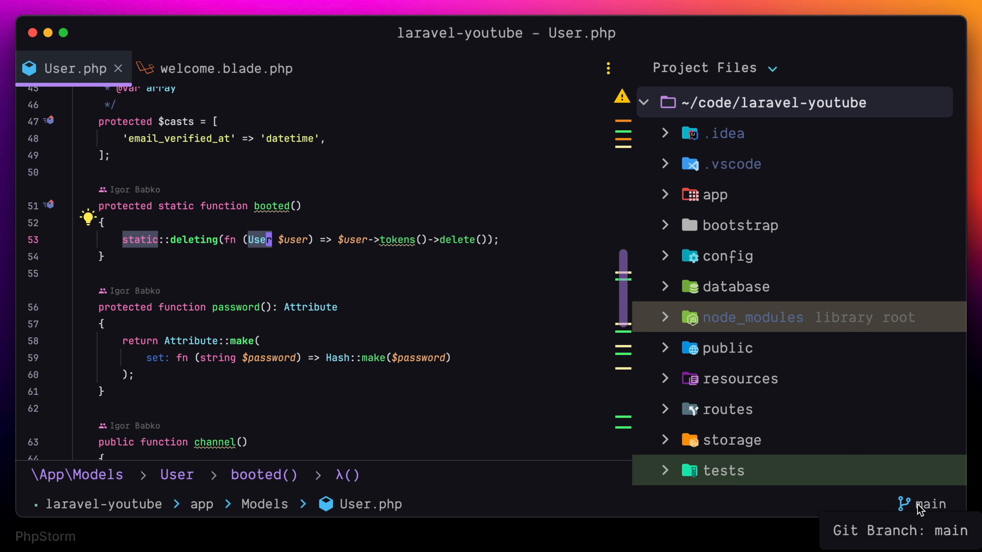
right_click(919, 510)
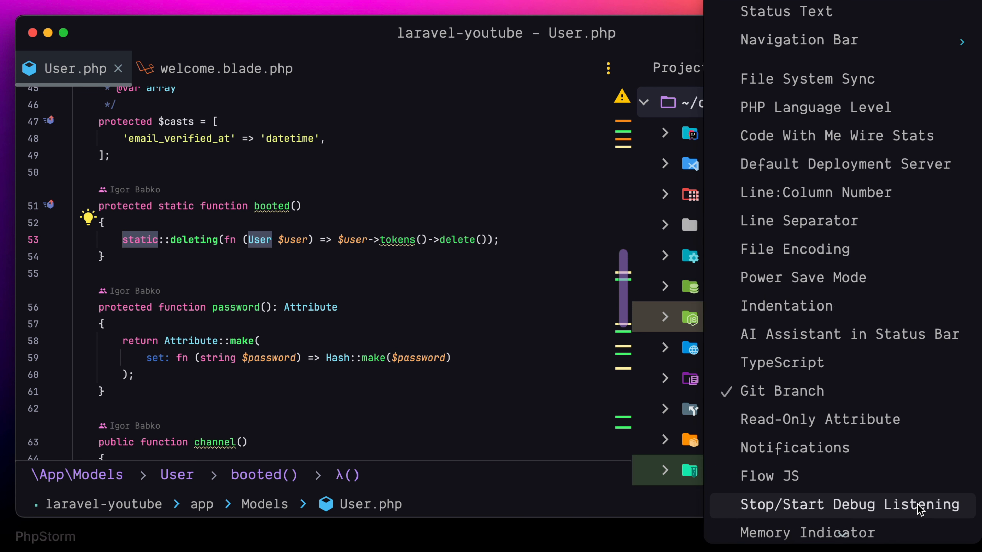
click(804, 399)
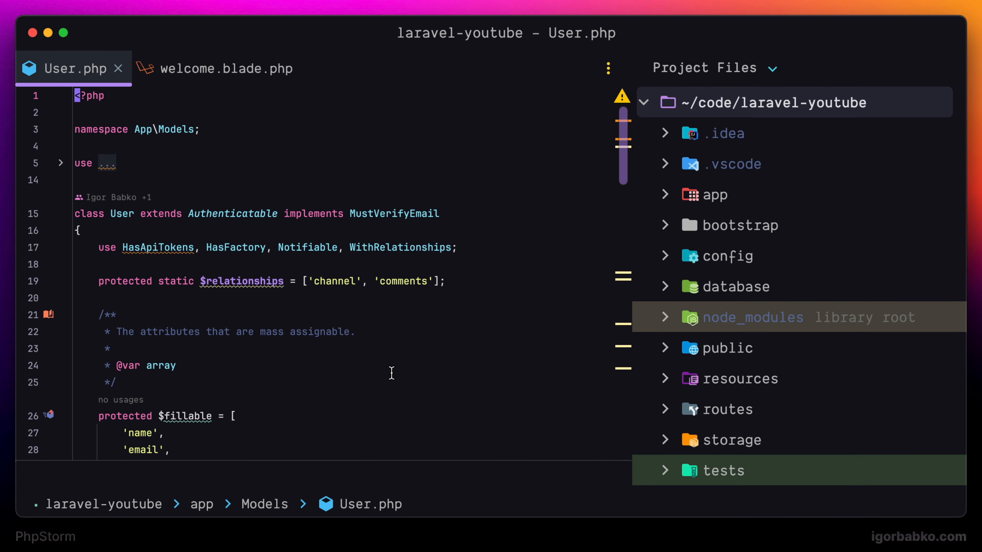
Step: Turn on virtual space at the bottom of the file in the editor's general settings and apply it
scroll(391, 374, down, 20)
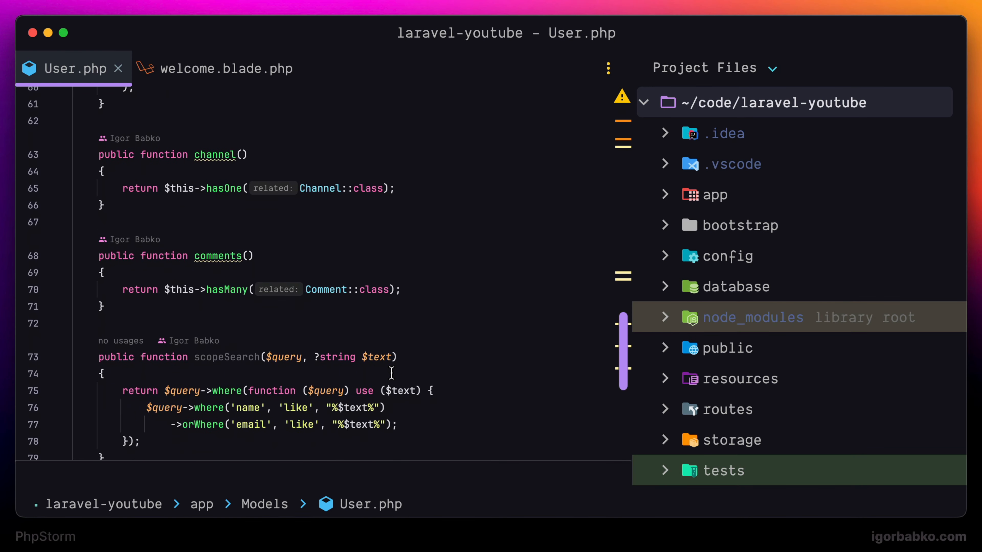
scroll(391, 373, down, 1)
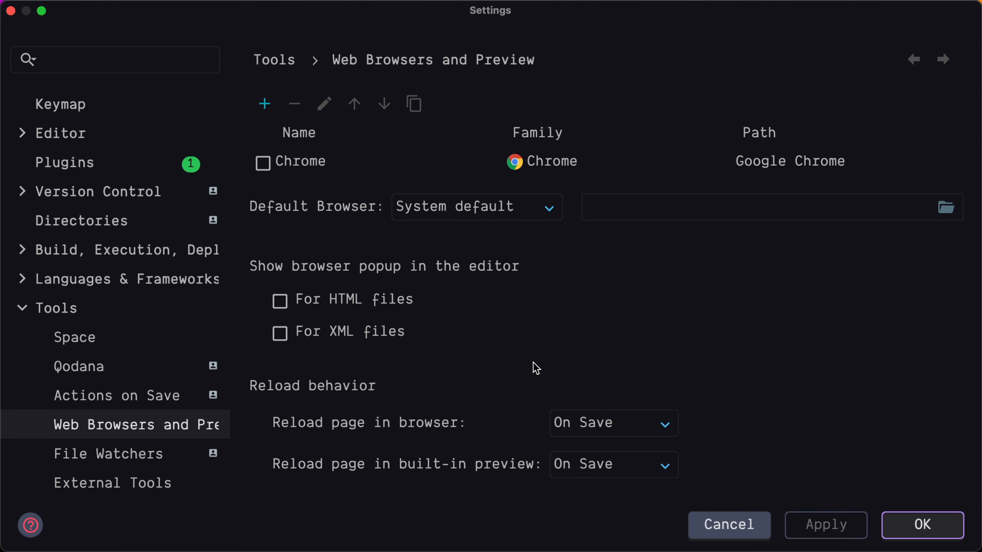
click(23, 134)
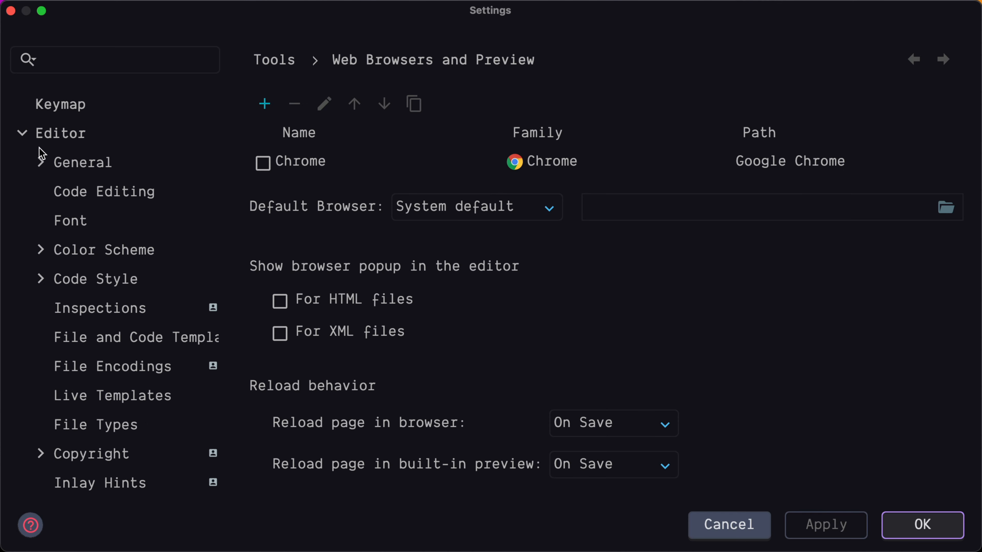
click(41, 162)
click(87, 164)
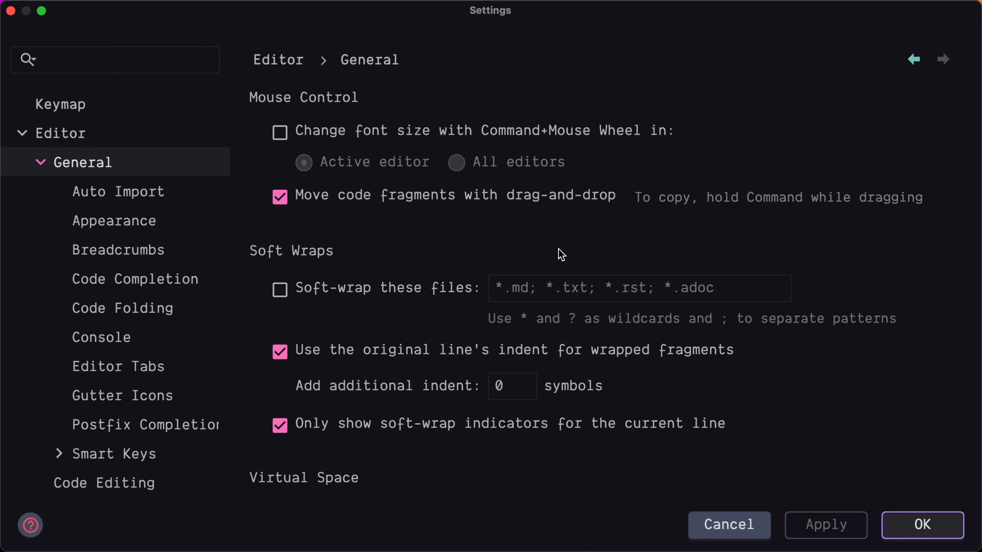
scroll(560, 255, down, 5)
scroll(560, 255, down, 4)
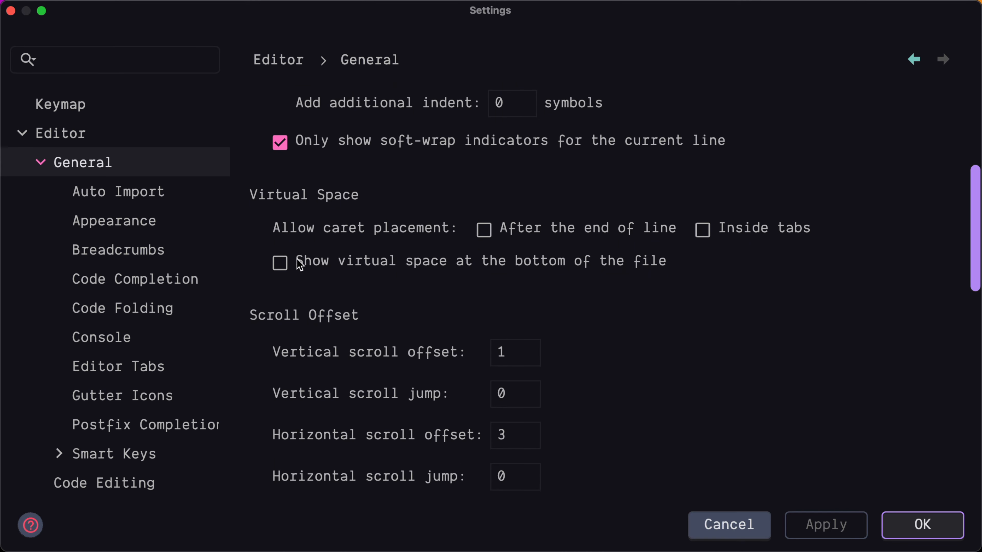
click(280, 262)
click(848, 536)
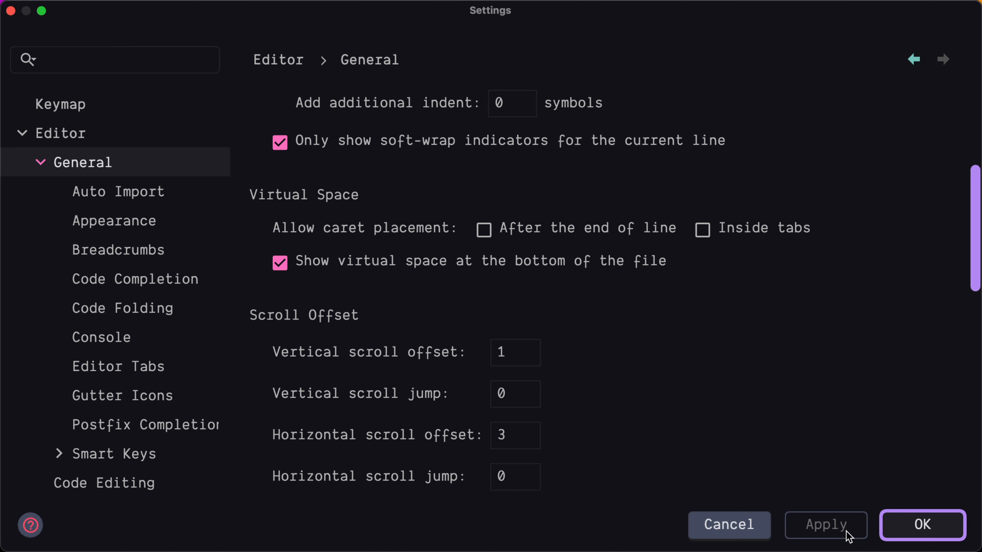
click(918, 526)
Step: Examine the empty space below the last line of User.php while moving the caret around the file's end
key(Up)
key(Up)
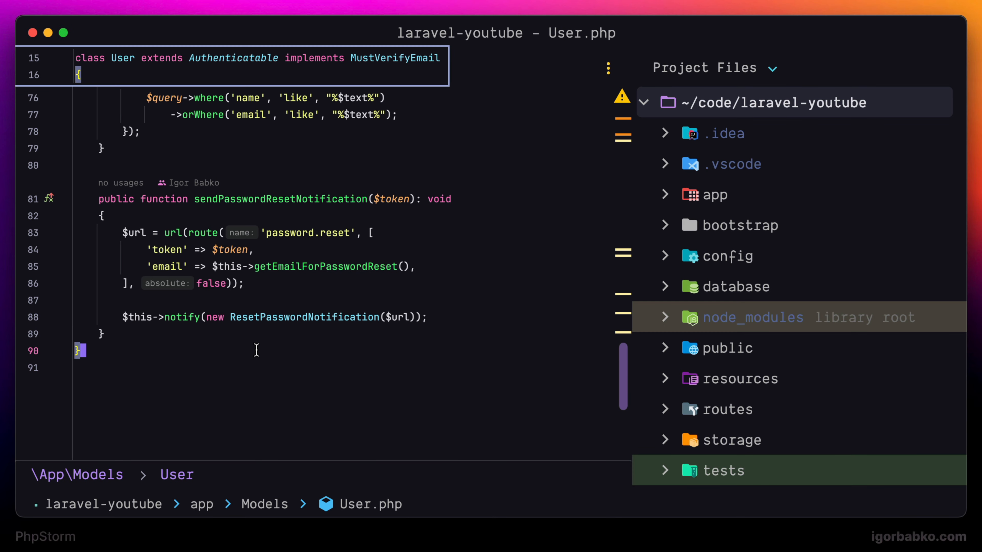
key(Up)
key(Up)
key(Up)
key(Up)
key(Up)
key(Up)
key(Up)
key(Up)
key(Up)
key(Up)
key(Up)
key(Up)
key(Up)
key(Up)
key(Up)
key(Up)
key(Up)
key(Up)
key(Up)
key(Up)
scroll(354, 347, down, 10)
click(354, 347)
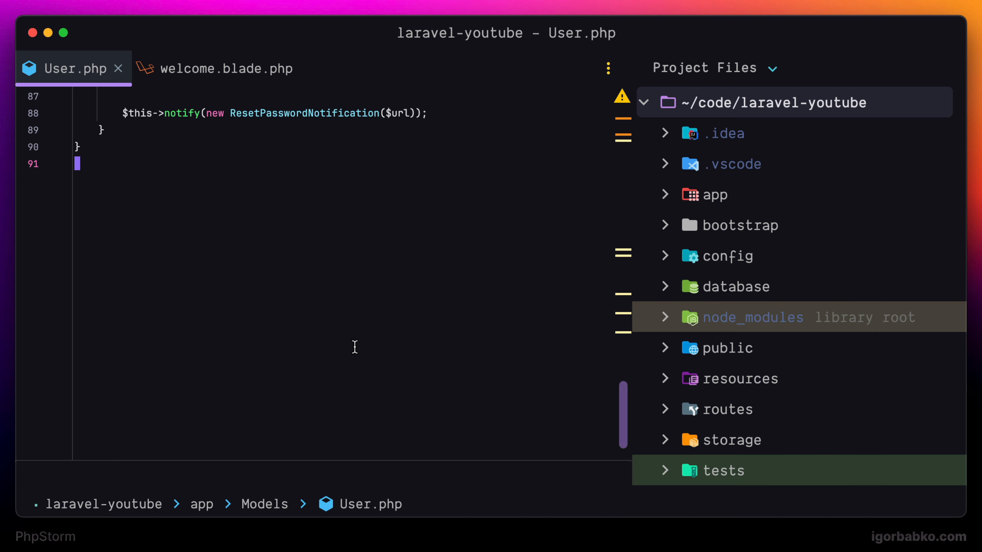
Step: Leave a trailing space after the $this->notify statement on line 88 of User.php
key(Up)
key(Up)
key(Up)
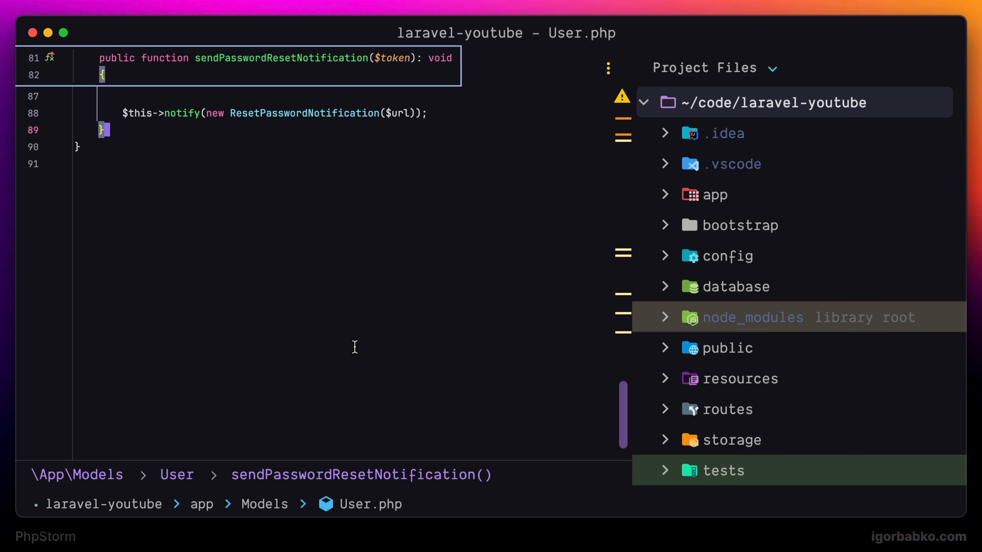
key(End)
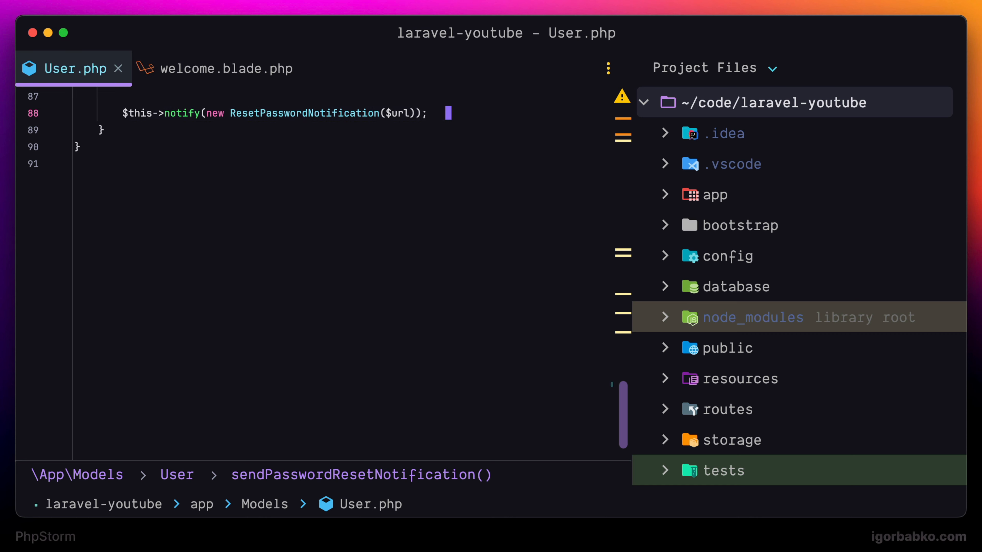
key(BackSpace)
key(BackSpace)
key(BackSpace)
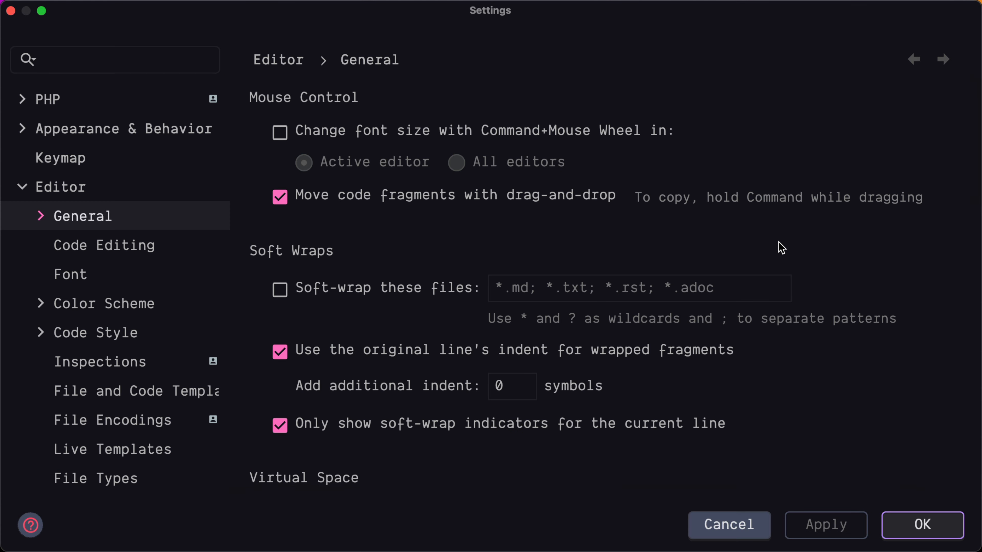
Step: Turn off keeping trailing spaces on the caret line in the editor's On Save settings and apply it
scroll(780, 247, down, 15)
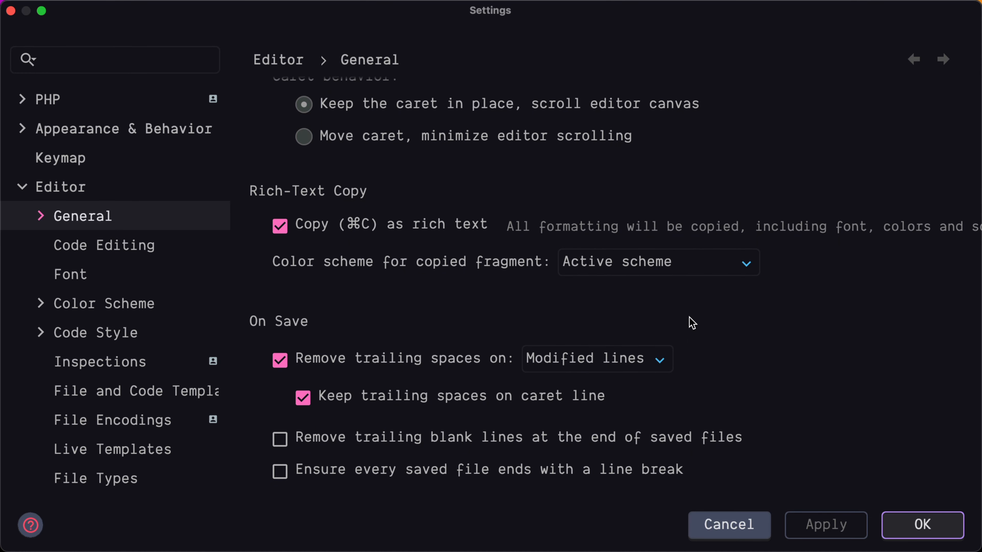
click(306, 402)
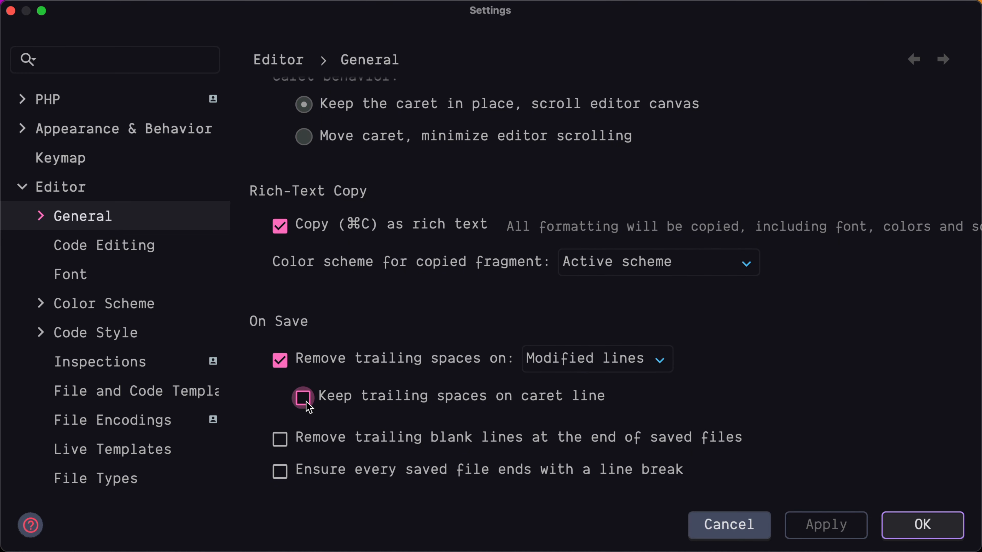
click(835, 529)
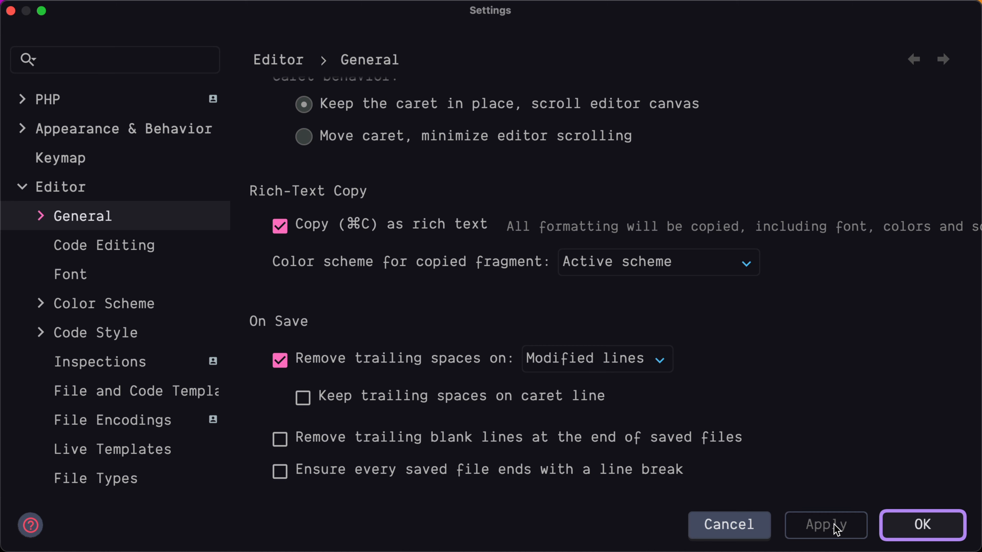
click(903, 526)
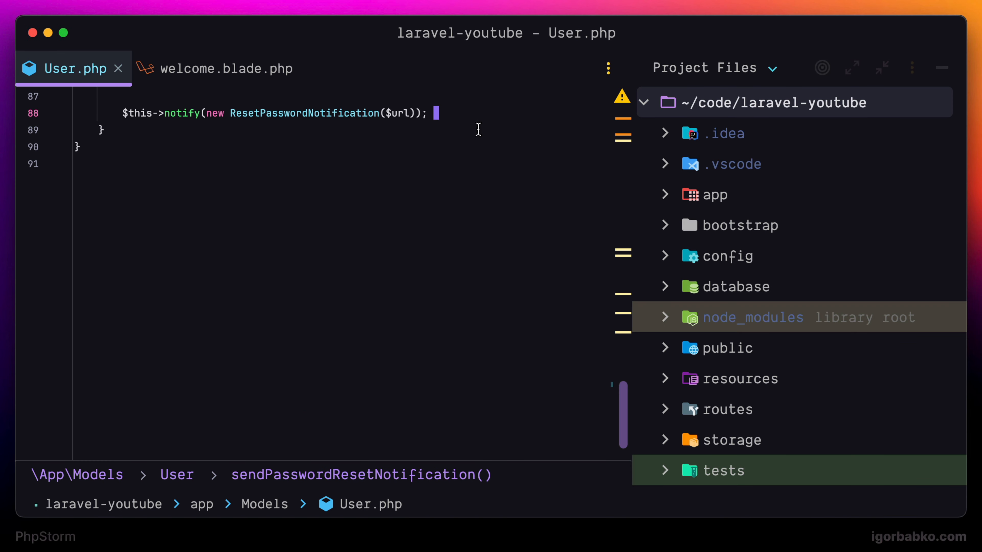
Step: Save User.php and check the end of the $this->notify line for trailing spaces
key(super+s)
key(Left)
key(Left)
key(Right)
key(Right)
key(Right)
key(Right)
key(Left)
key(Left)
Step: Add several blank lines at the end of User.php
click(424, 237)
key(Return)
key(Return)
key(Return)
key(Return)
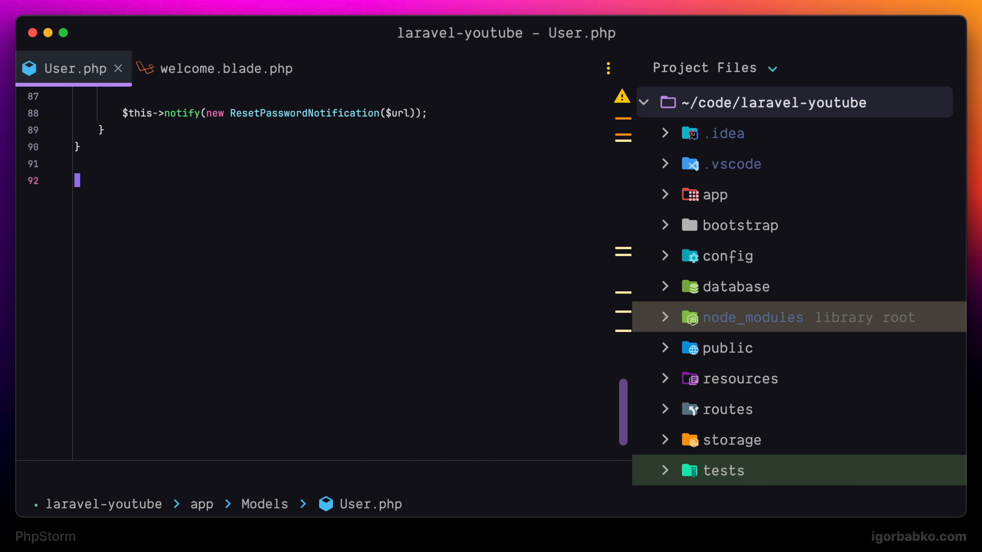
key(Return)
key(Return)
key(Return)
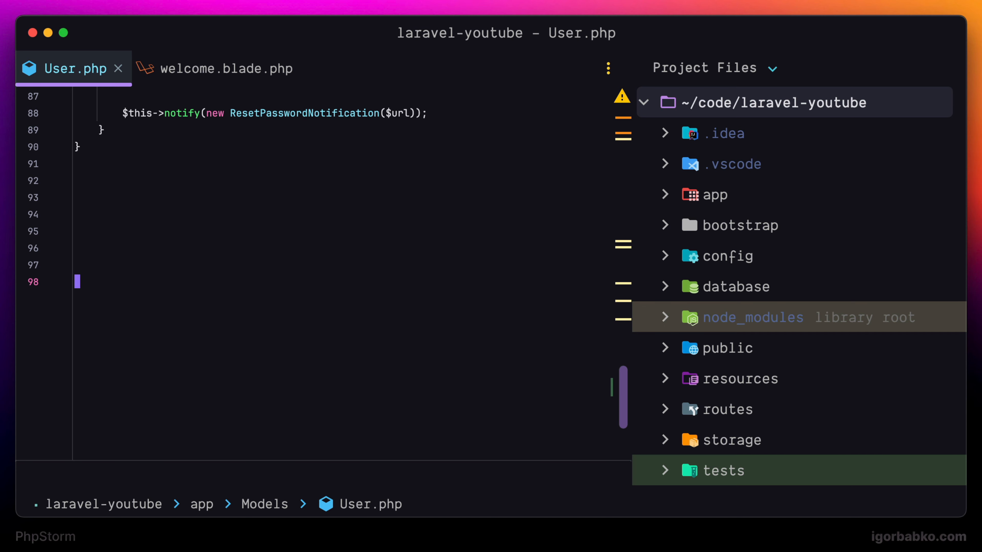
Step: Turn on removing trailing blank lines at the end of saved files and ensuring every saved file ends with a line break
key(super+comma)
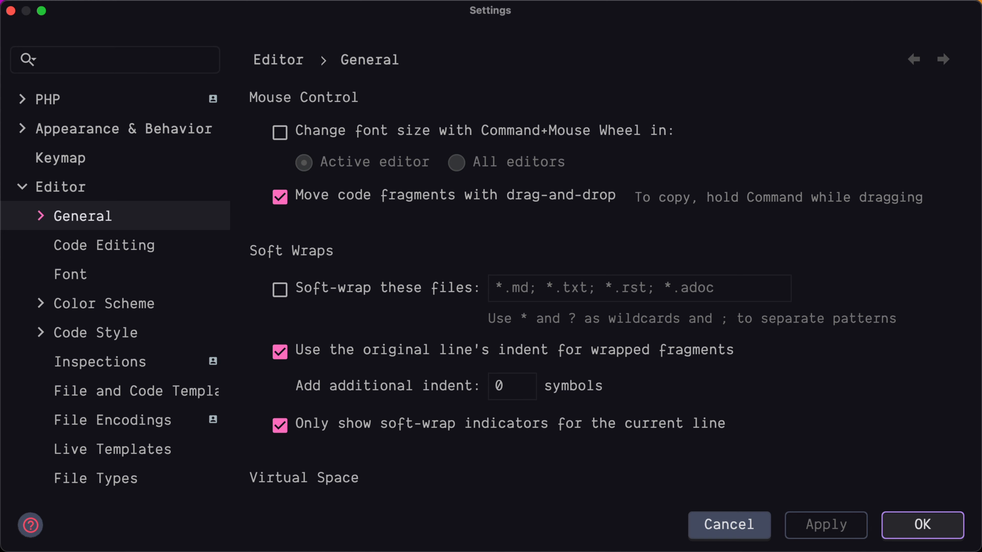
scroll(816, 388, down, 15)
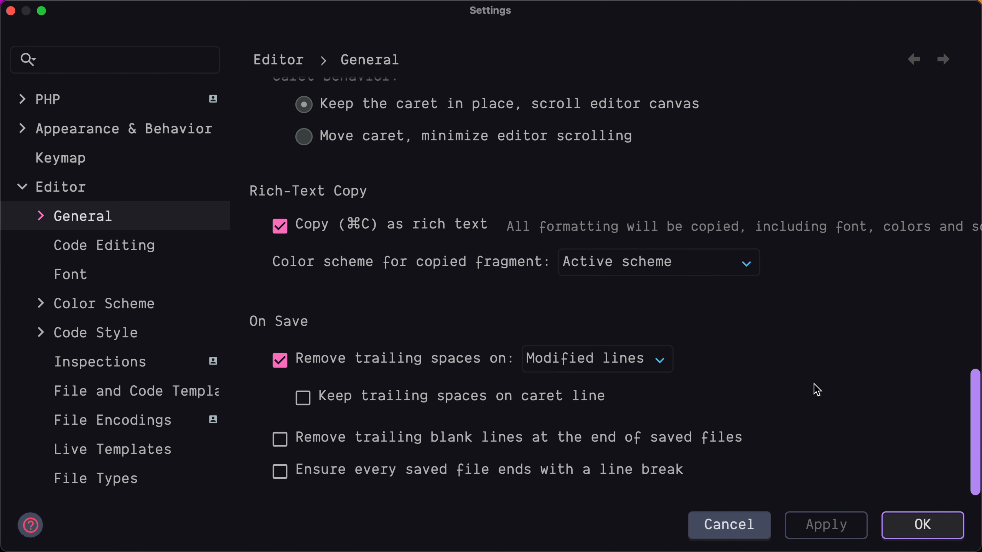
click(439, 446)
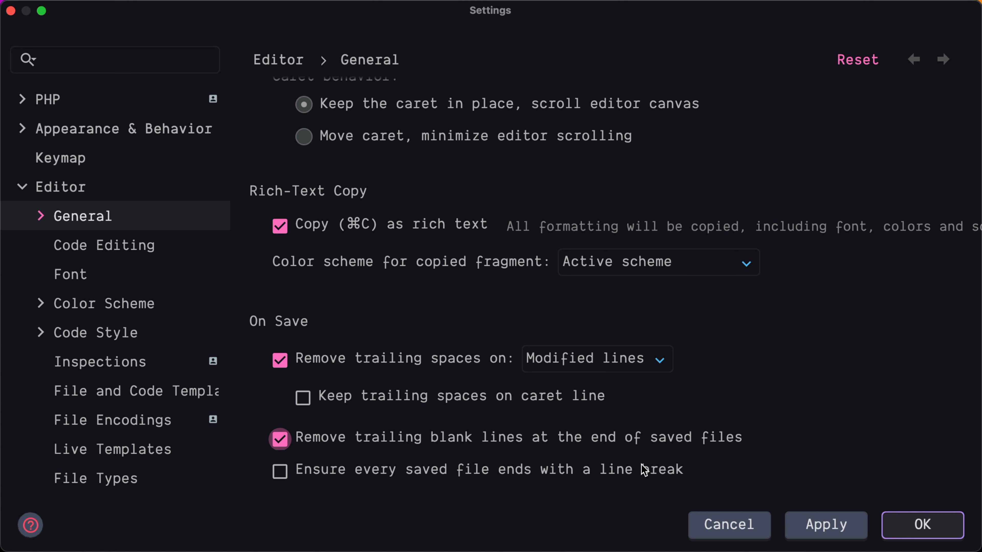
click(596, 470)
click(833, 535)
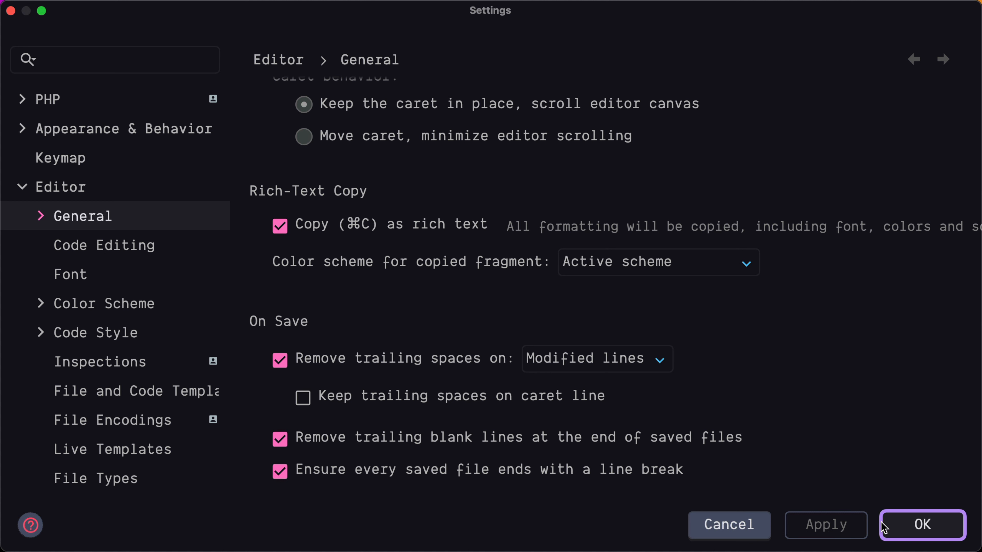
click(892, 524)
Step: Delete a couple of blank lines at the end of User.php, save the file and check its last line
click(265, 225)
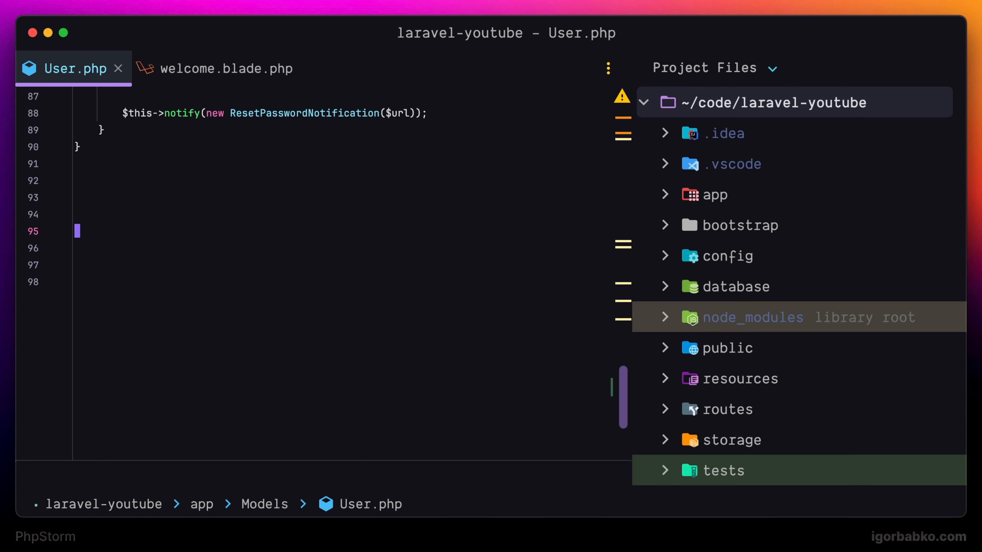
key(BackSpace)
key(BackSpace)
key(super+s)
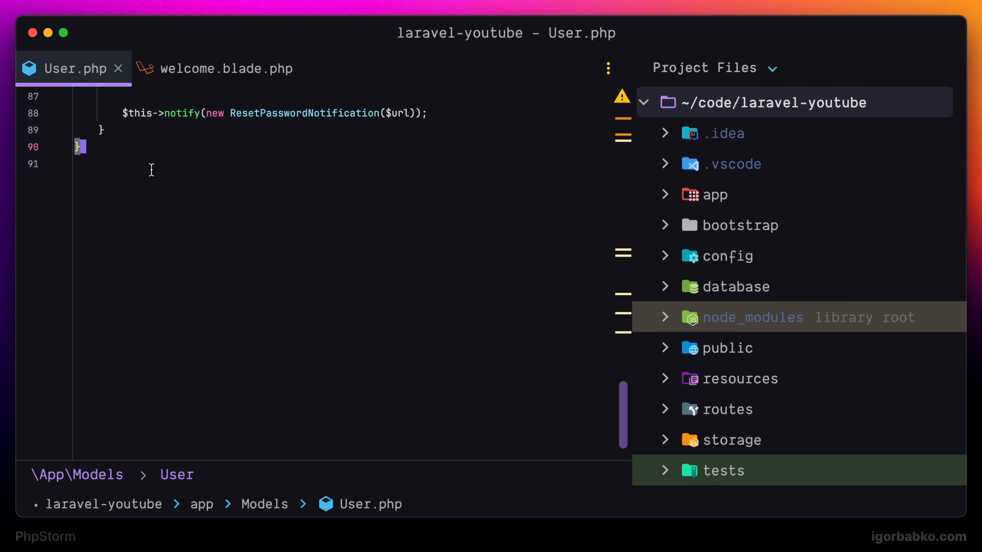
click(151, 169)
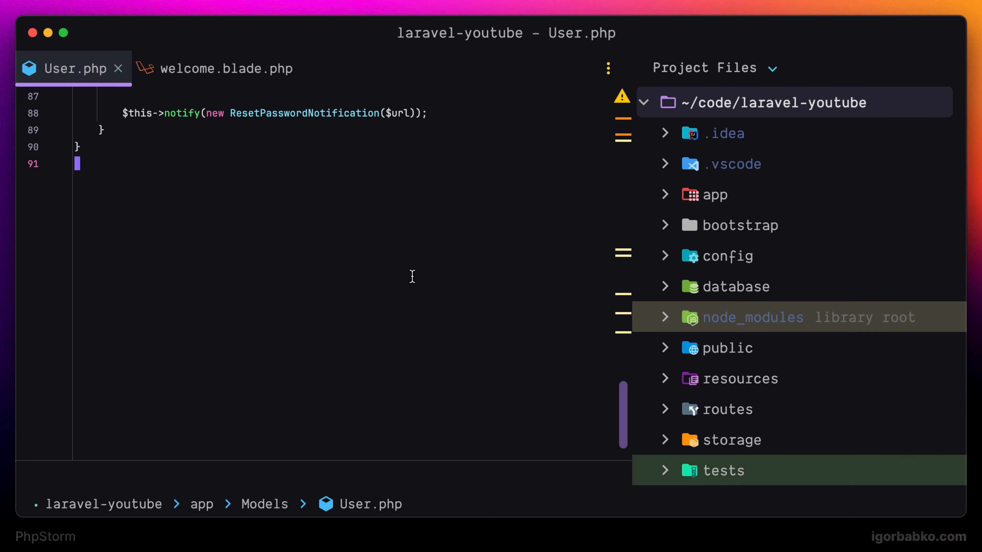
scroll(413, 277, up, 7)
key(super+shift+4)
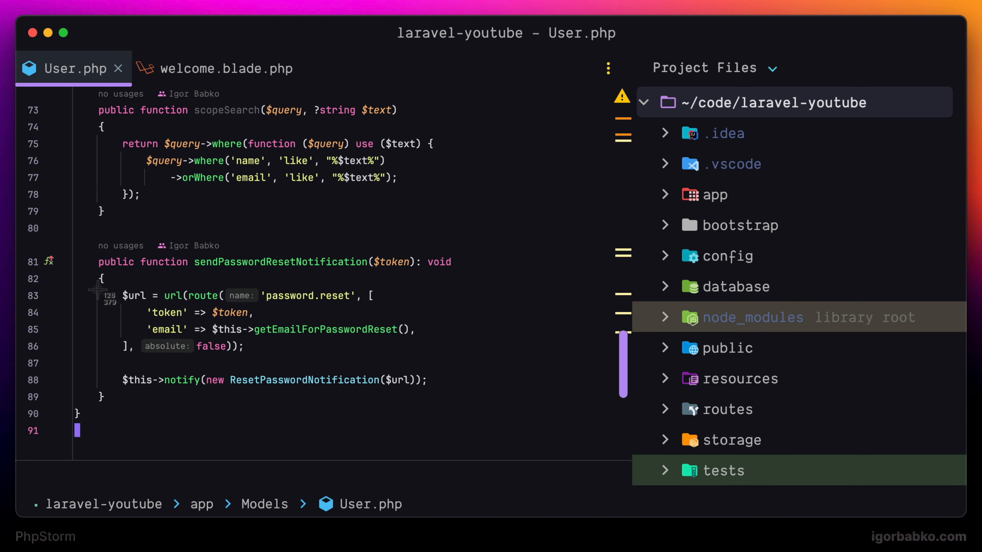
drag(87, 284, 113, 394)
key(Escape)
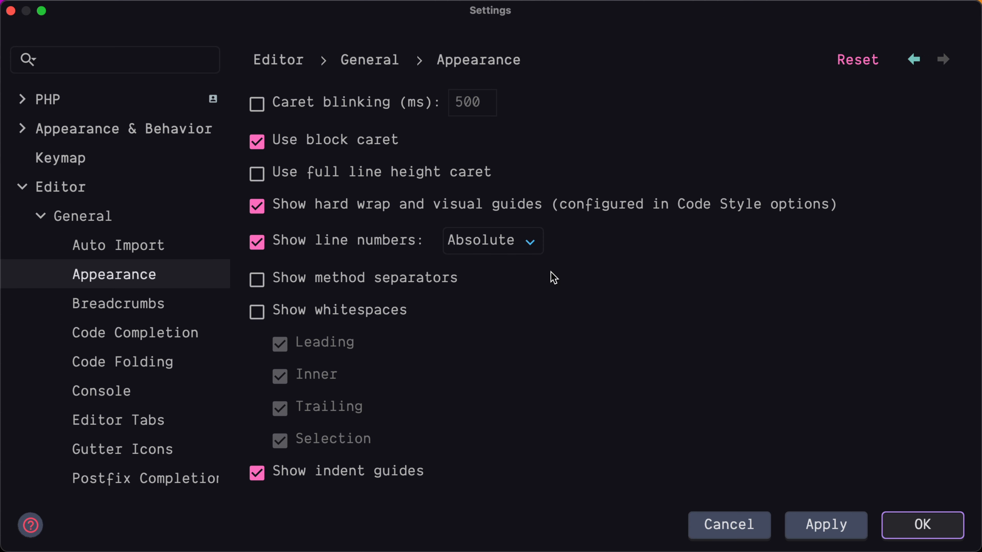
Step: Turn off Show indent guides in the editor's appearance settings and apply it
scroll(553, 277, down, 3)
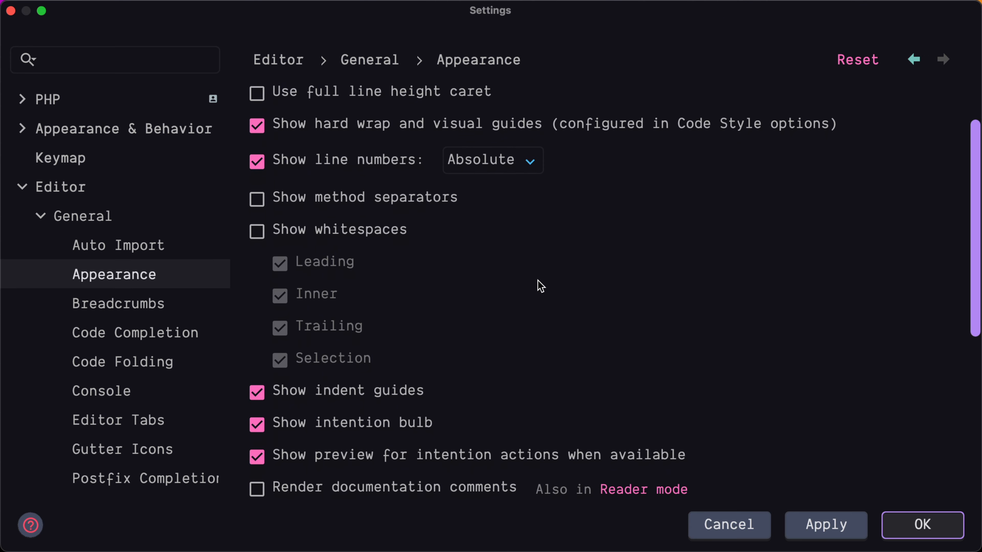
click(341, 390)
click(825, 525)
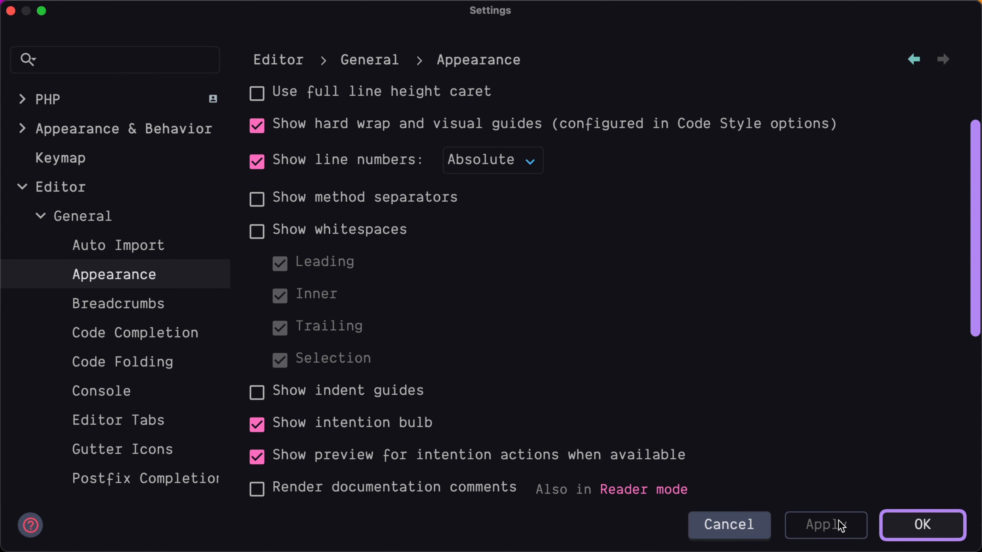
click(914, 525)
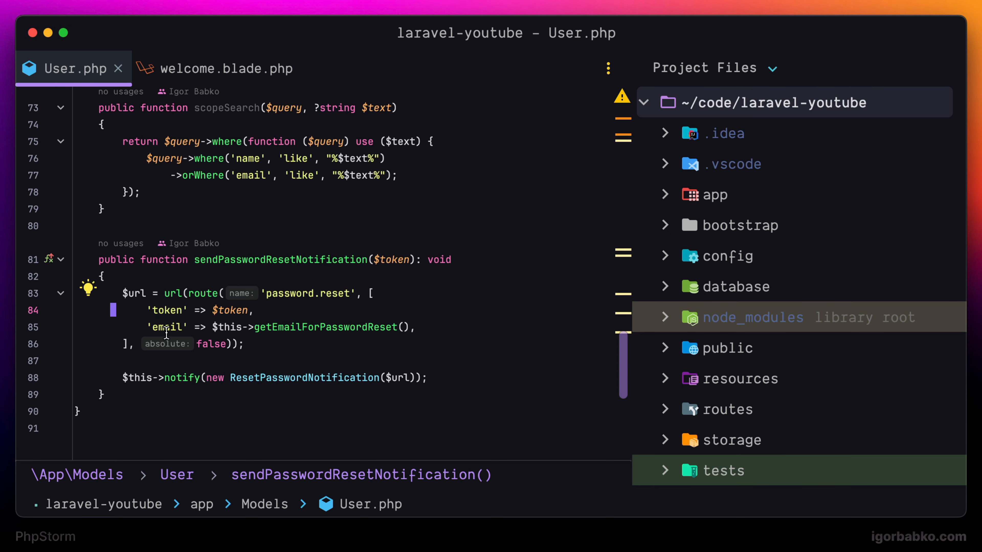
Step: View the intention actions offered for the sendPasswordResetNotification method, then dismiss them
click(294, 346)
click(174, 294)
click(279, 259)
click(90, 238)
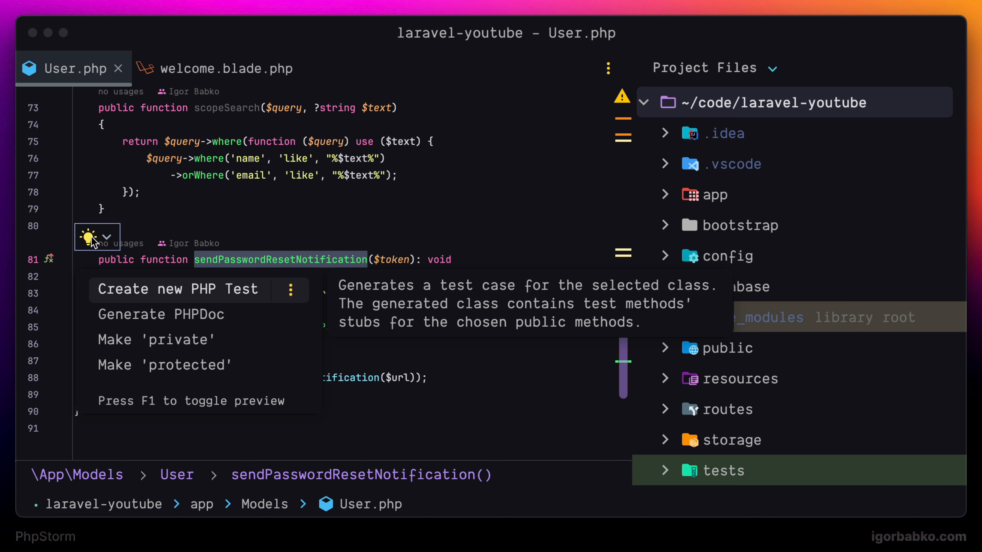
click(173, 215)
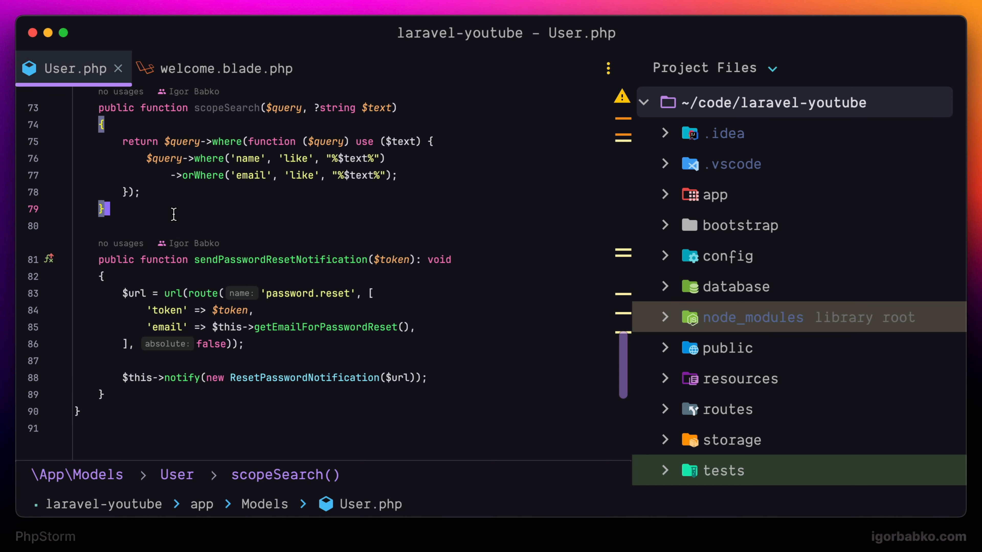
Step: Turn off Show intention bulb in the editor's appearance settings
key(super+comma)
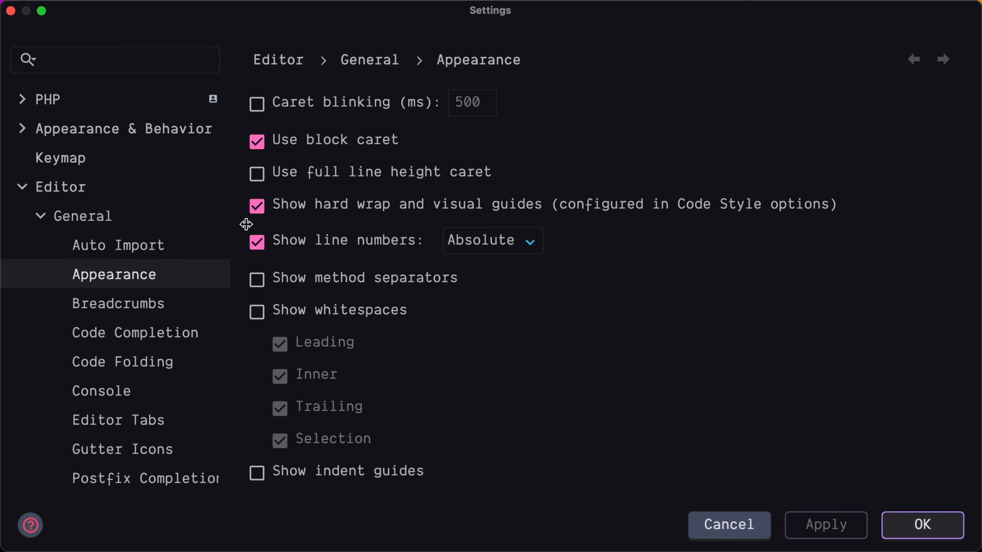
scroll(640, 334, down, 5)
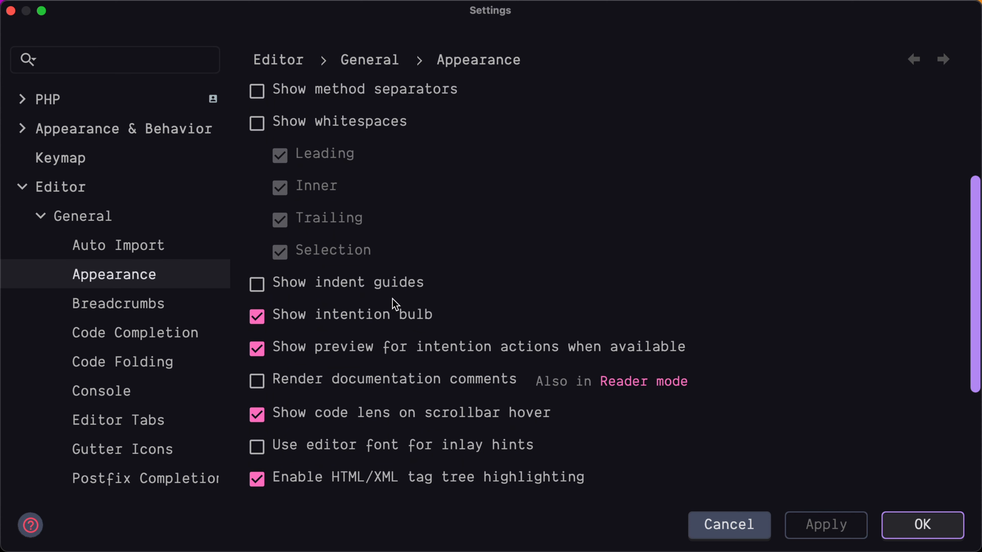
click(375, 315)
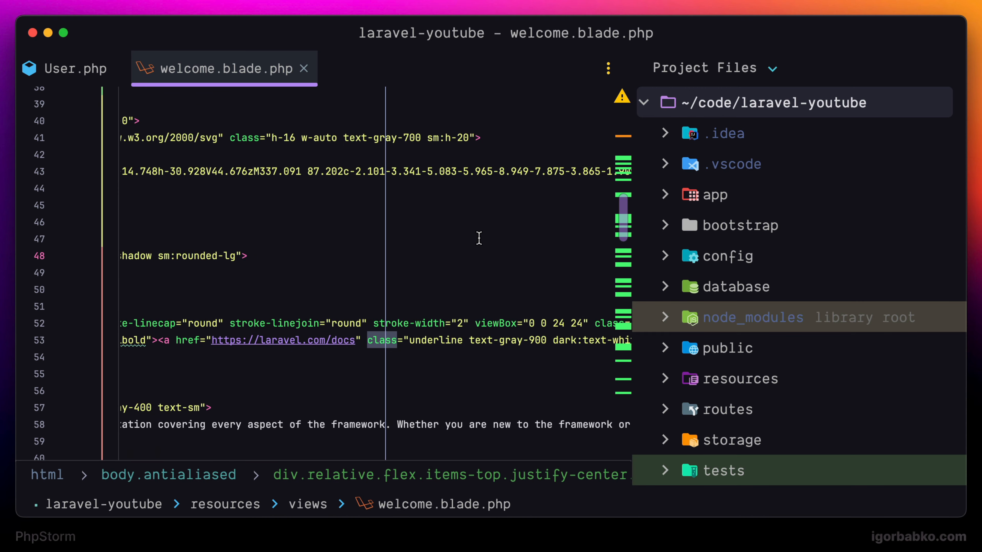
Step: Turn off Show hard wrap and visual guides in the editor's appearance settings, apply it and look across the long lines of welcome.blade.php
key(super+comma)
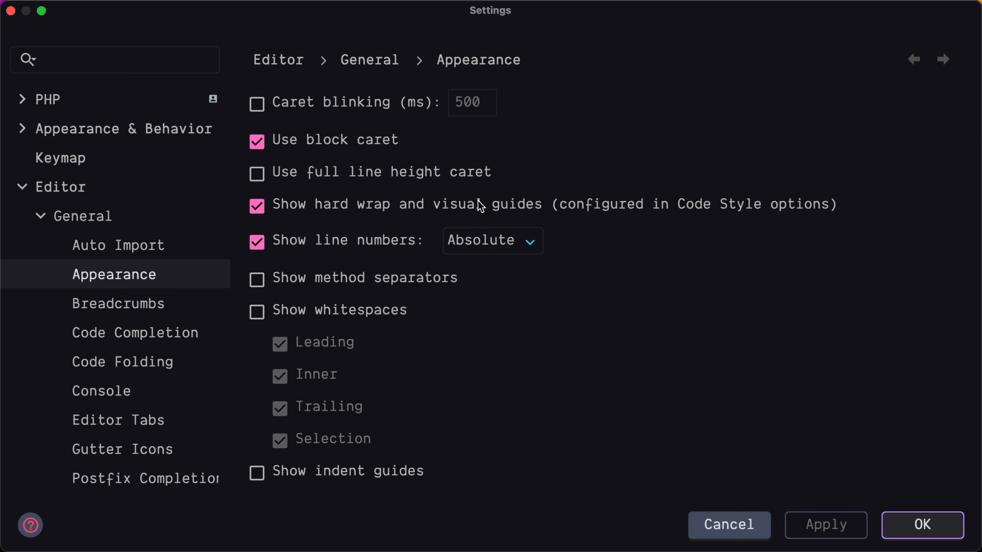
click(258, 207)
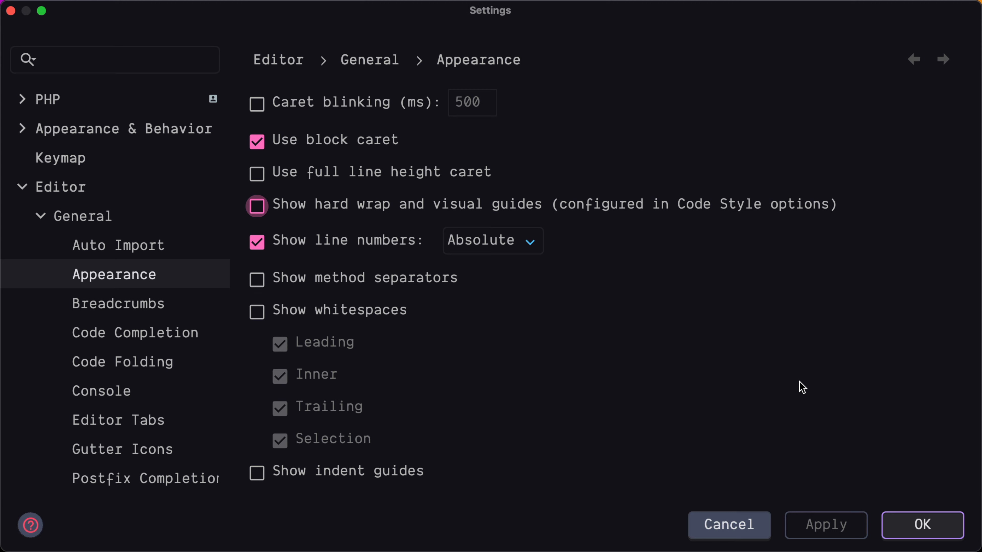
click(840, 525)
click(920, 525)
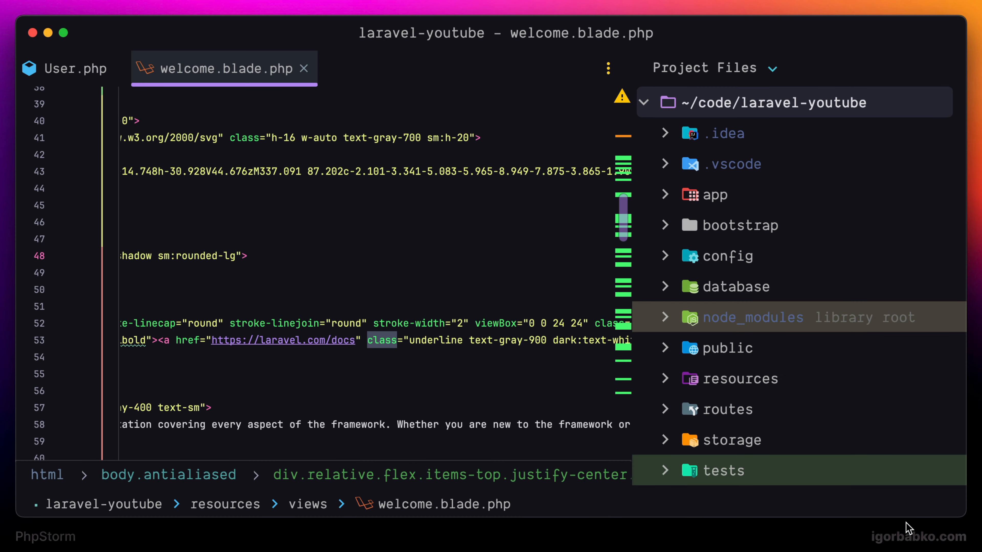
scroll(397, 244, right, 15)
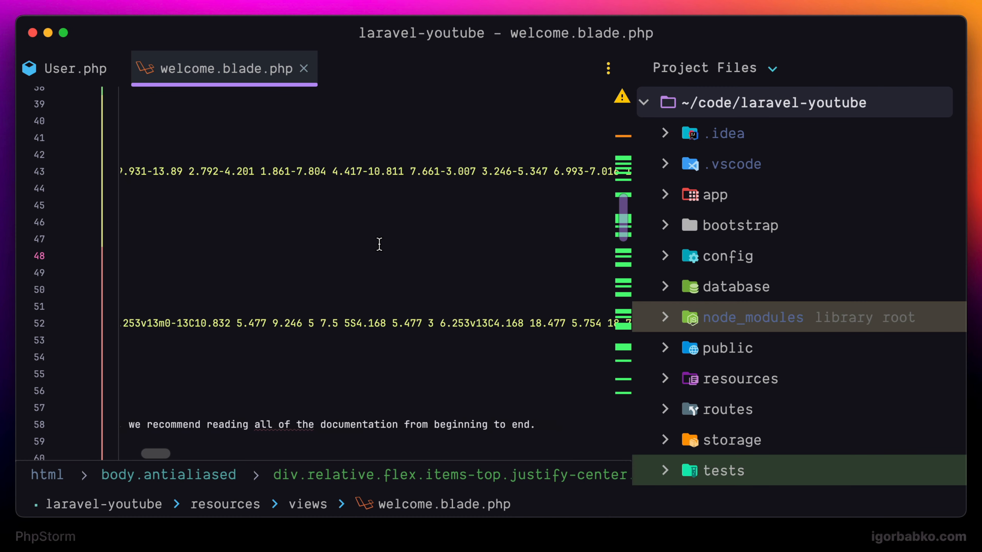
scroll(379, 243, left, 15)
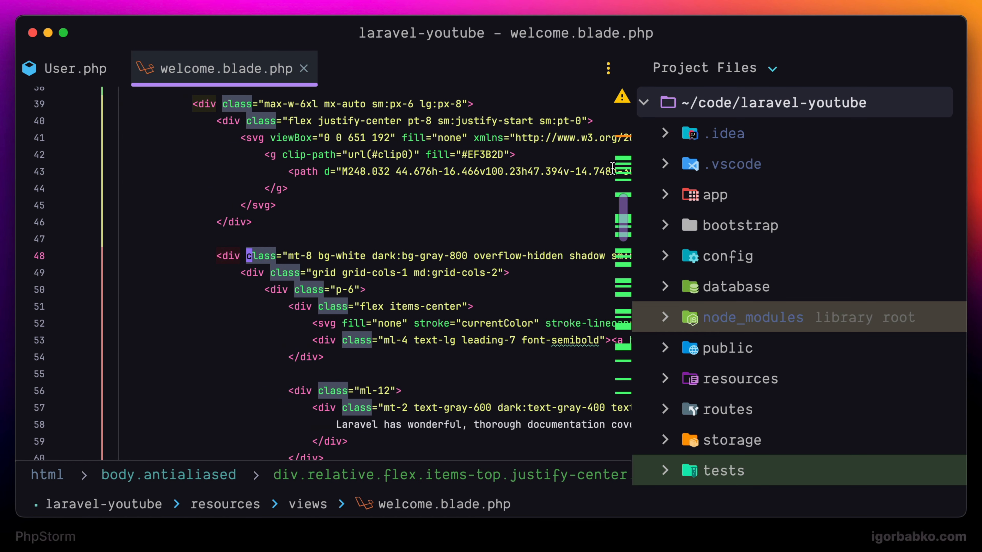
Step: Turn off Show code lens on scrollbar hover in the editor's appearance settings and apply it
mouse_move(625, 166)
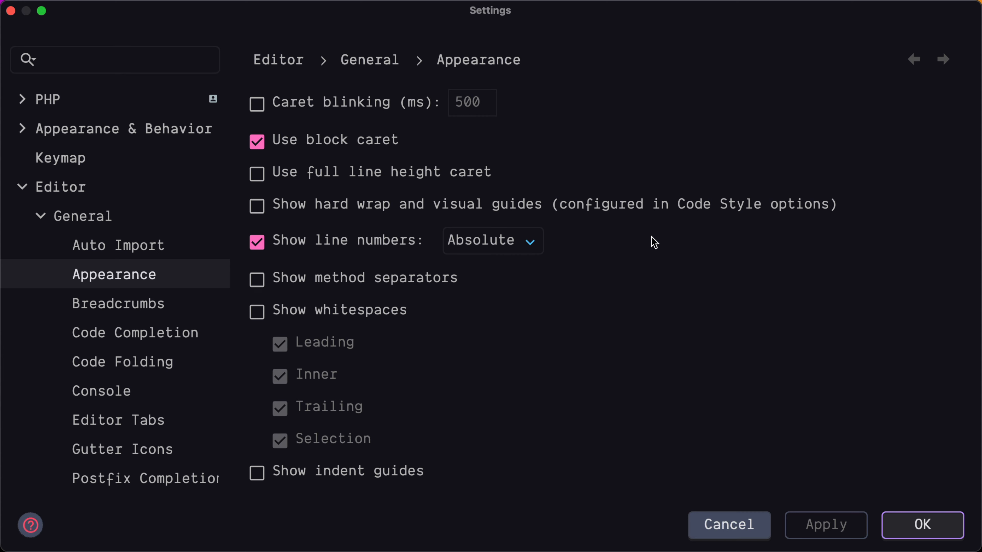
scroll(654, 242, down, 10)
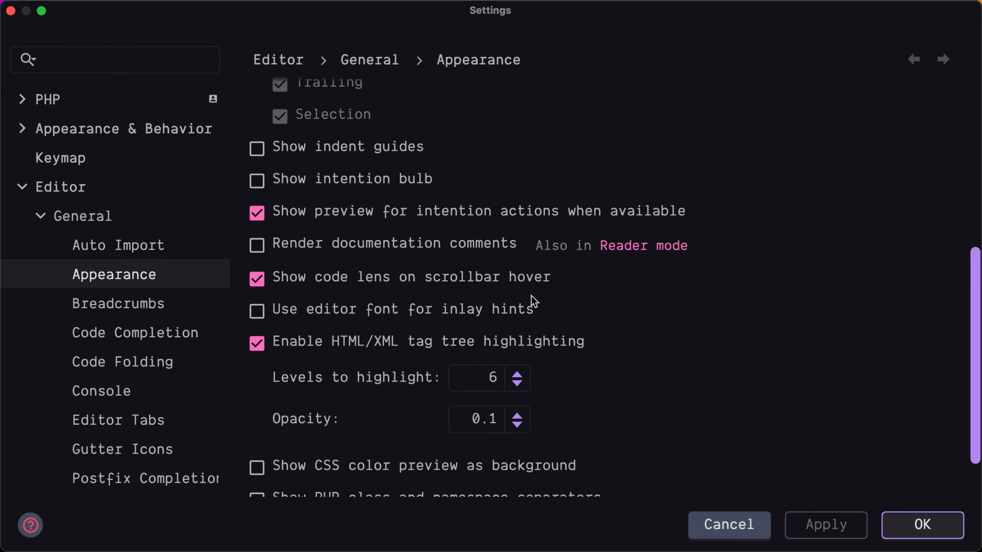
click(452, 280)
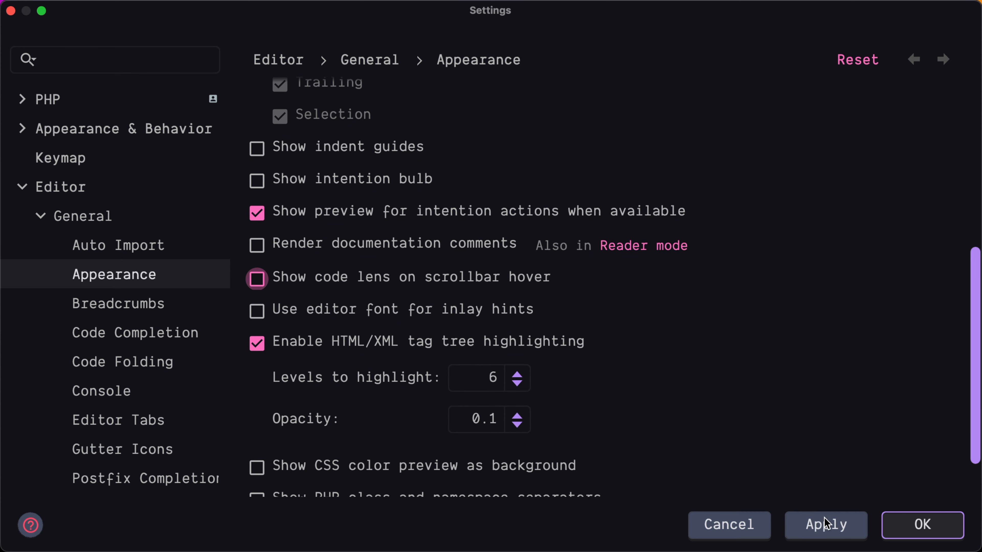
click(825, 525)
click(922, 527)
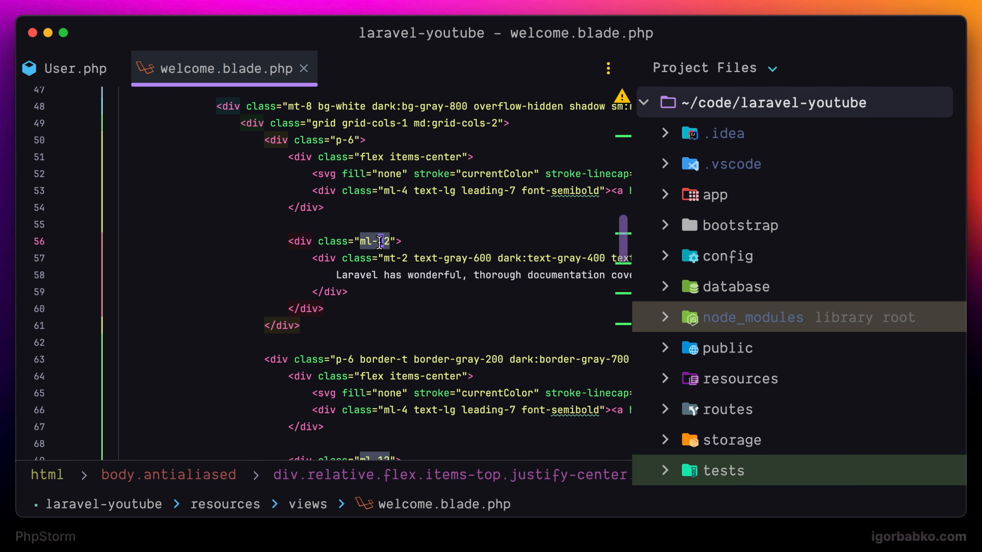
Step: Turn off HTML/XML tag tree highlighting in the editor's appearance settings, apply it and check the ml-12 div in welcome.blade.php
key(super+shift+4)
drag(283, 228, 331, 319)
click(307, 342)
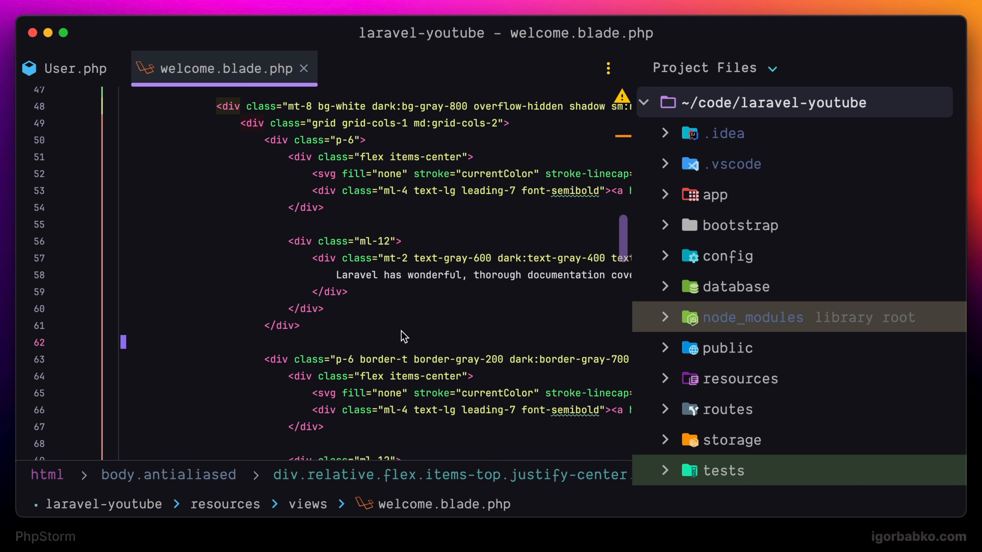
key(super+comma)
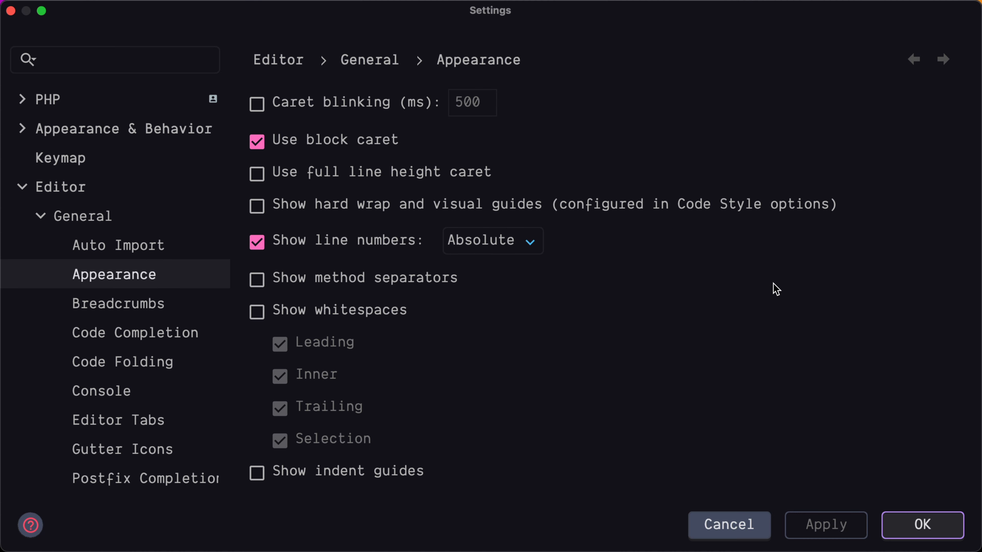
scroll(773, 283, down, 10)
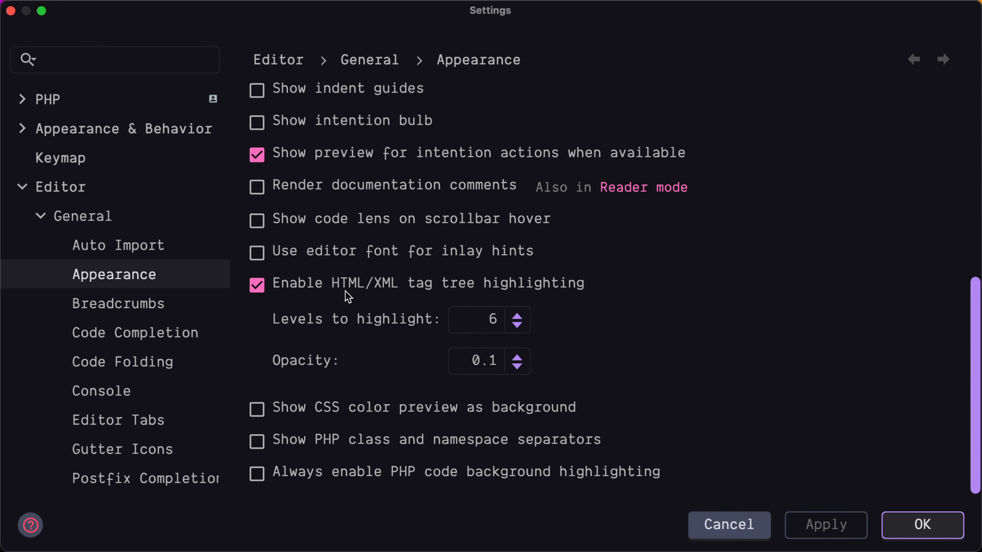
click(348, 297)
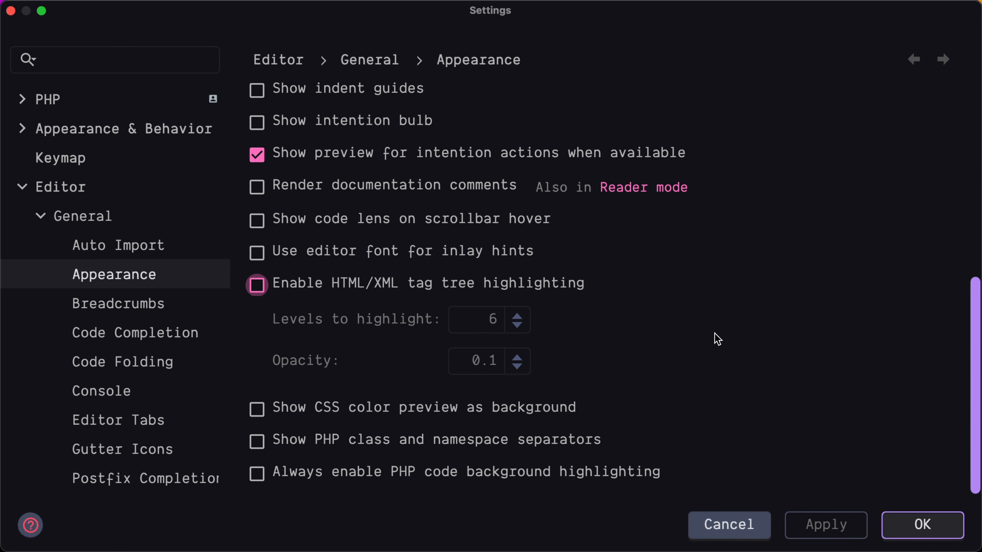
click(853, 526)
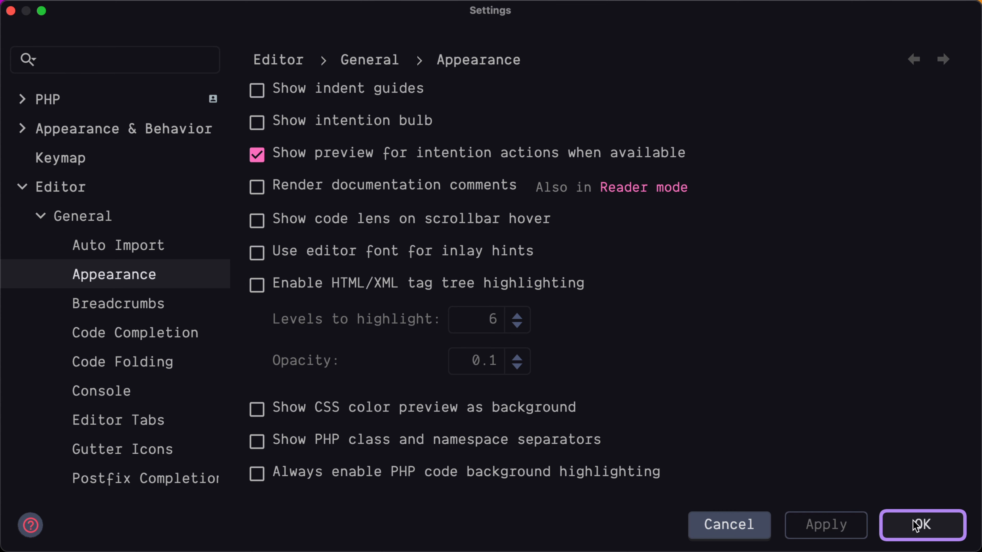
click(900, 525)
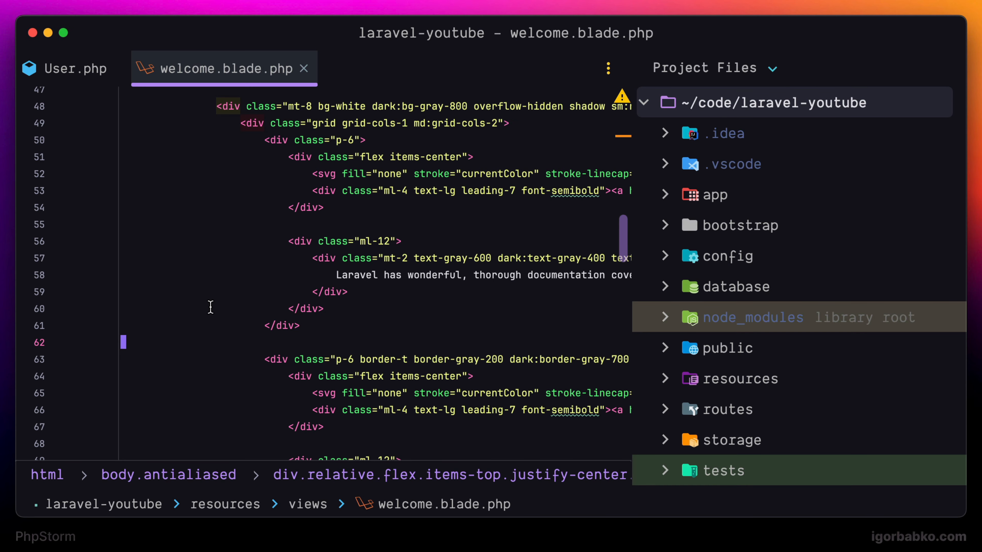
click(366, 242)
Step: Switch to User.php, turn off Show breadcrumbs in the general editor settings and apply it
click(75, 68)
key(super+shift+4)
drag(24, 459, 518, 488)
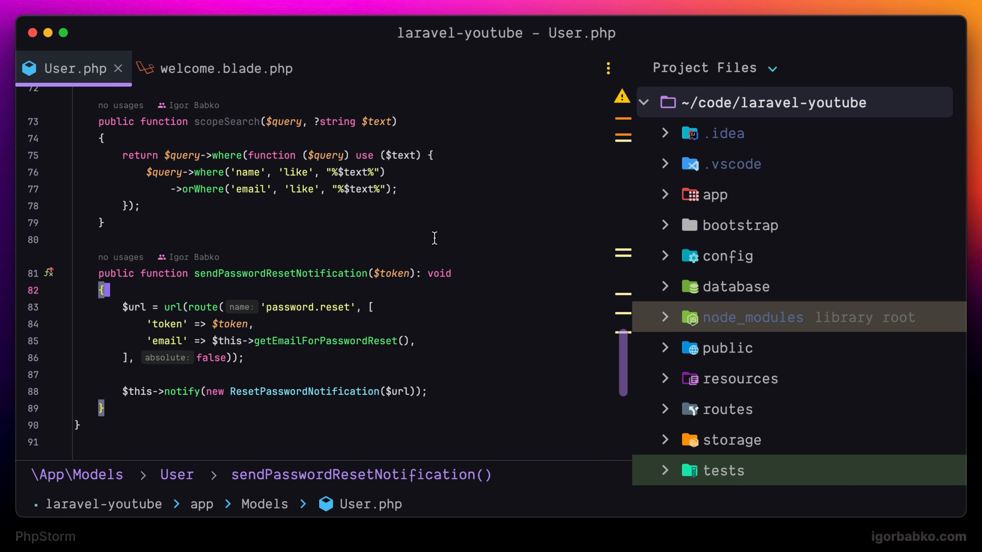
key(super+comma)
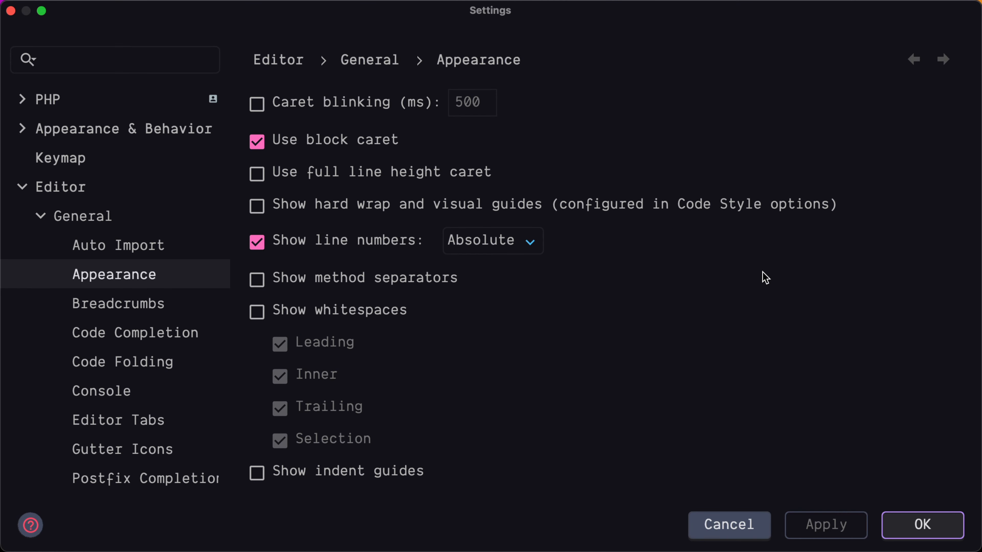
click(107, 306)
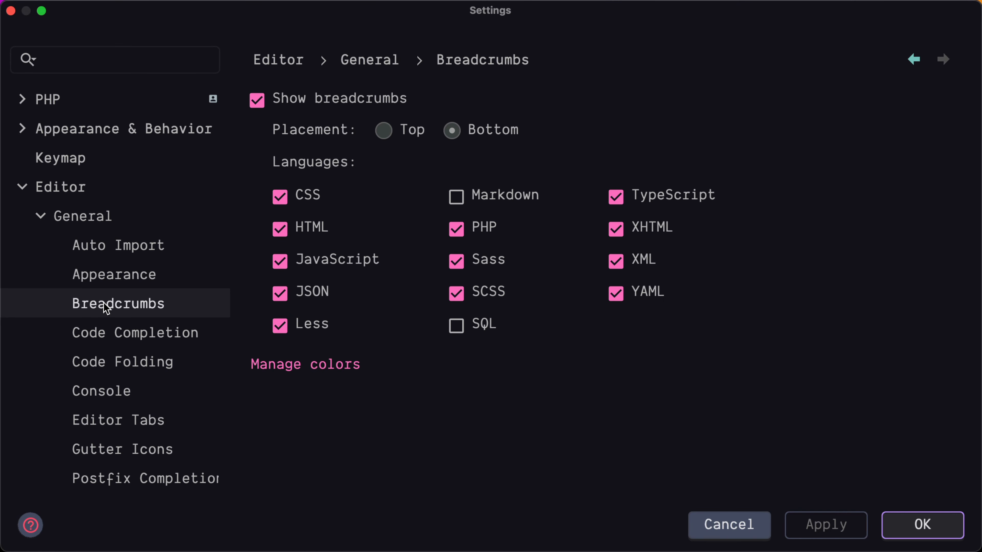
click(291, 105)
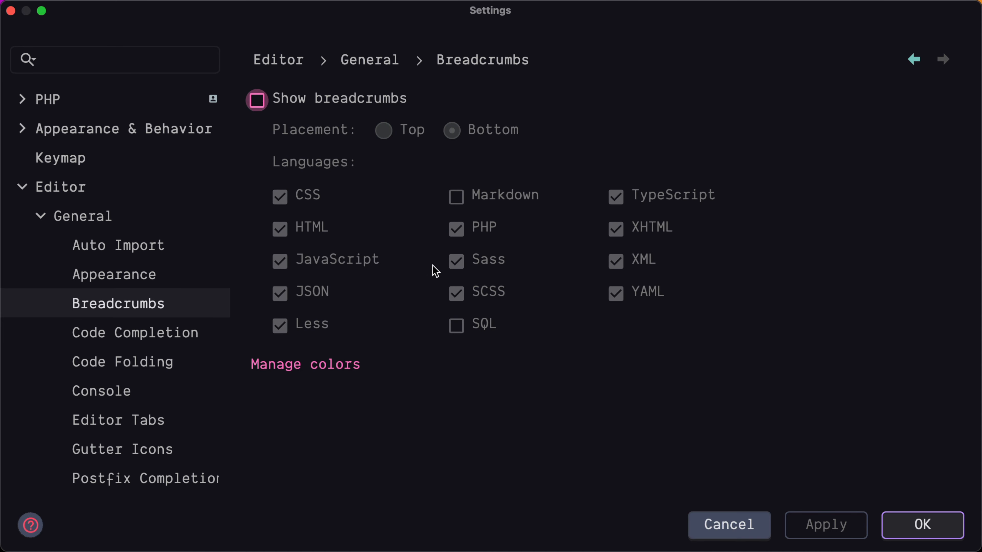
click(817, 524)
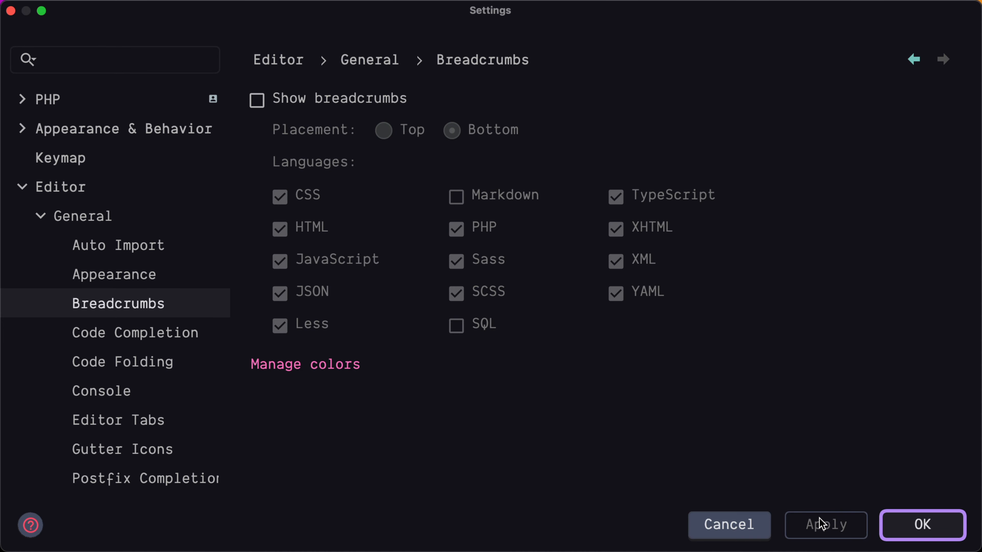
click(908, 526)
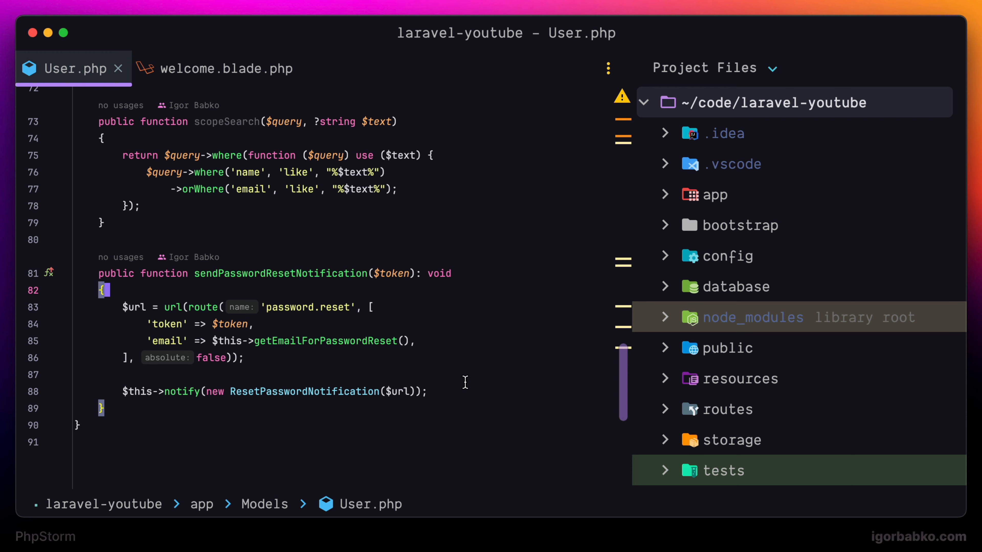
Step: Add two blank lines at the start of the sendPasswordResetNotification body in User.php and return to the first one
scroll(465, 382, up, 5)
scroll(464, 382, down, 4)
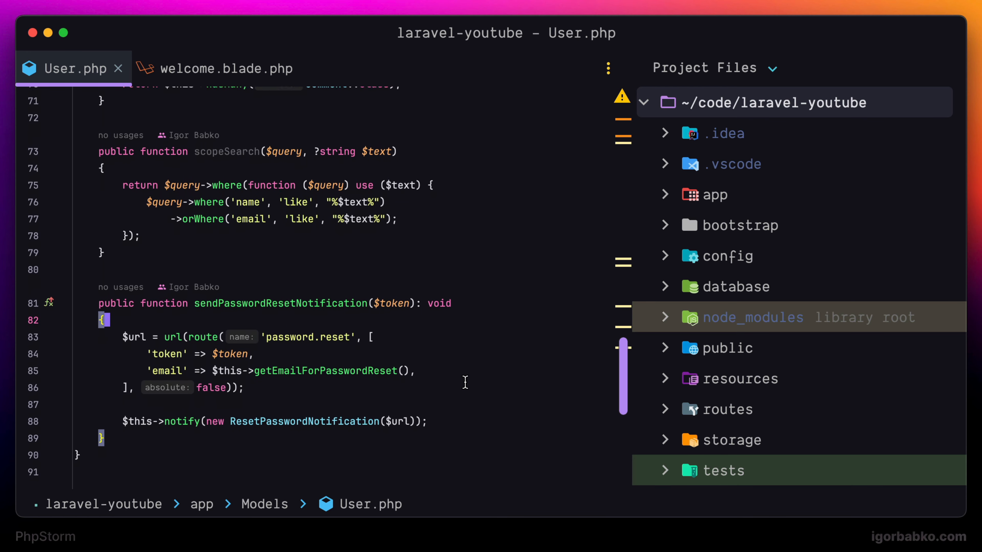
scroll(465, 382, down, 1)
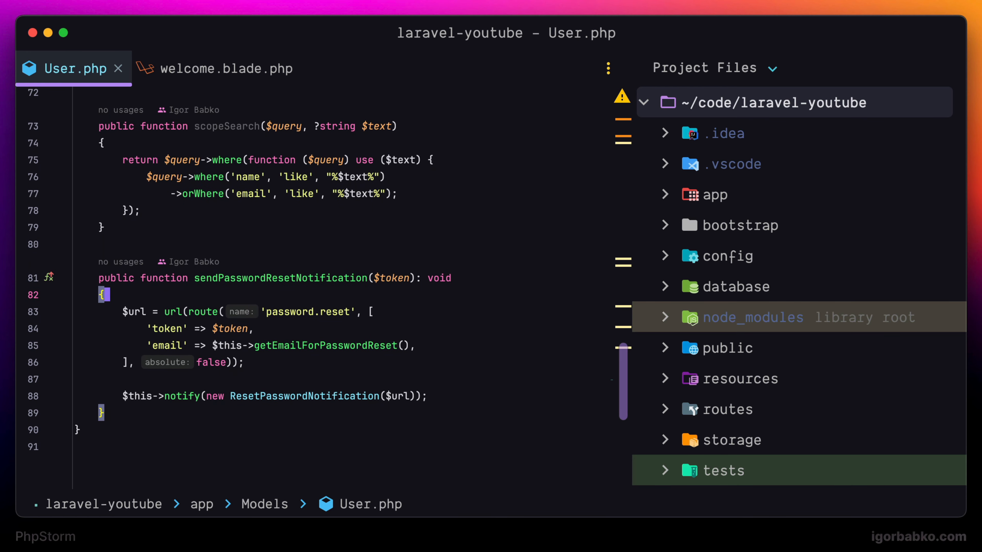
key(Return)
key(Return)
key(Up)
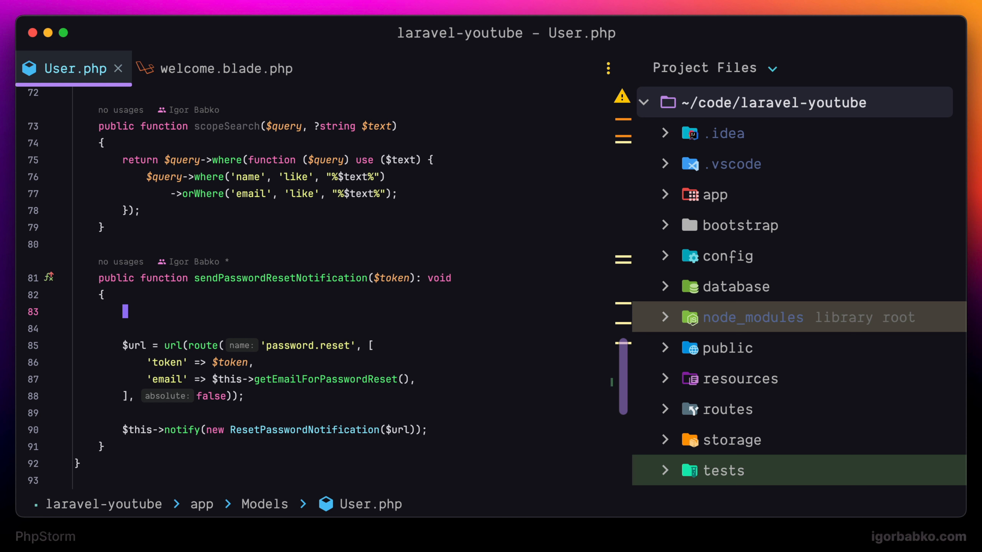
Step: Enter $this-> on line 83 to view the automatic completion suggestions, then dismiss them and delete the text
text($)
key(Return)
text(->)
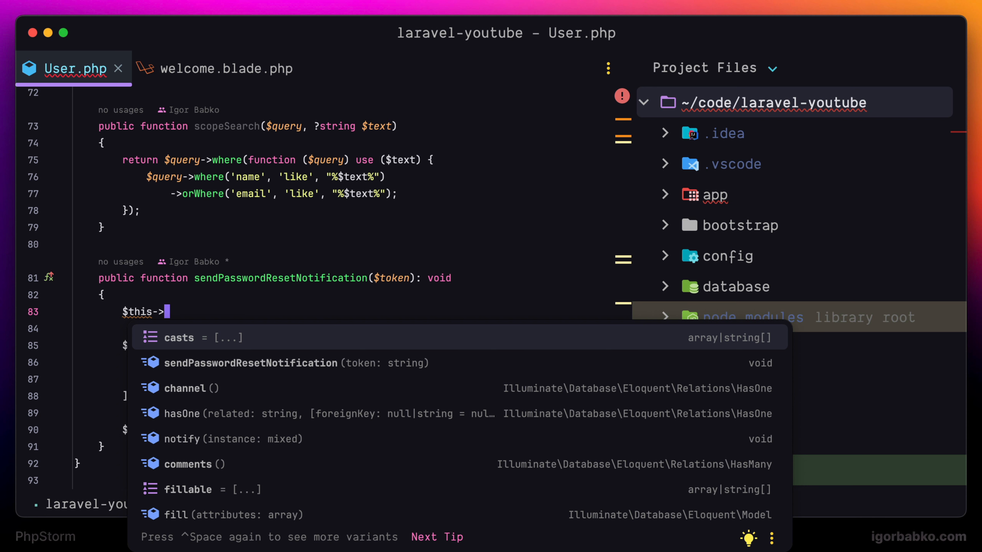
key(Escape)
key(BackSpace)
key(BackSpace)
key(BackSpace)
key(BackSpace)
key(BackSpace)
key(BackSpace)
key(BackSpace)
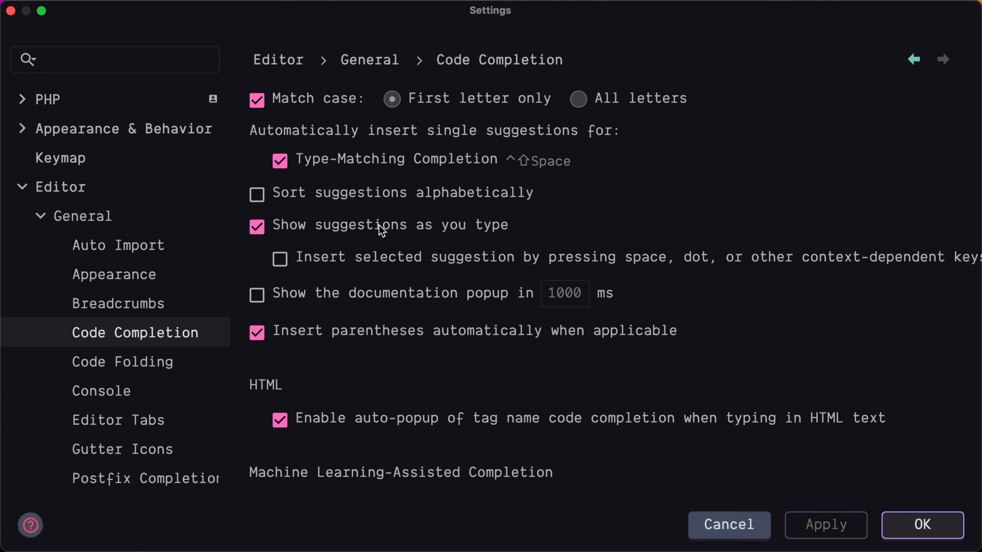
Step: Turn off Show suggestions as you type in the code completion settings and apply it
click(380, 226)
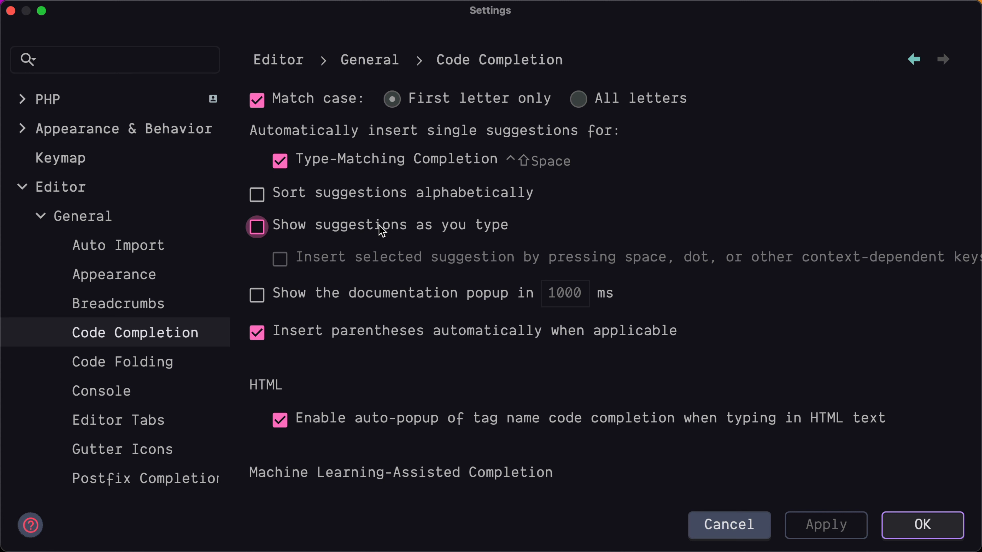
click(838, 525)
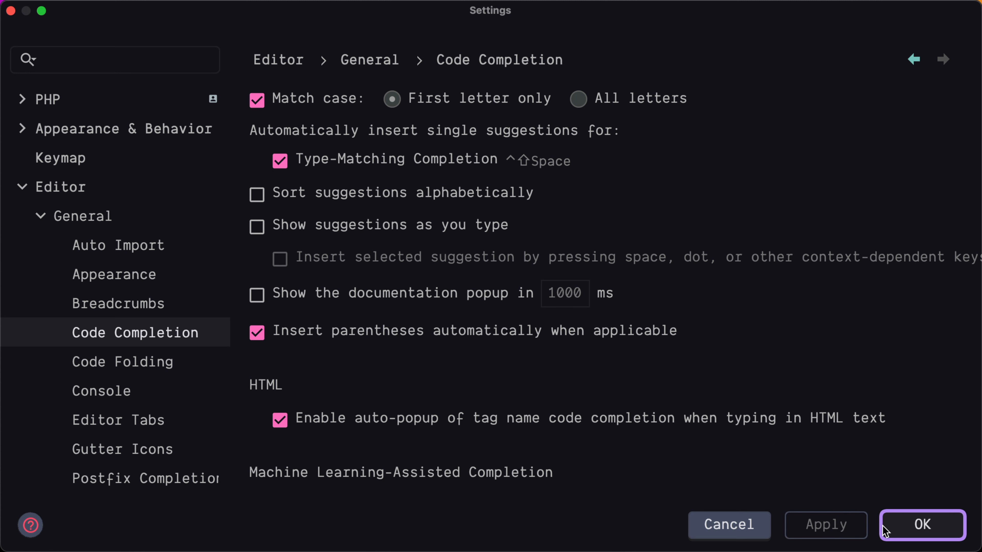
click(909, 526)
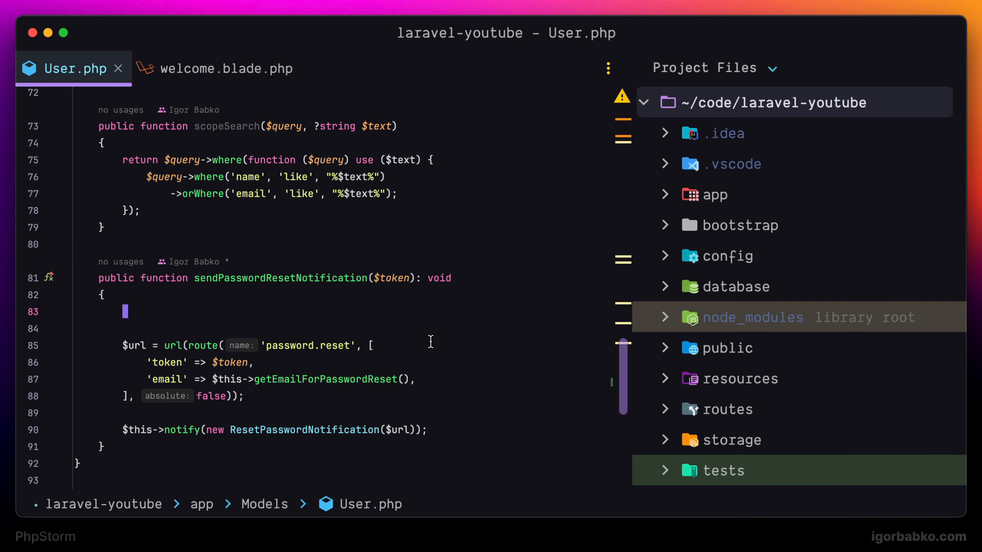
Step: Enter $this-> on line 83 again to test completion with automatic suggestions disabled, then delete the text
text($this->)
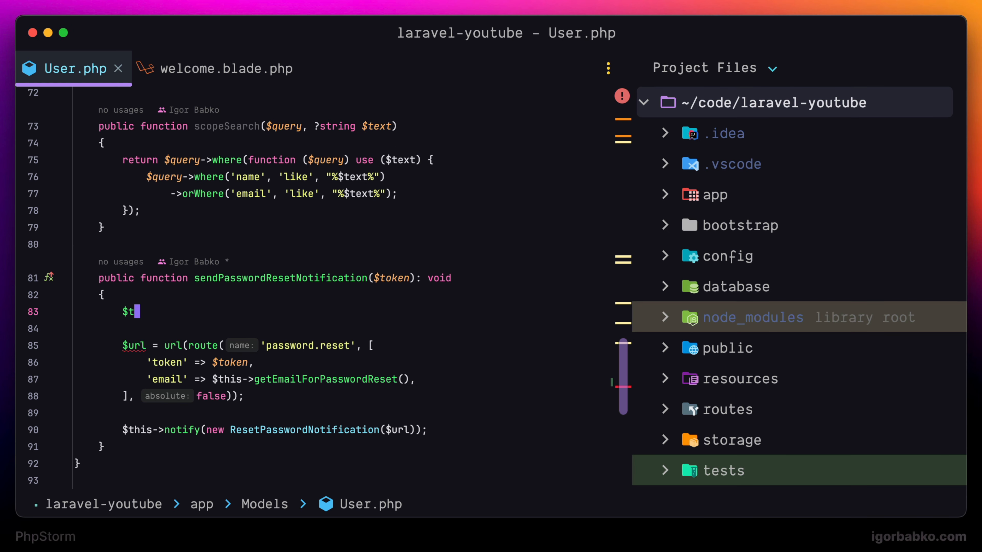
key(BackSpace)
key(BackSpace)
key(BackSpace)
key(BackSpace)
key(BackSpace)
key(BackSpace)
key(BackSpace)
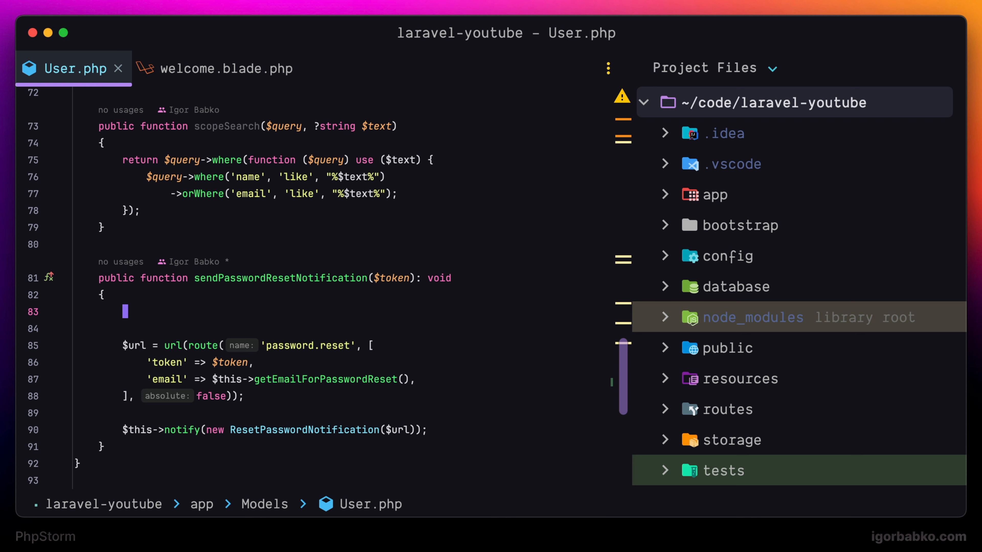
Step: Enter url( on line 83 to view its parameter info, and turn off Show the parameter info popup in the code completion settings
text(url()
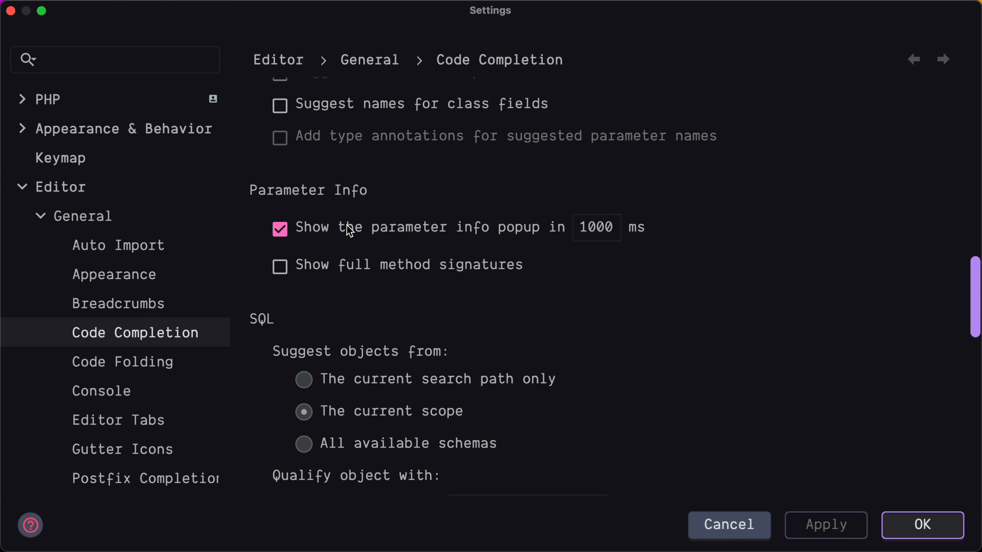
click(349, 228)
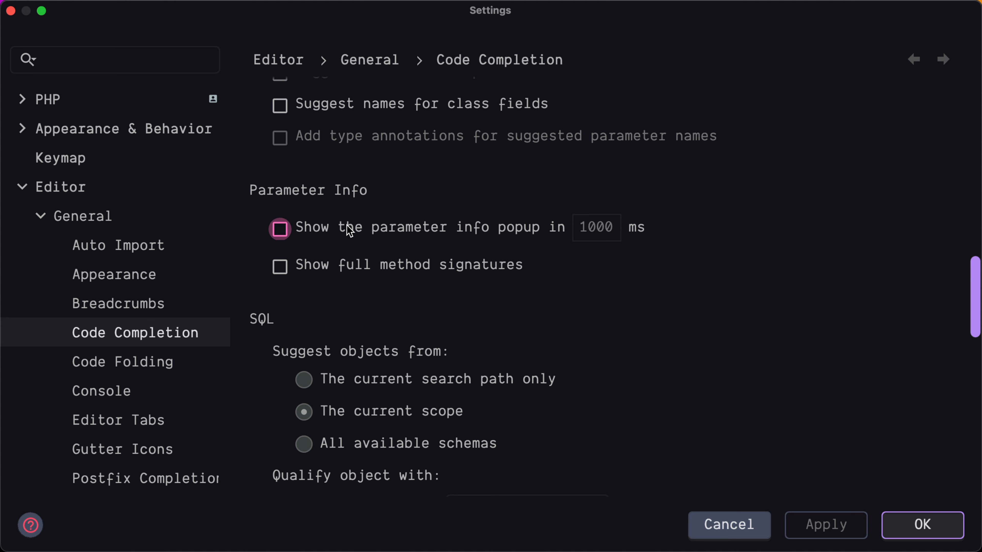
click(856, 525)
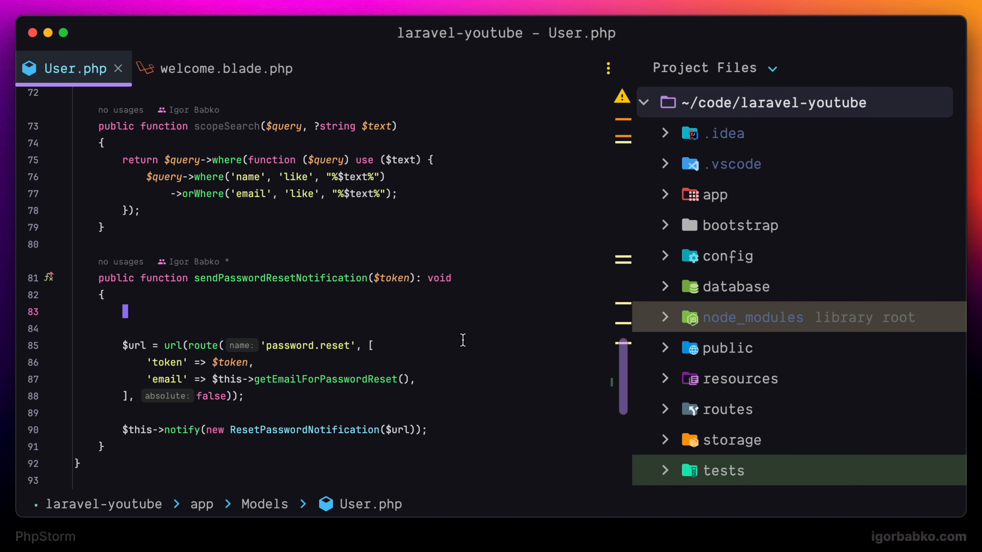
Step: Enter url on line 83 to test the popup setting, and undo both that text and the two added blank lines
text(url)
key(super+z)
key(super+z)
key(super+shift+4)
drag(216, 296, 263, 322)
key(Escape)
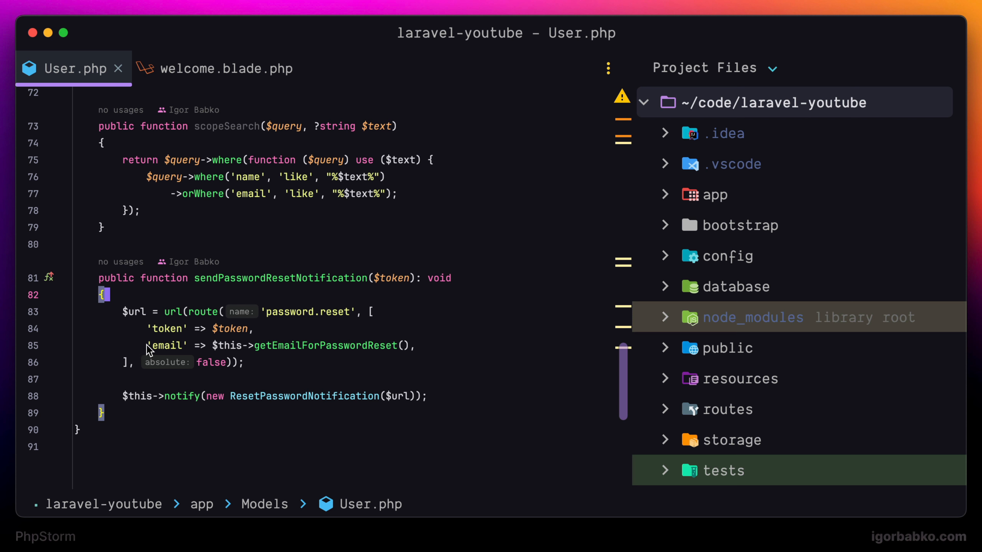
drag(135, 350, 212, 370)
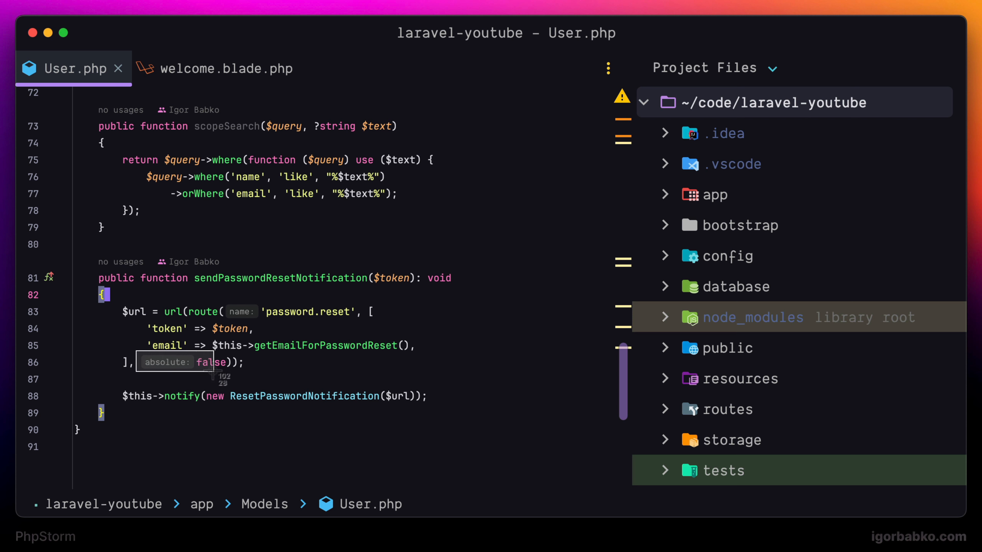
key(Escape)
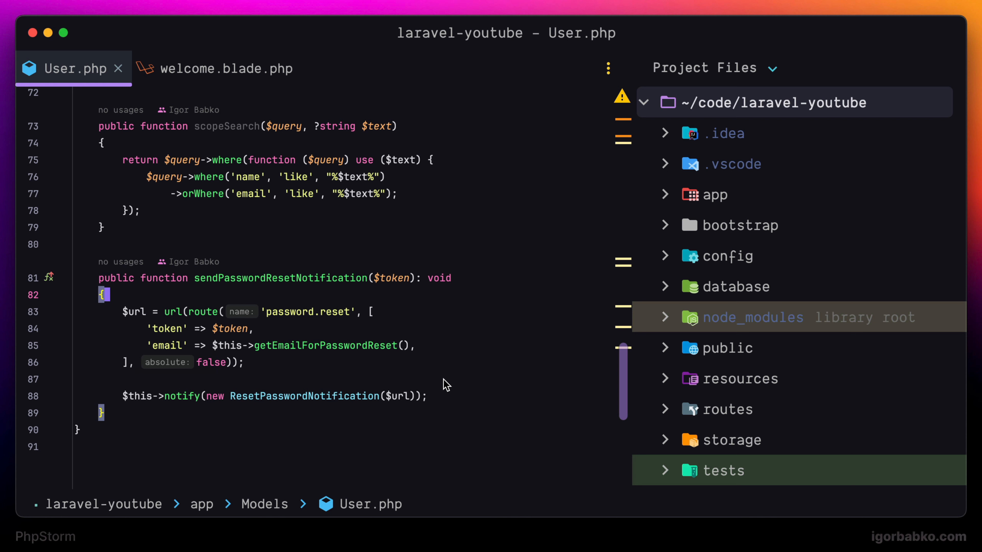
Step: Turn off all inlay hints: Code vision, Parameter names, Types, Values, Method chains and Other
key(super+comma)
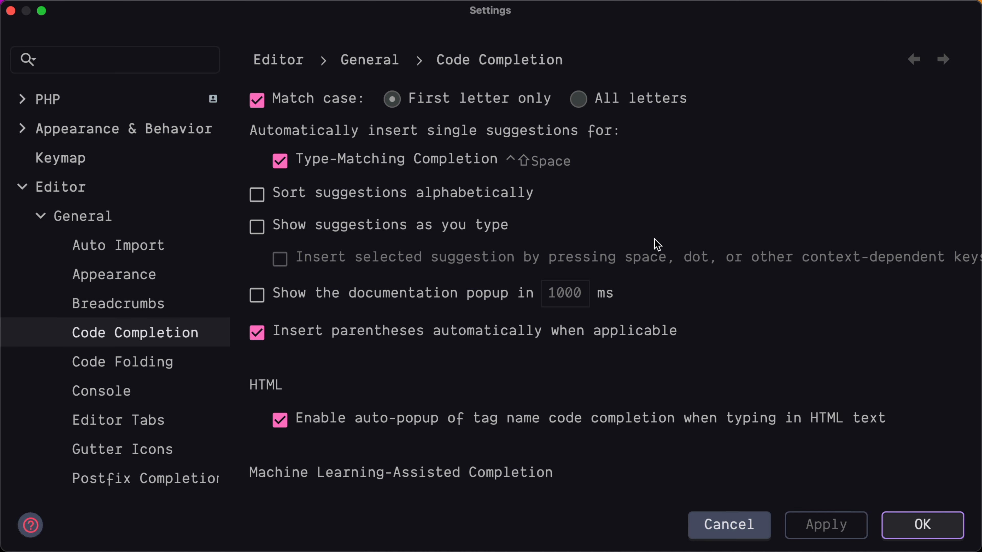
click(42, 217)
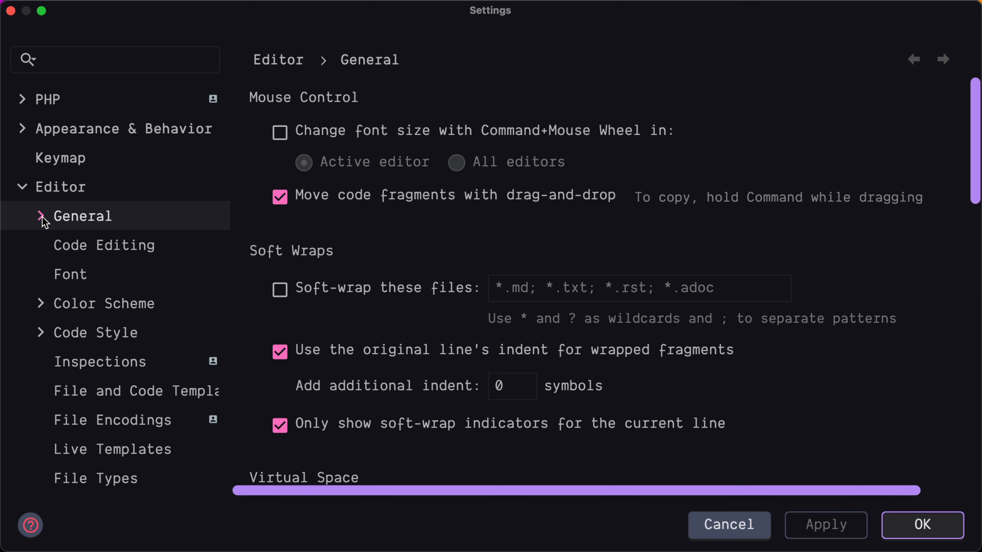
scroll(84, 267, down, 5)
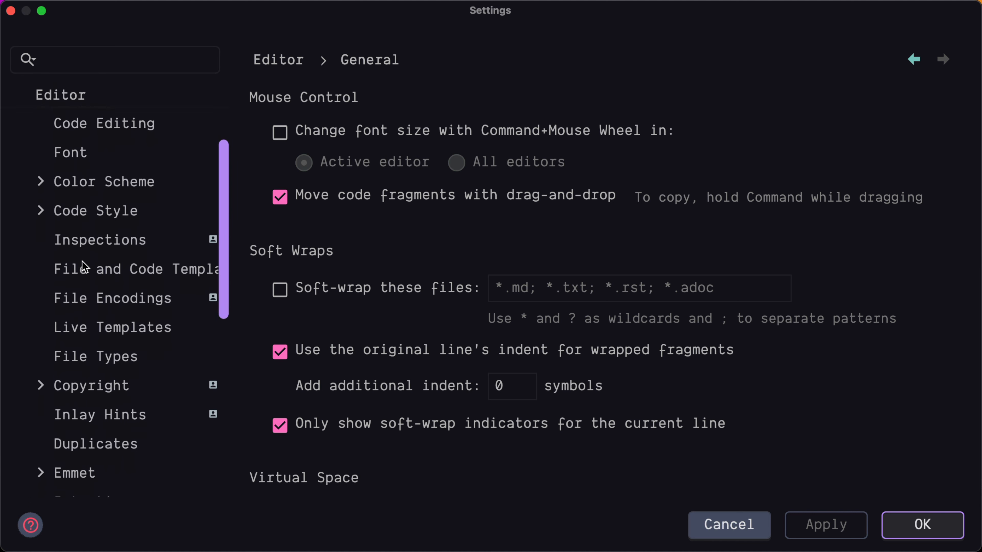
scroll(85, 267, down, 3)
click(112, 325)
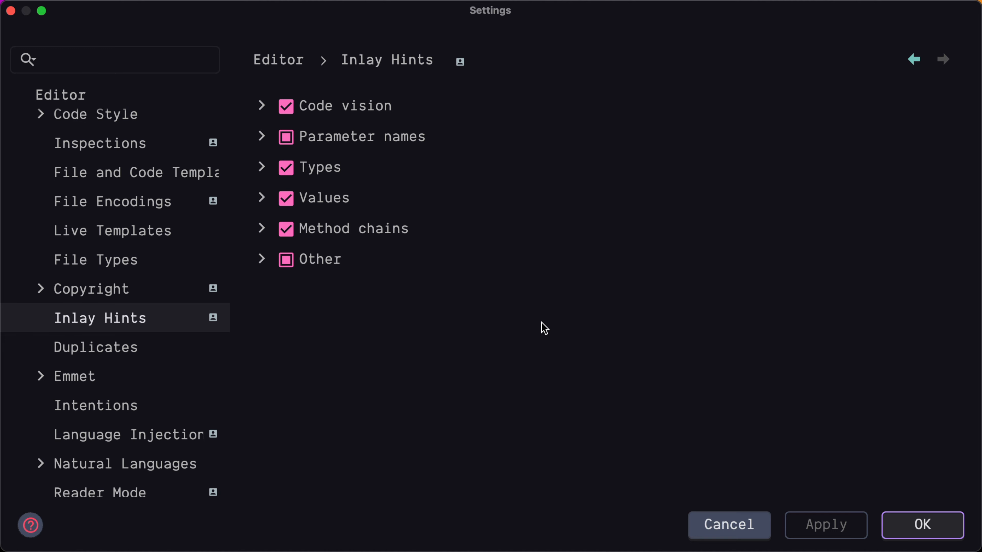
click(289, 108)
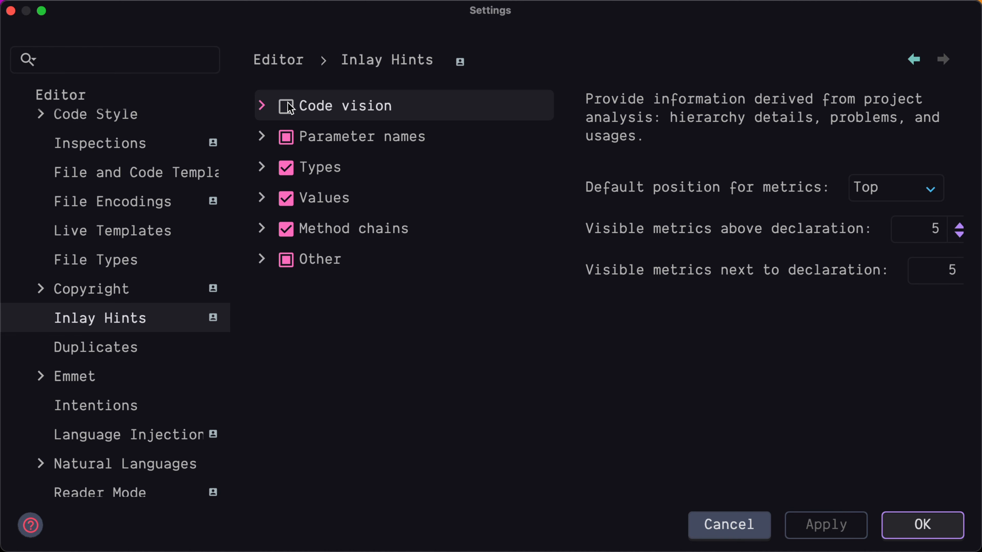
click(287, 137)
click(286, 168)
click(286, 199)
click(287, 229)
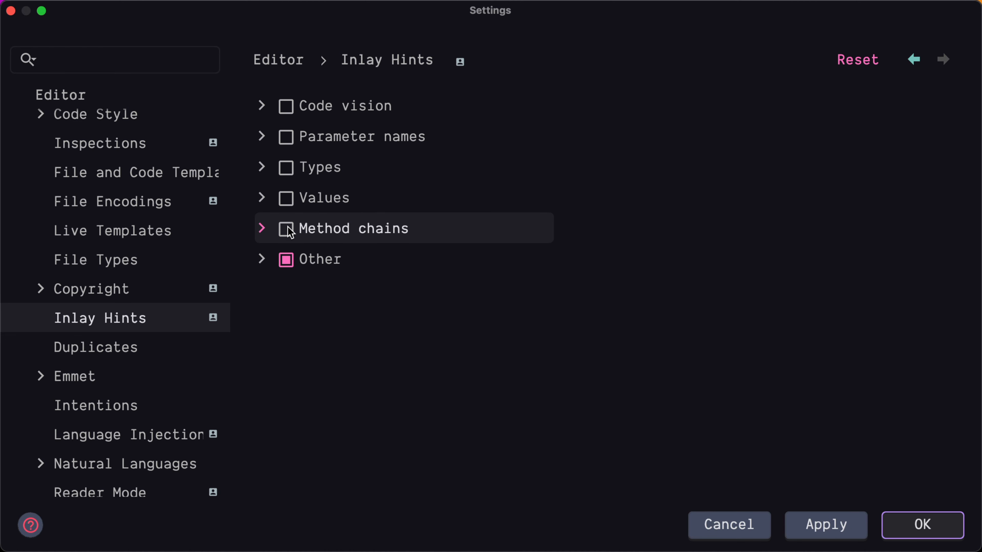
click(286, 259)
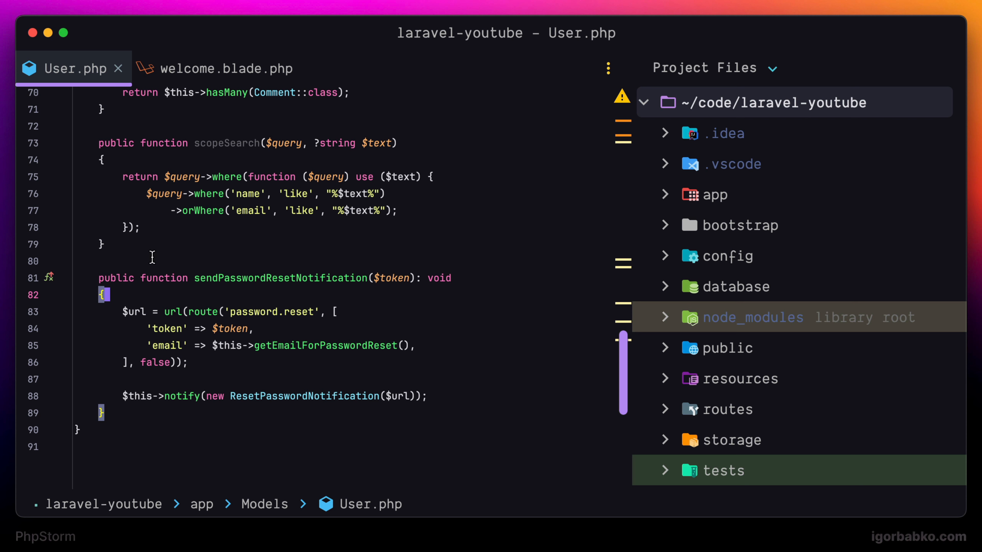
Step: Turn off Matched brace highlighting in the code editing settings, apply it, and check it on the function braces in User.php
click(148, 246)
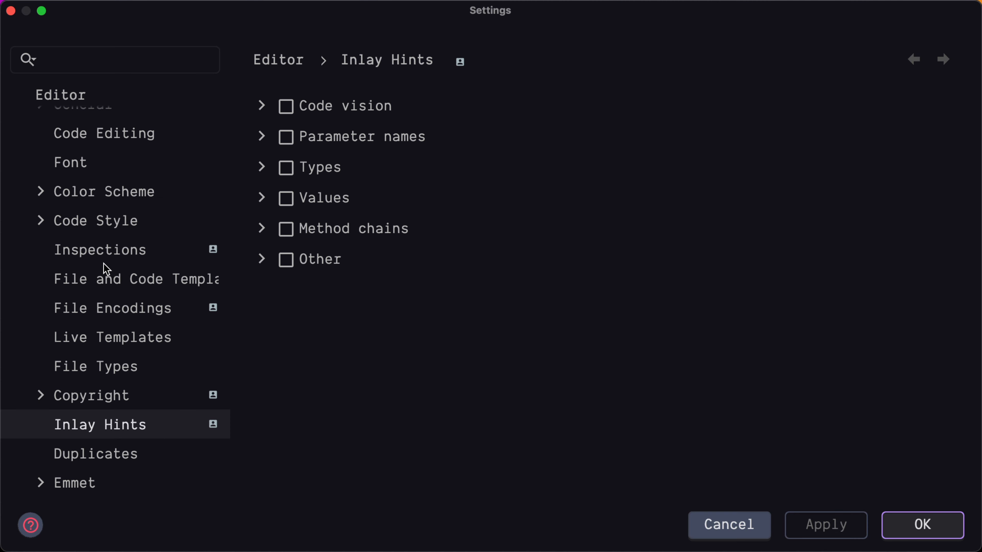
scroll(104, 268, up, 3)
click(110, 249)
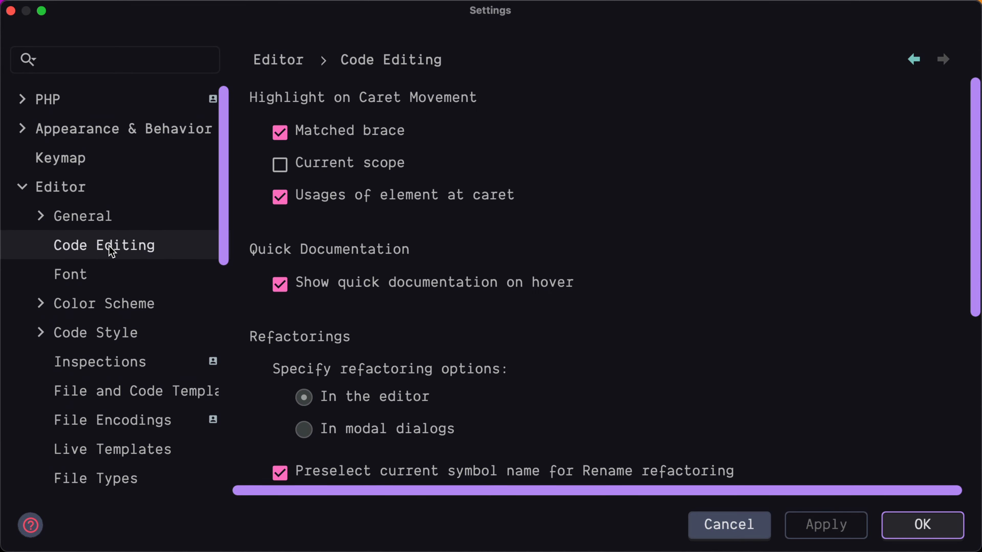
click(336, 133)
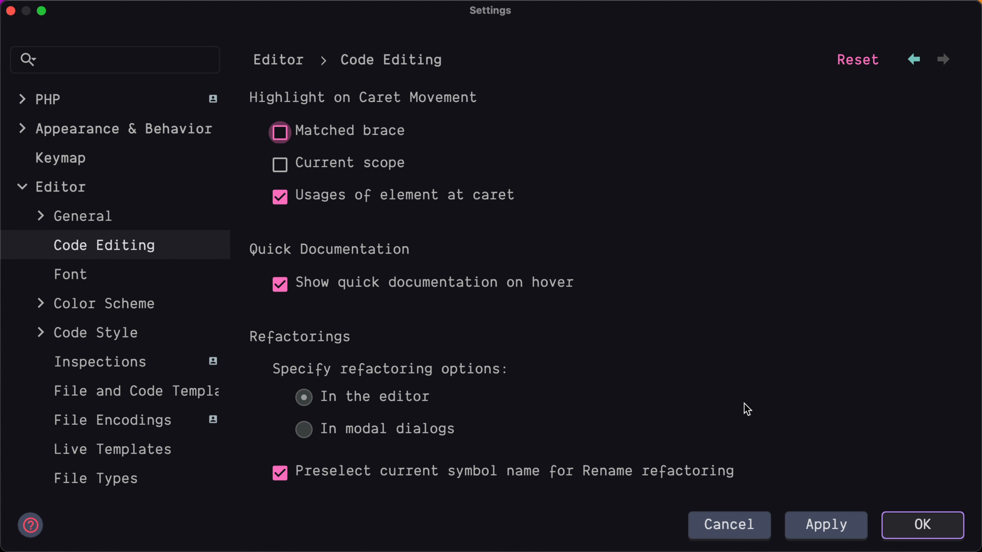
click(810, 526)
click(892, 522)
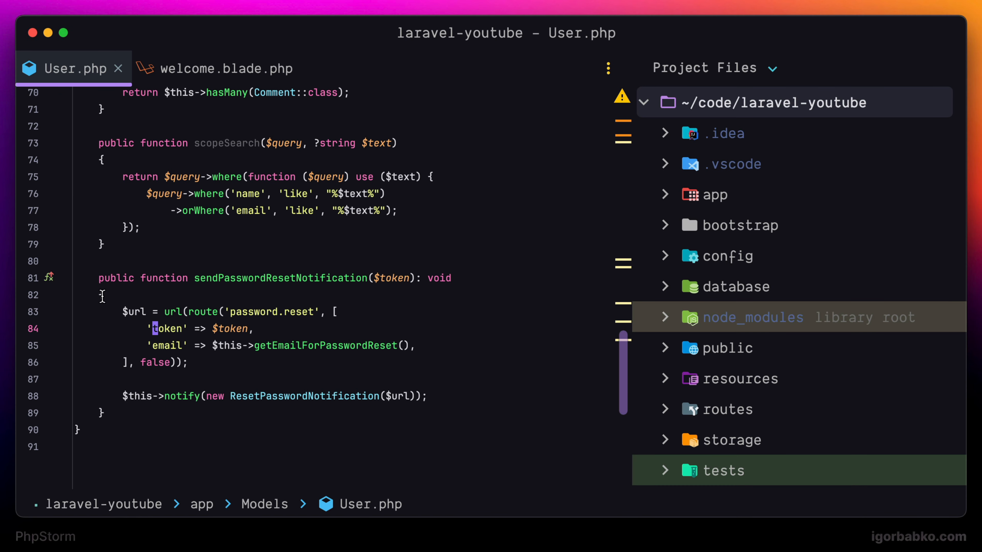
click(101, 295)
click(121, 227)
Step: Go to the class declaration in User.php and check the quick documentation popup for Authenticatable
scroll(174, 230, up, 18)
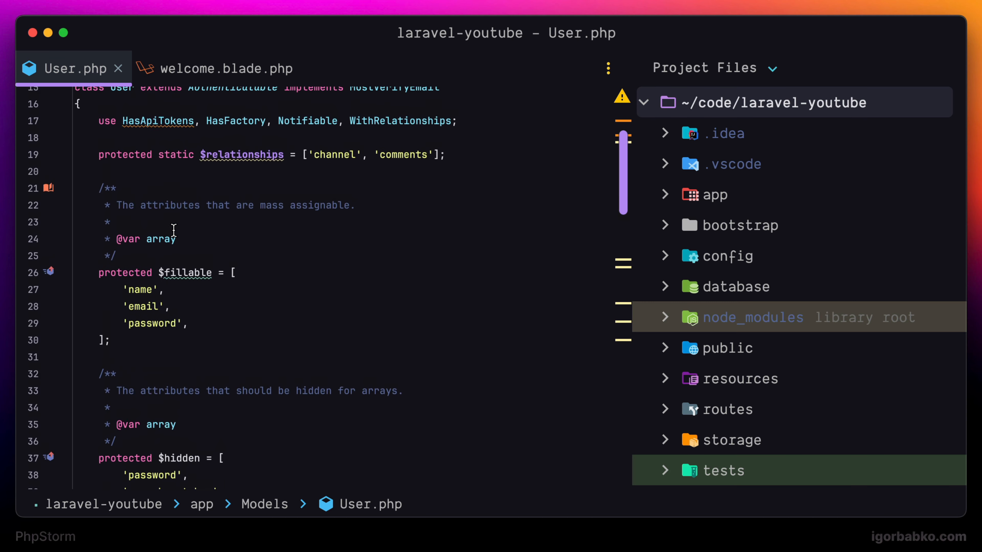
scroll(174, 230, up, 4)
click(173, 197)
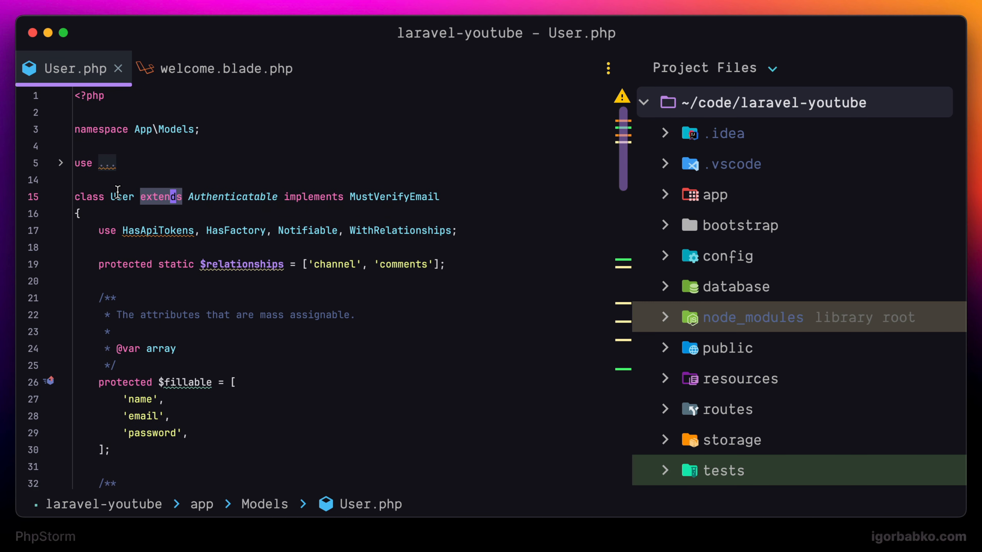
mouse_move(226, 197)
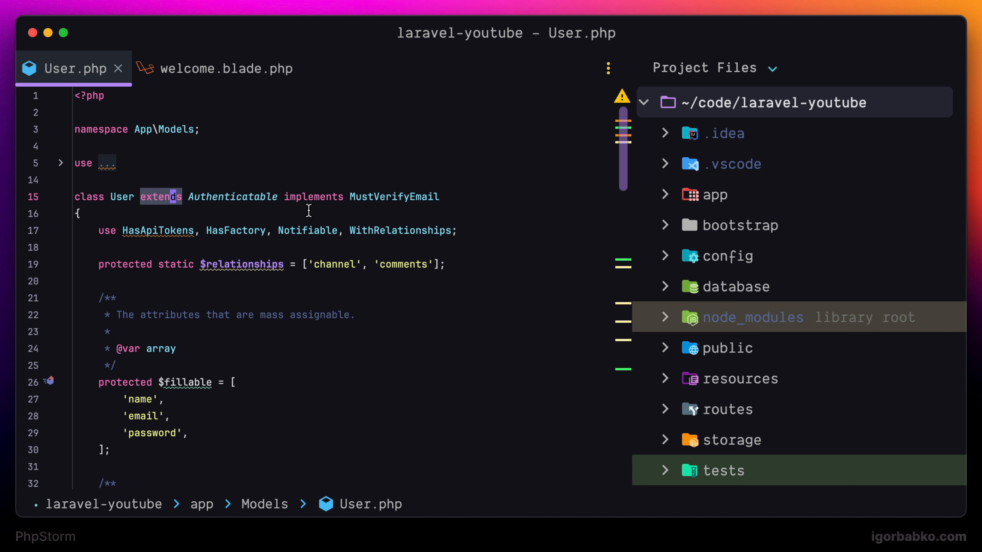
click(216, 211)
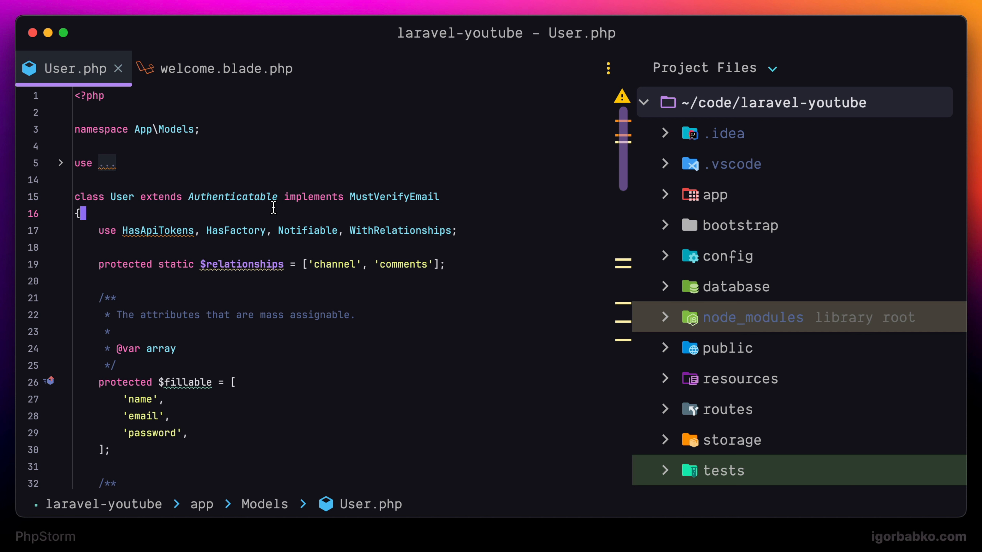
Step: Return the caret to the start of User.php and hide the editor tabs by setting their placement to None
key(super+Home)
key(super+shift+4)
drag(10, 41, 360, 107)
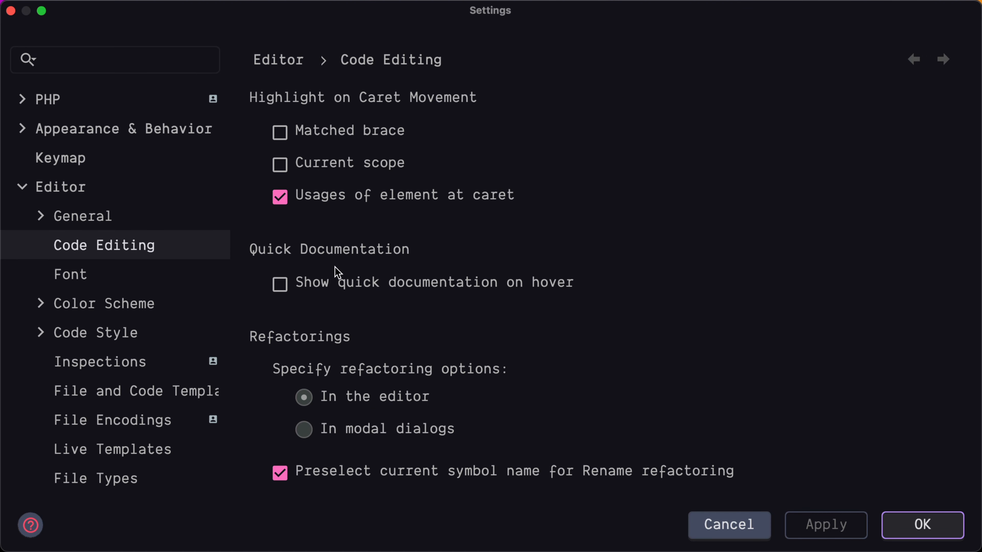
click(42, 217)
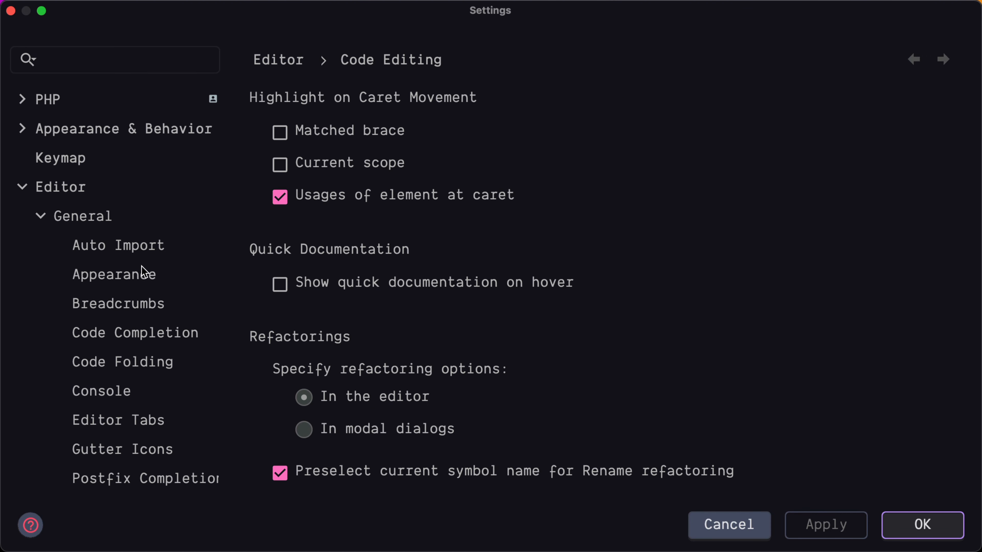
scroll(158, 325, down, 2)
click(146, 375)
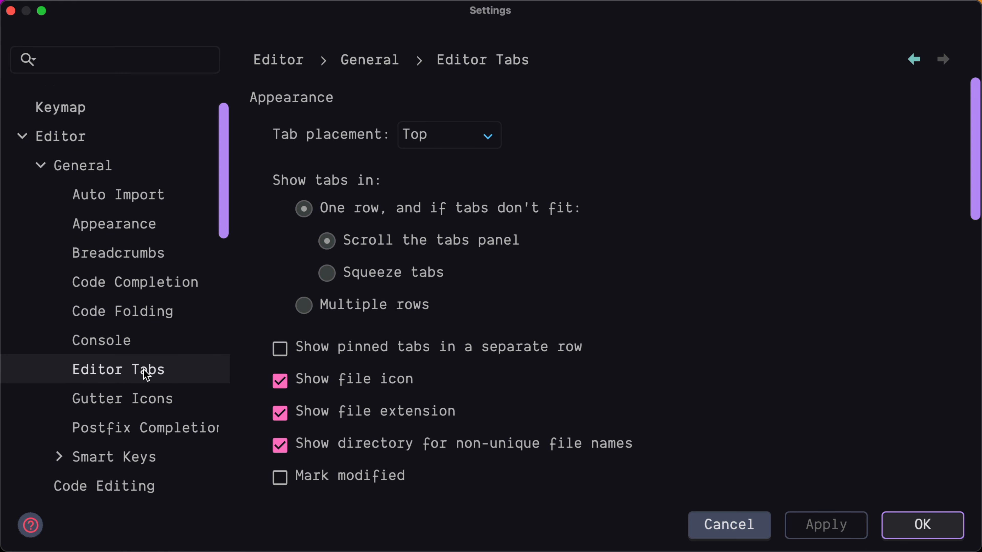
click(438, 141)
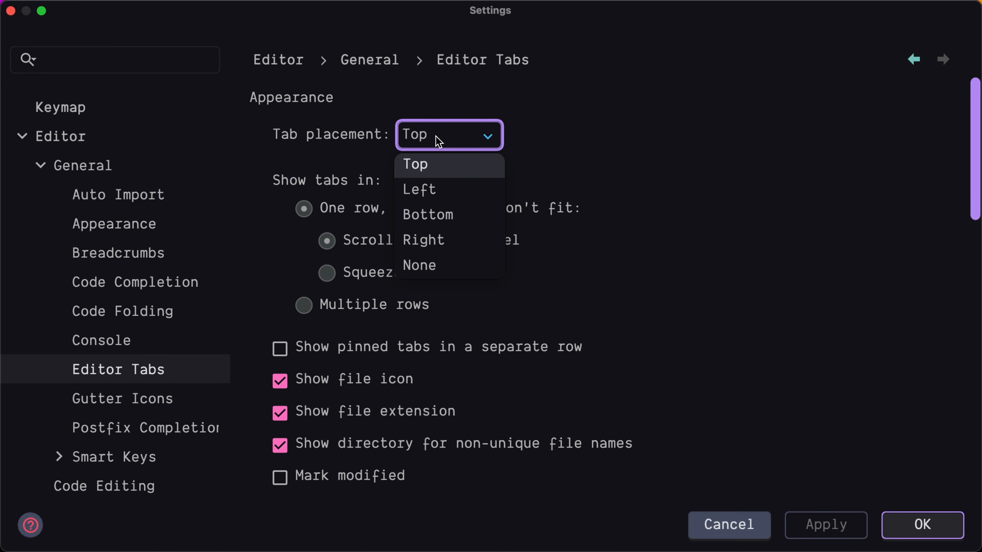
click(440, 267)
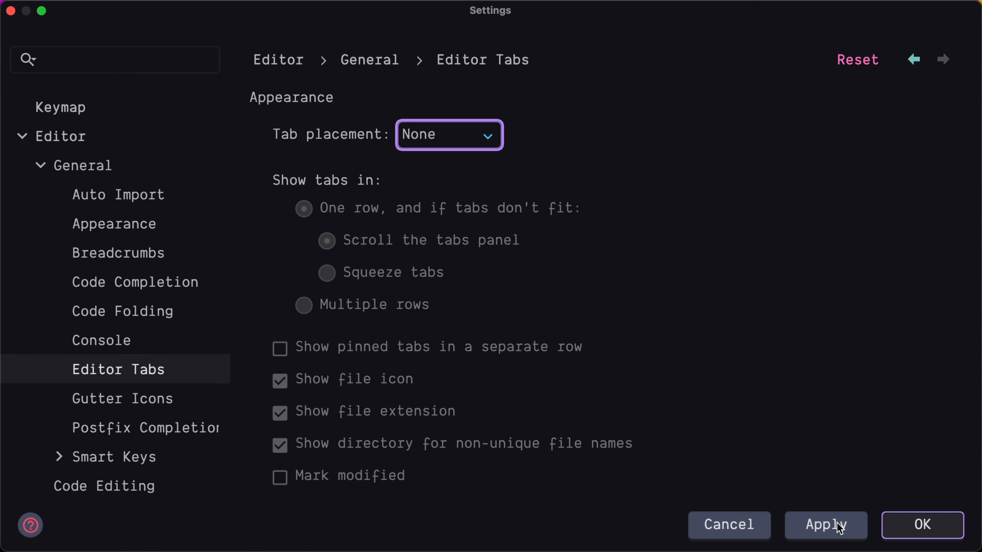
click(838, 525)
click(927, 526)
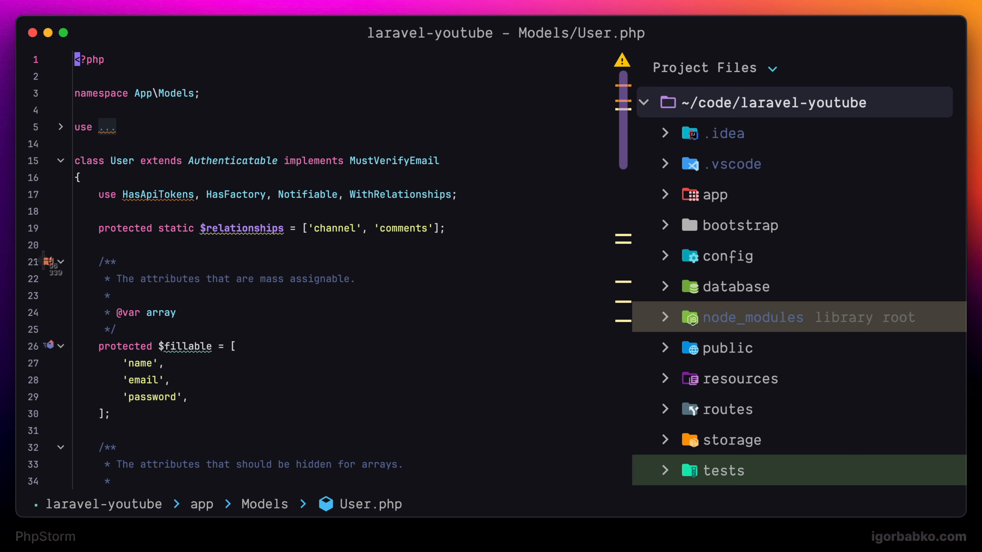
Step: Turn off Show gutter icons in the editor's gutter icon settings and apply the change
drag(44, 293, 59, 357)
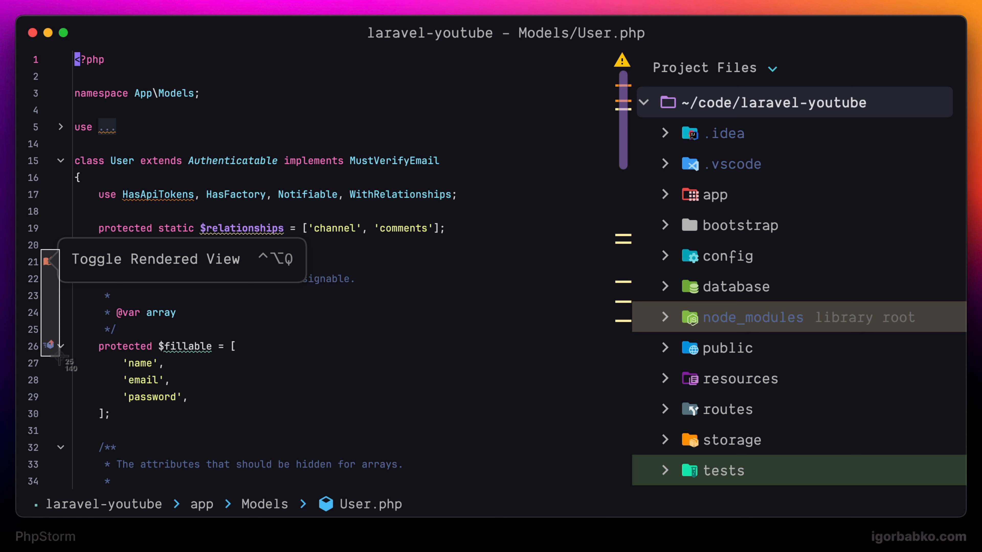
key(Escape)
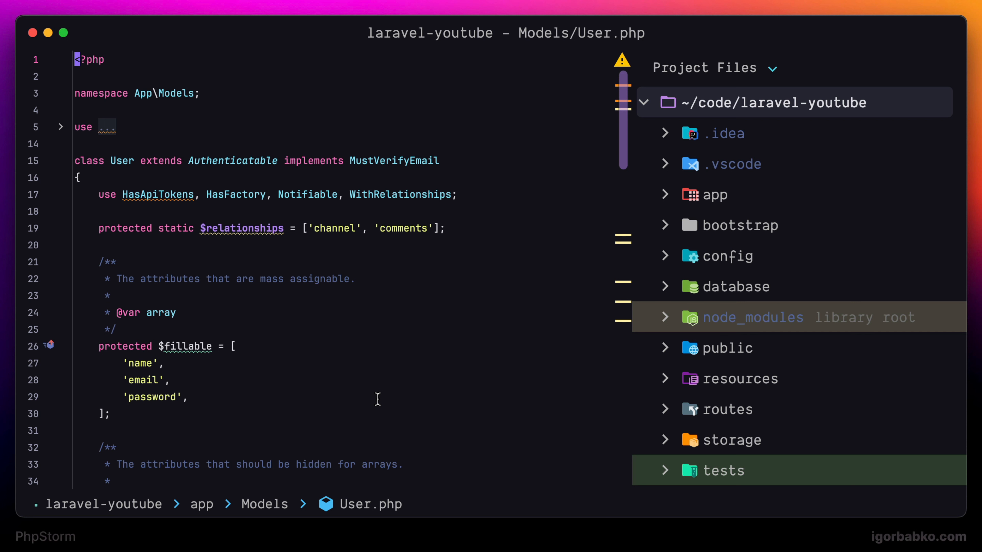
key(super+comma)
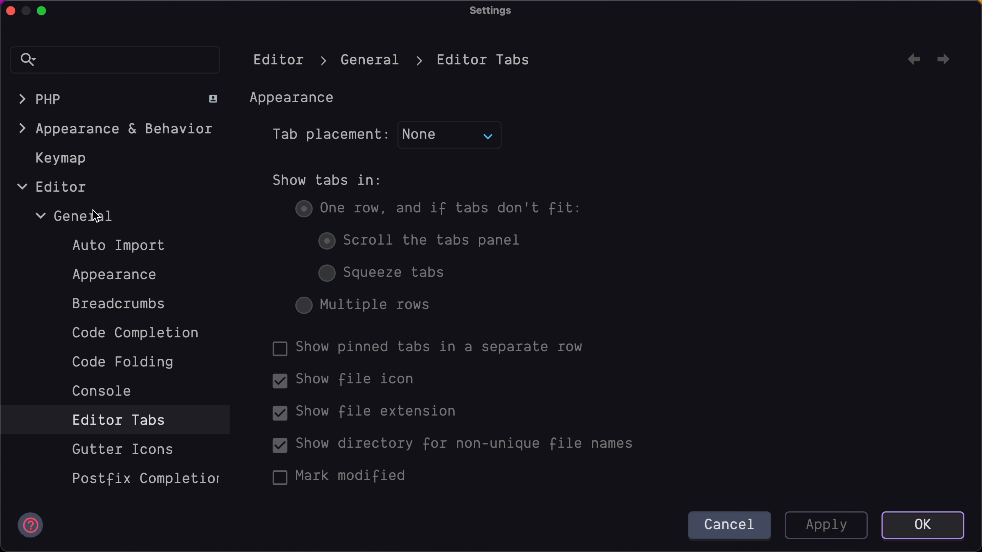
click(141, 450)
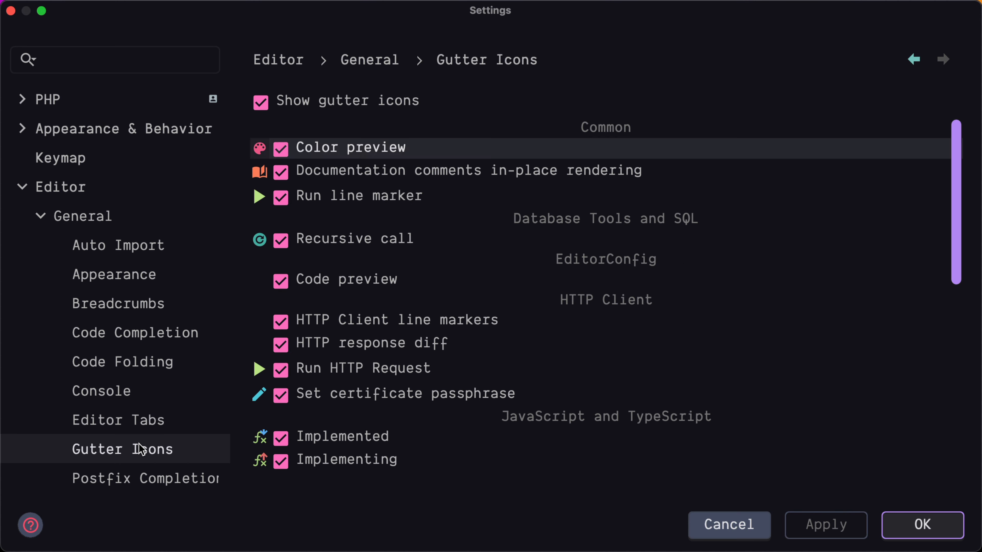
click(389, 108)
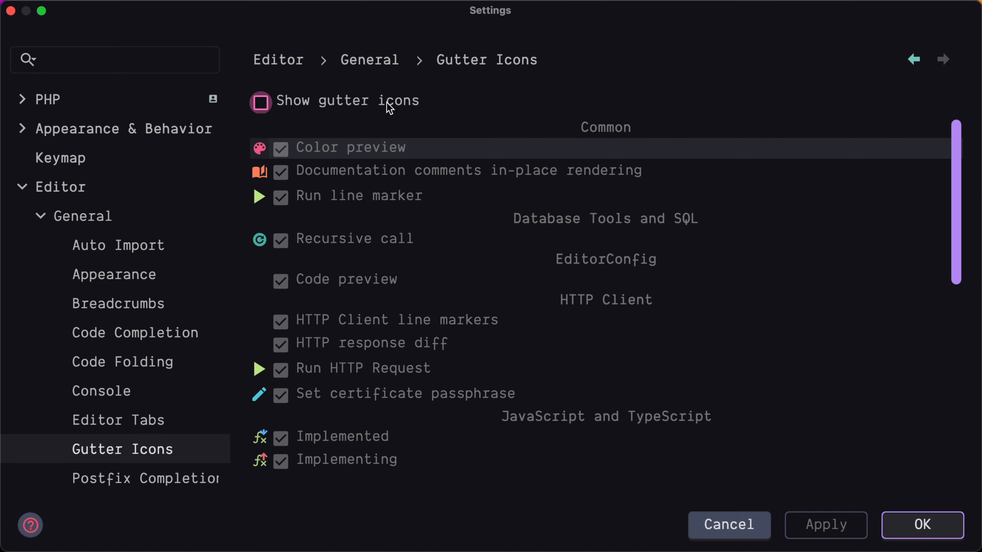
scroll(452, 283, down, 10)
scroll(452, 283, up, 10)
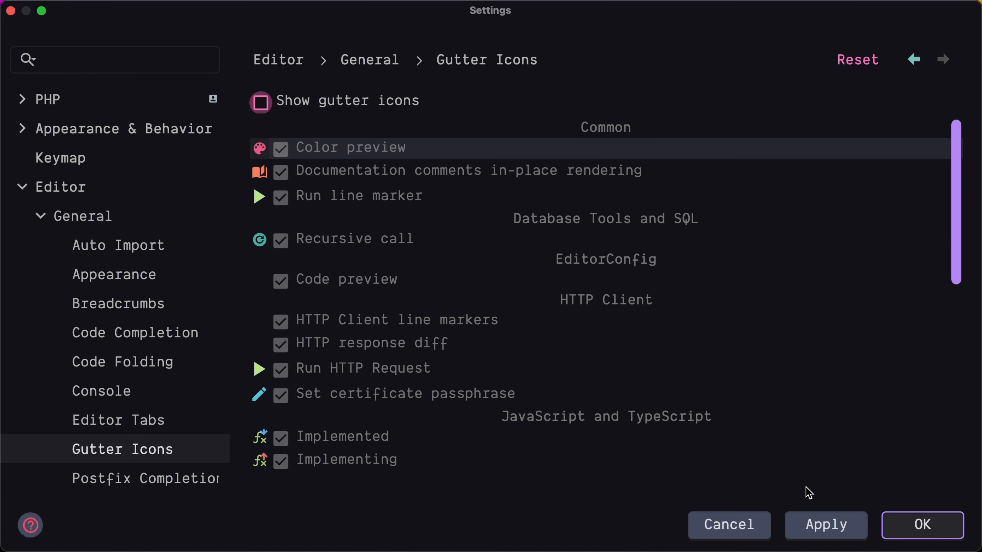
click(828, 527)
click(922, 525)
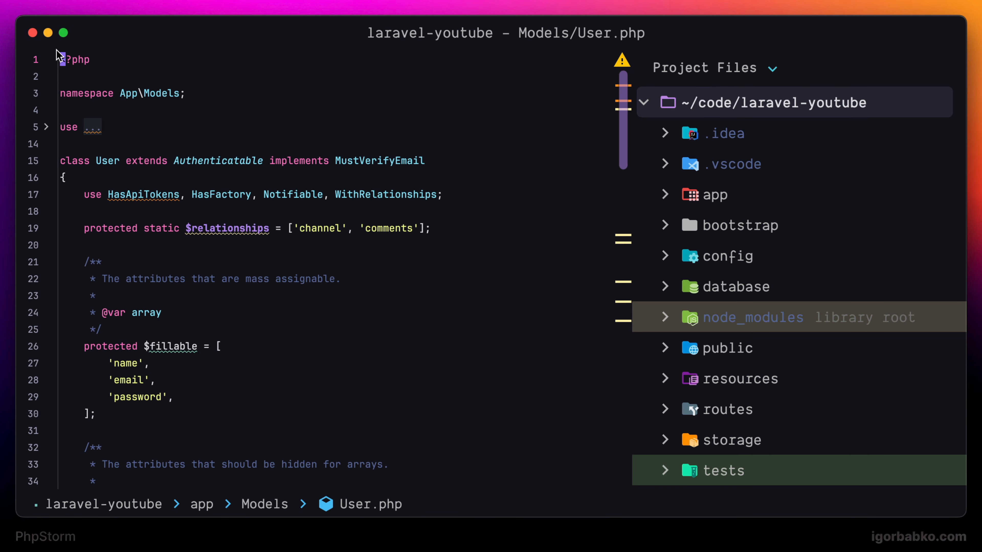
key(super+shift+4)
drag(53, 44, 542, 409)
Step: Set the editor font to Dank Mono in the editor's font settings
key(super+comma)
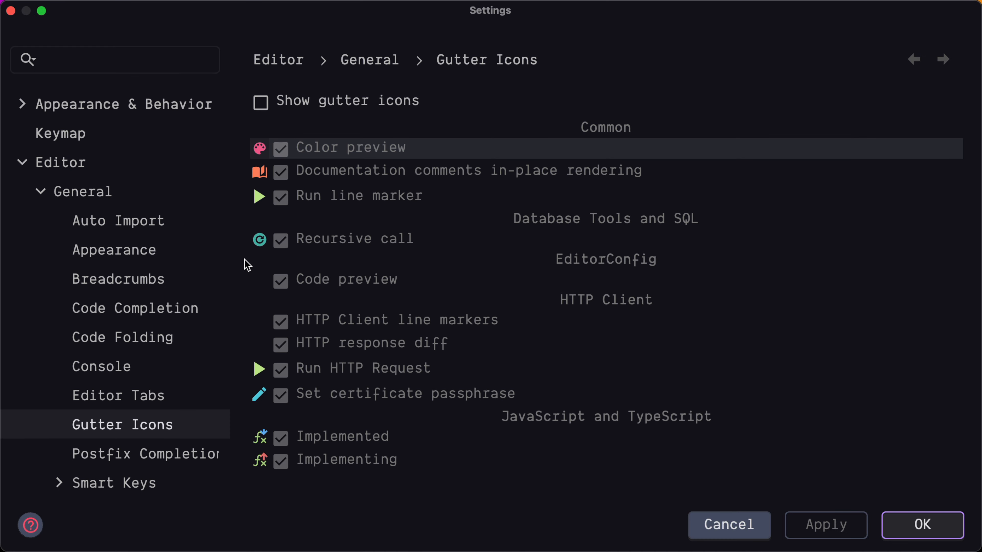
click(44, 195)
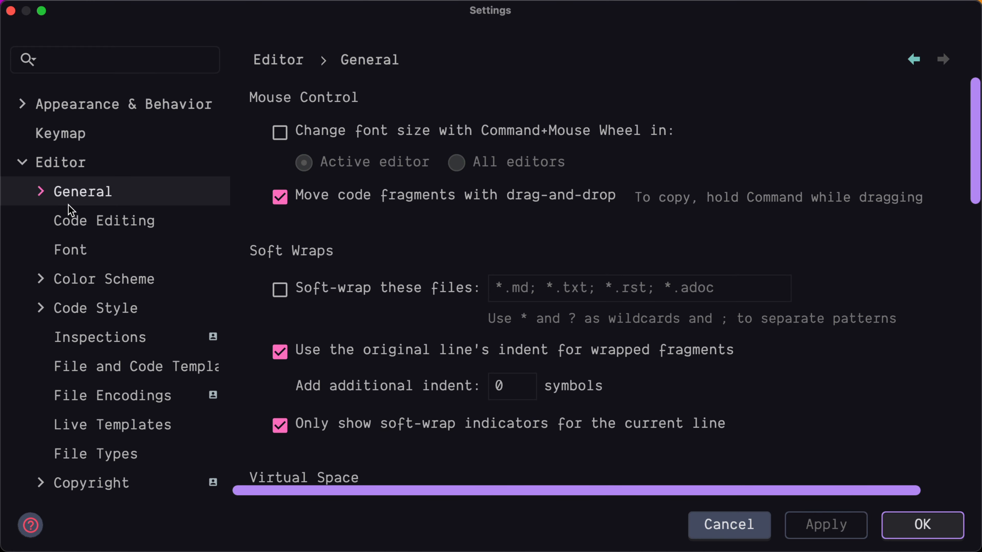
click(120, 251)
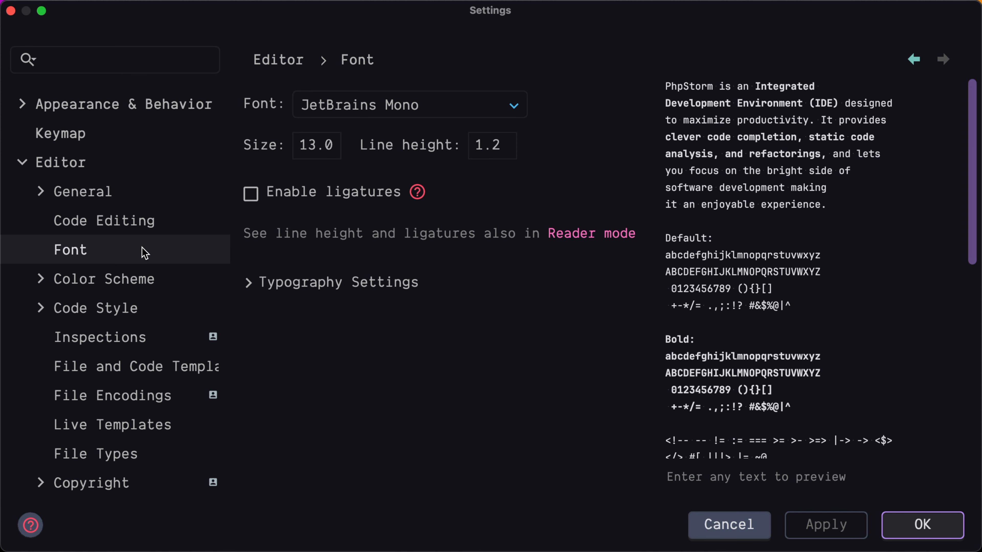
click(414, 112)
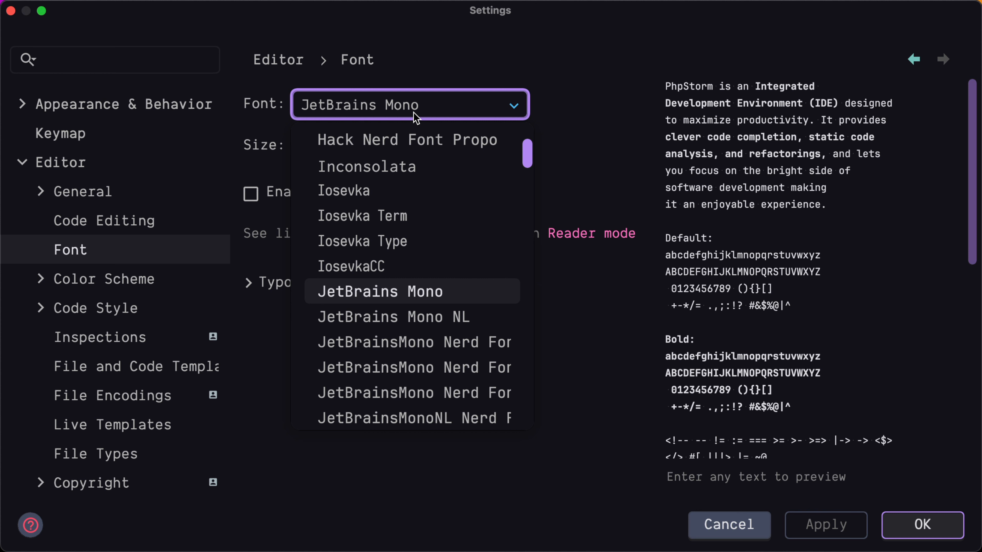
text(dank)
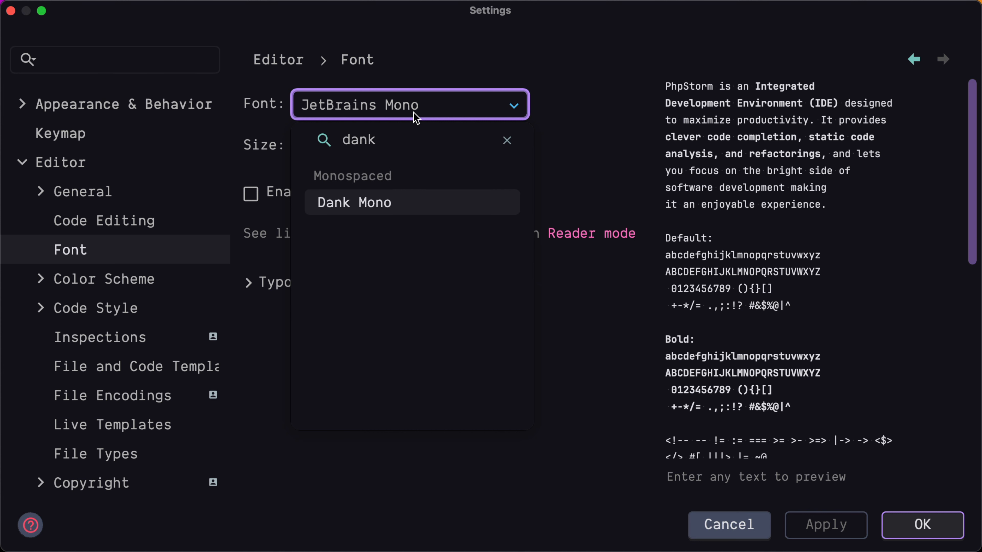
click(401, 204)
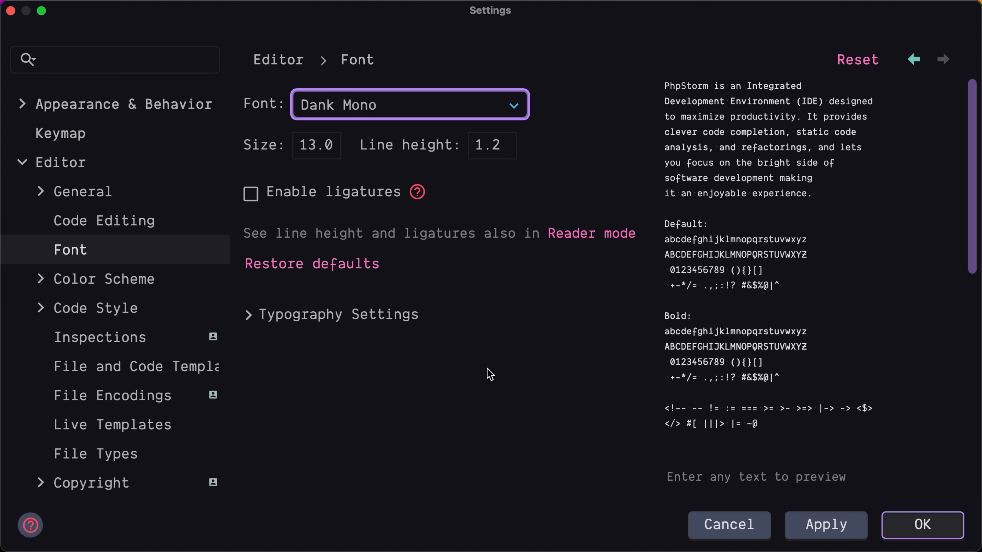
Step: Set the editor font size to 20 and the line height to 2
click(314, 158)
key(super+a)
text(20)
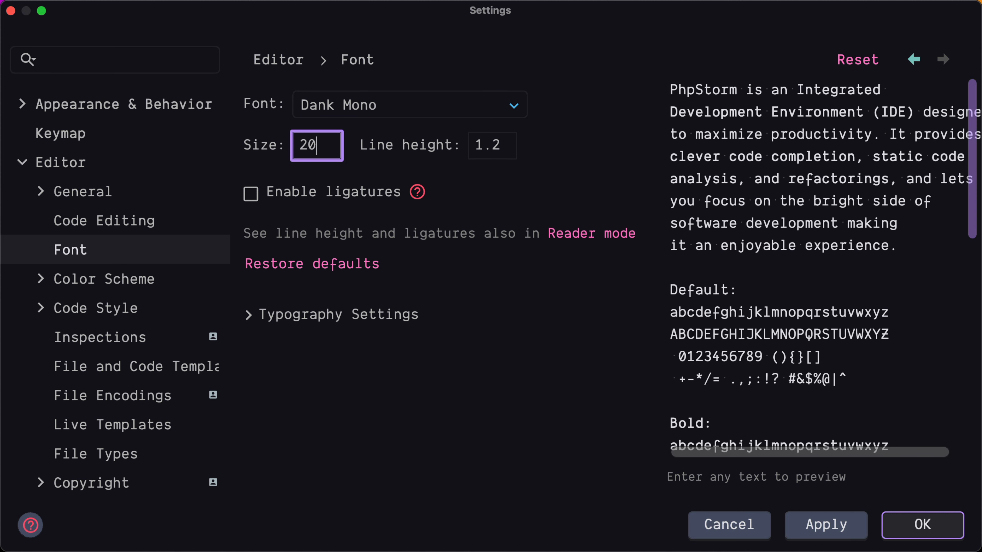
click(484, 144)
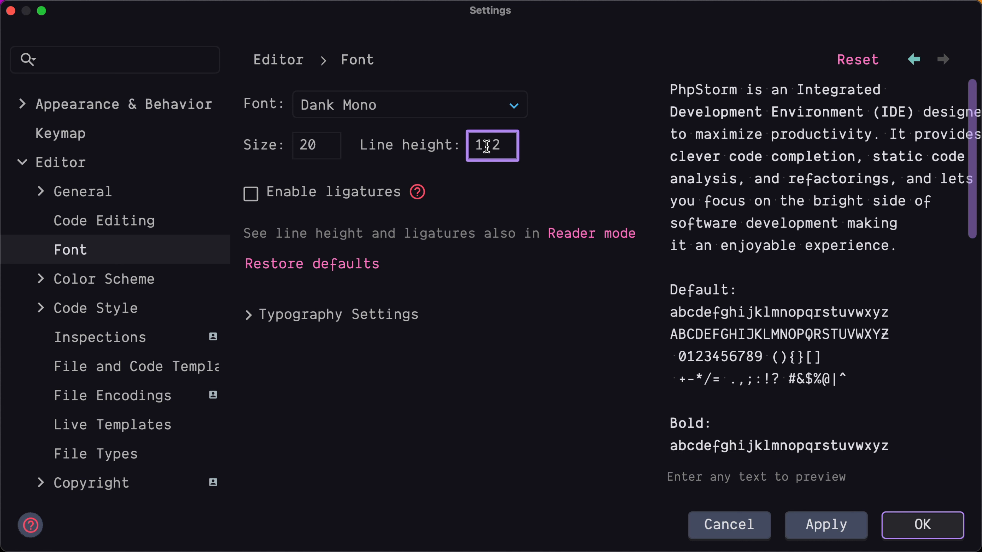
key(super+a)
key(BackSpace)
text(2)
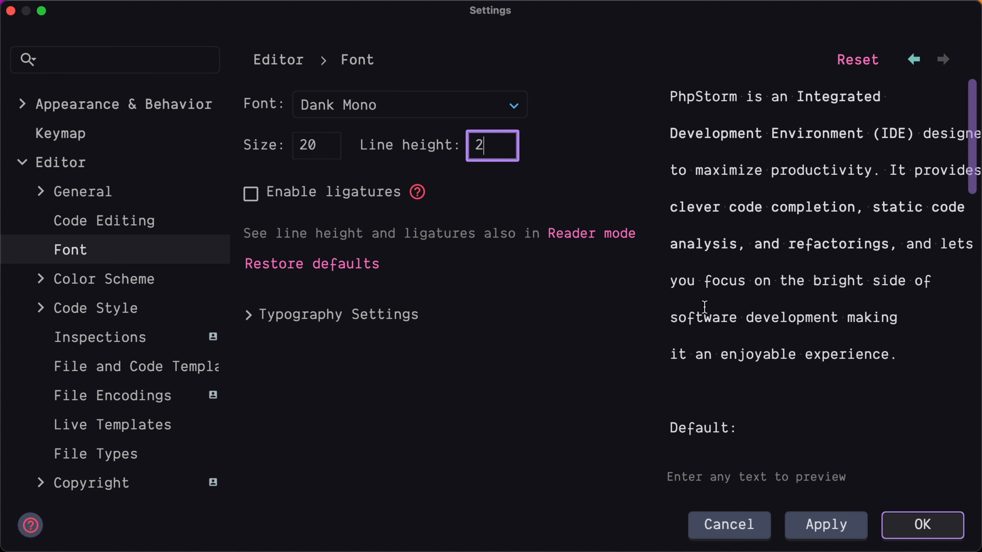
click(840, 524)
Step: Enable ligatures for the editor font, apply the font changes and close the settings
click(336, 192)
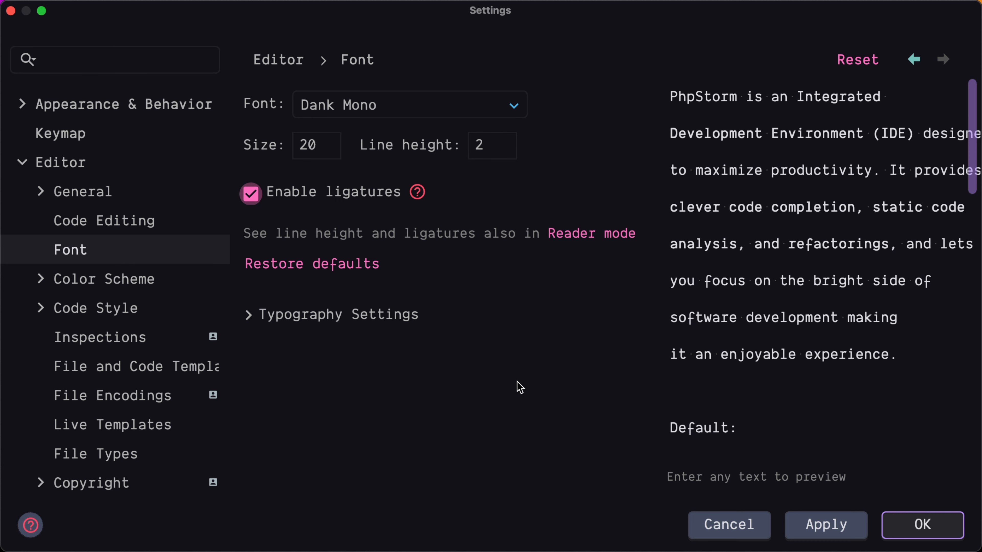
click(837, 524)
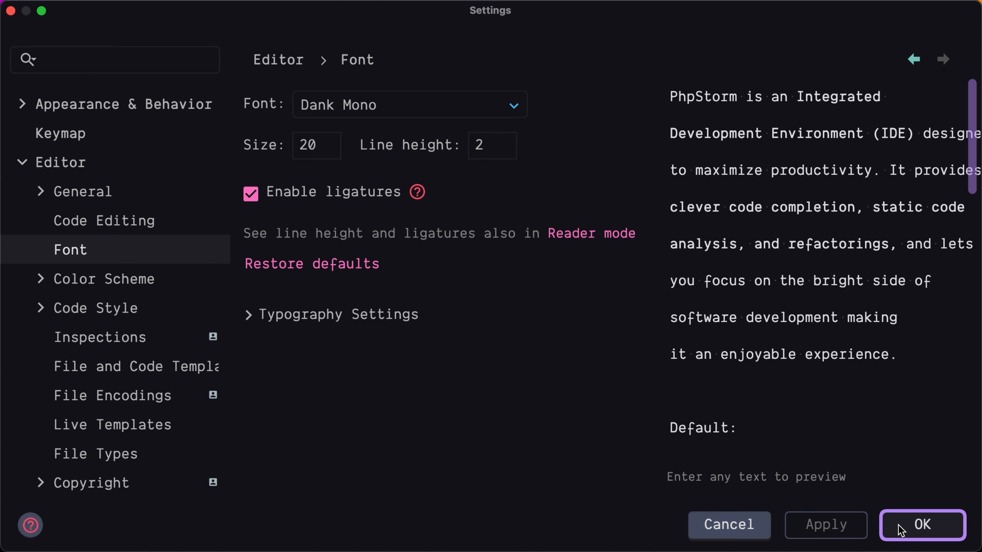
click(920, 527)
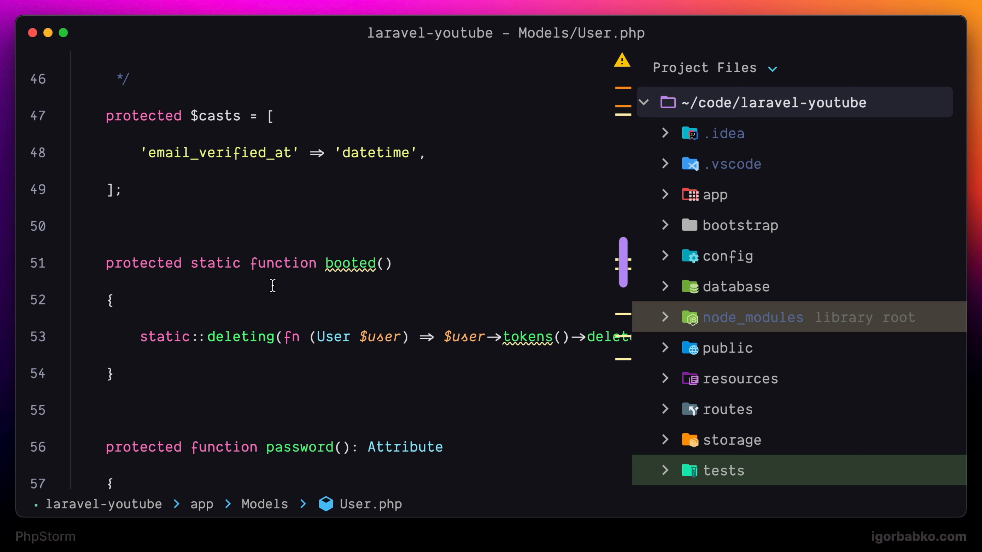
Step: Insert -> and === before the => operator on the email_verified_at line to test the font ligatures
click(320, 154)
mouse_move(367, 247)
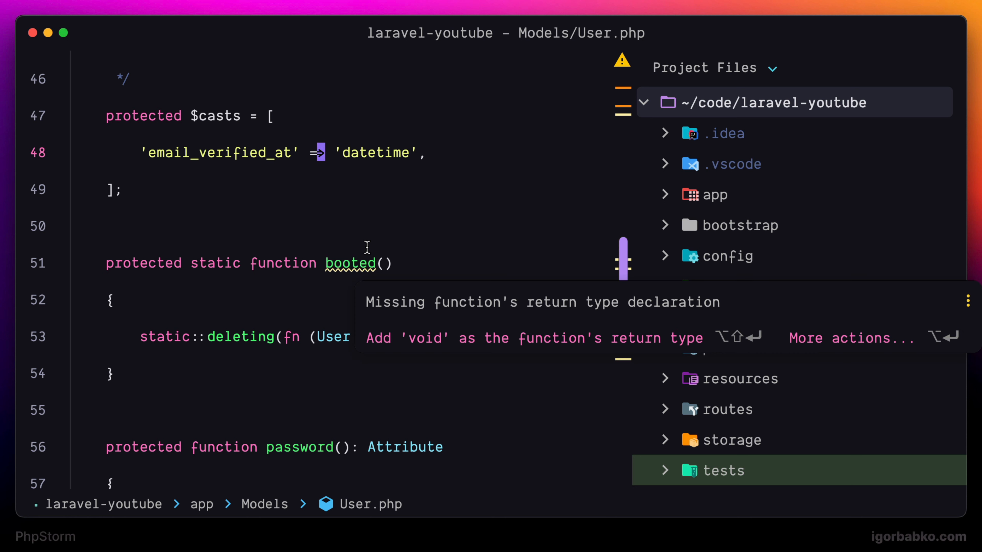
key(Left)
key(Left)
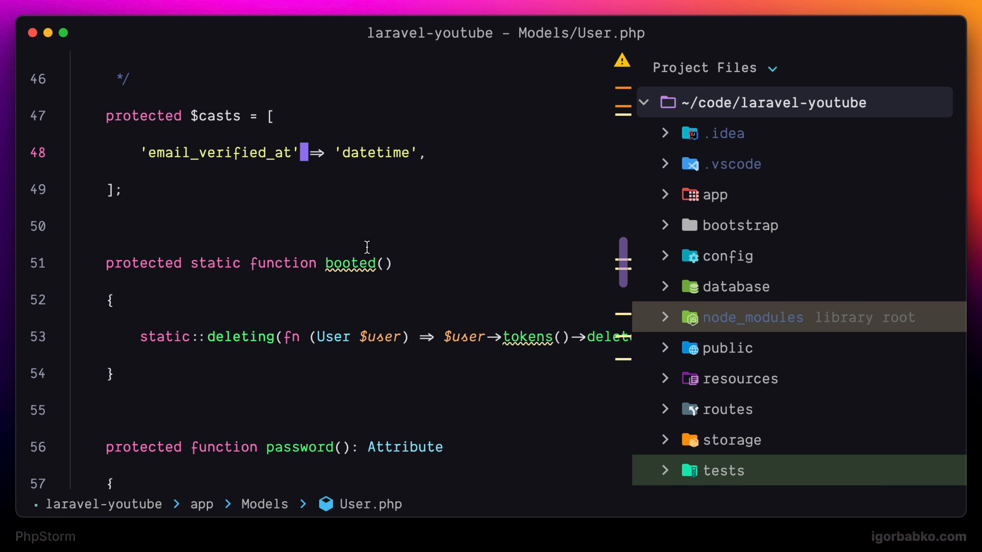
text(->)
key(Left)
key(Left)
key(Left)
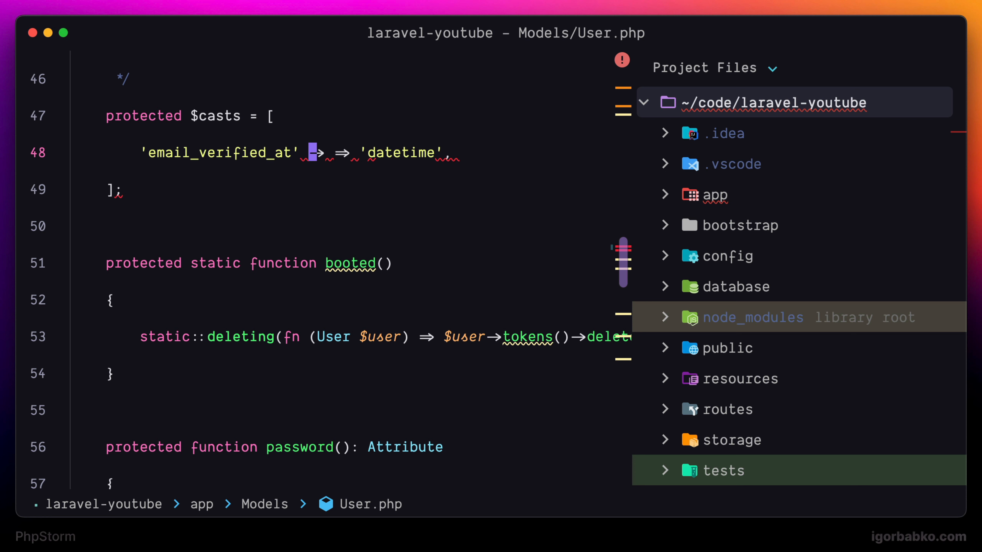
text(===)
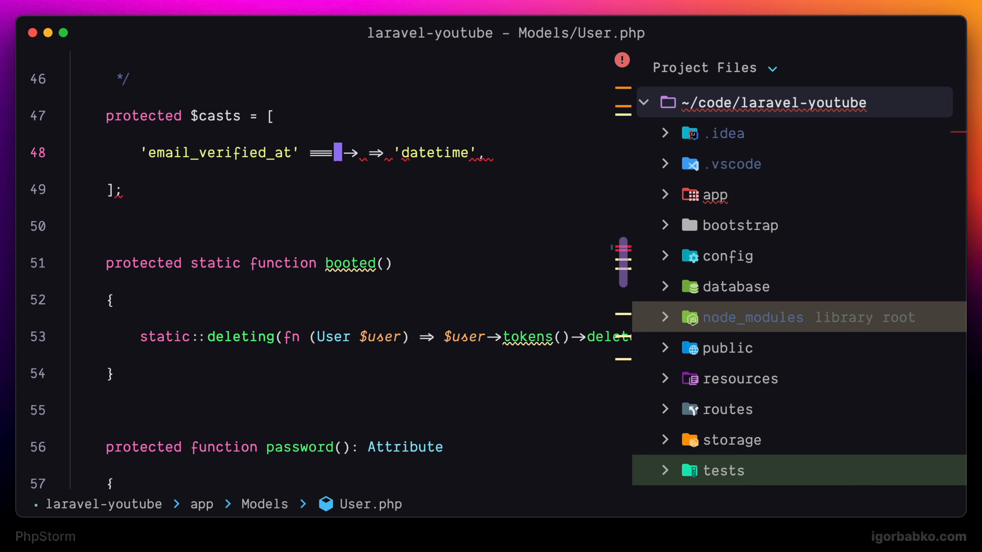
Step: Remove the test operators from the email_verified_at line, leaving only the => operator
key(BackSpace)
key(BackSpace)
key(BackSpace)
key(BackSpace)
key(Delete)
key(Delete)
key(Delete)
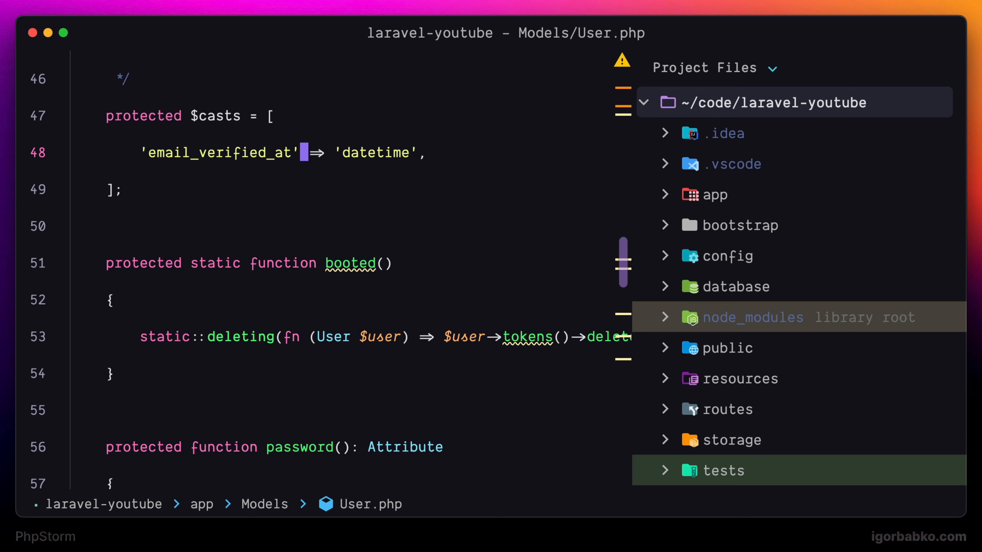
Step: Fold the booted() method and the $casts array in User.php
click(330, 232)
click(203, 335)
click(55, 263)
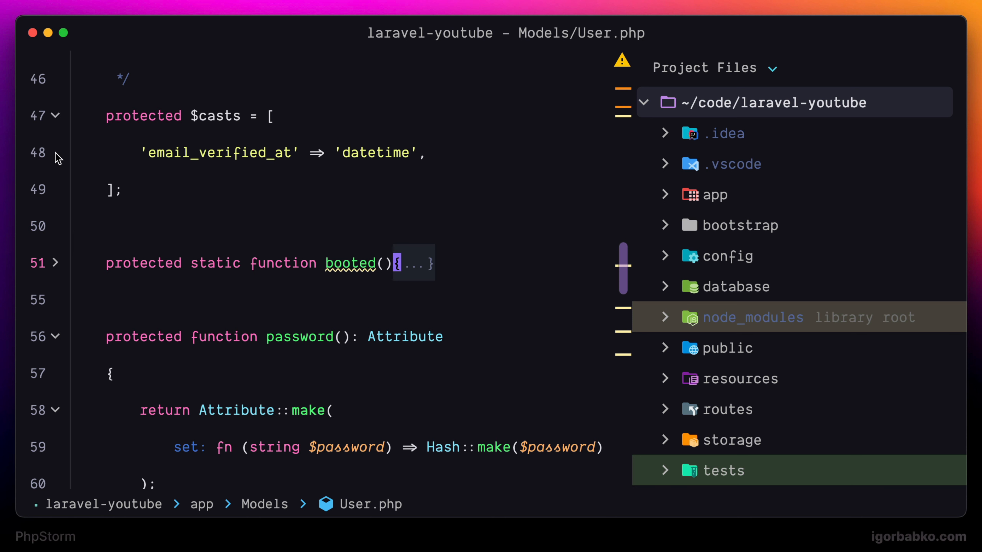
click(55, 115)
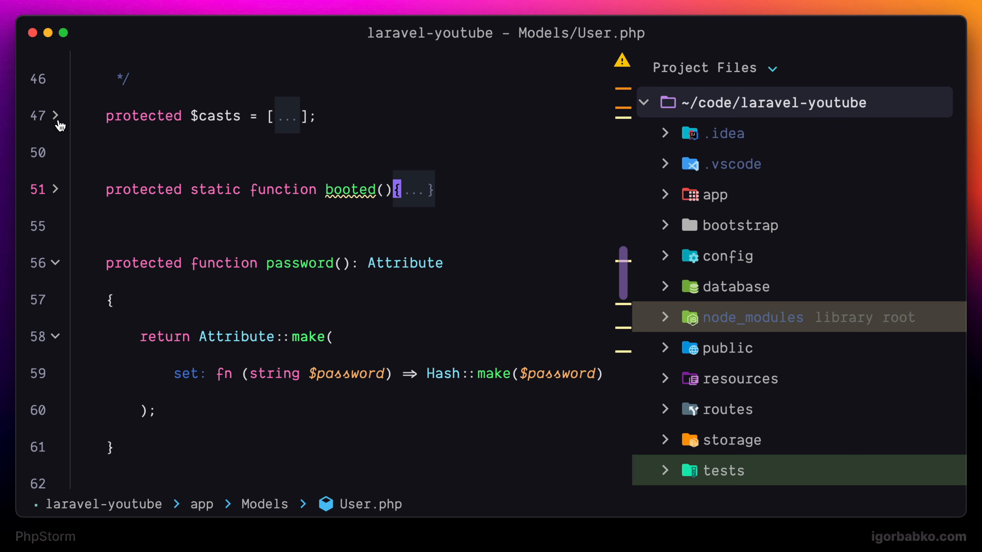
Step: Unfold the $casts array and the booted() method, and fold and unfold booted() once more
click(194, 123)
click(276, 121)
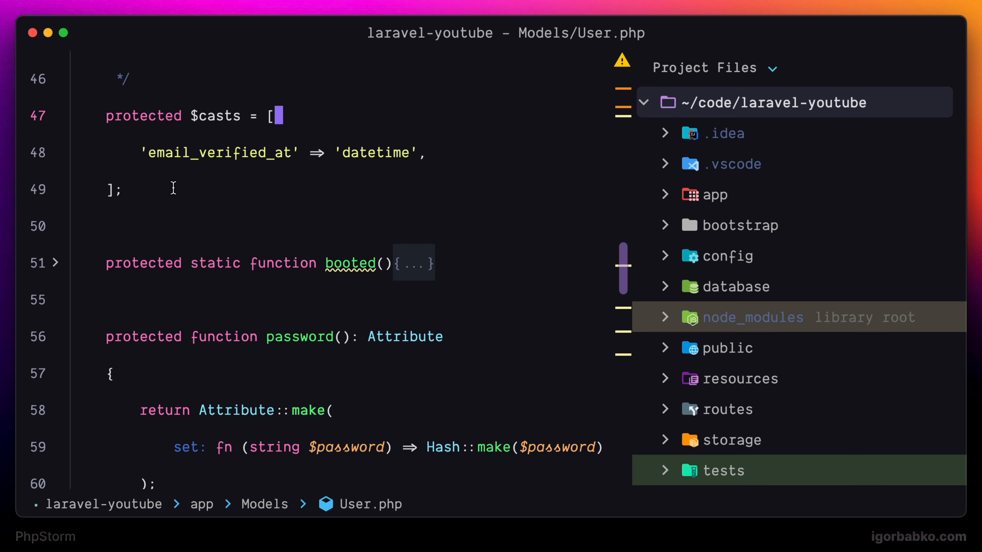
click(144, 264)
key(super+plus)
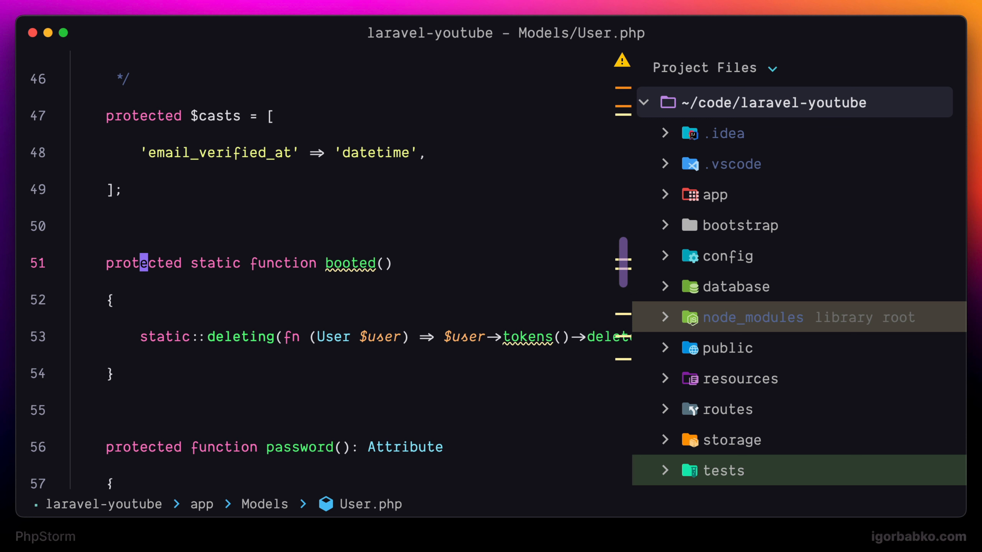
key(super+minus)
key(super+plus)
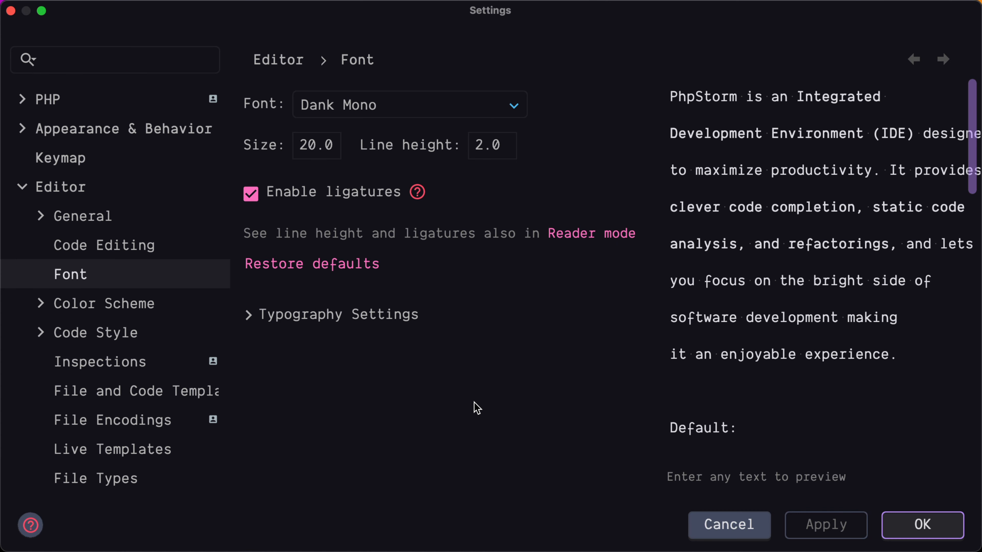
Step: Turn off Show code folding arrows in the editor's code folding settings, apply the change and close the settings
click(92, 219)
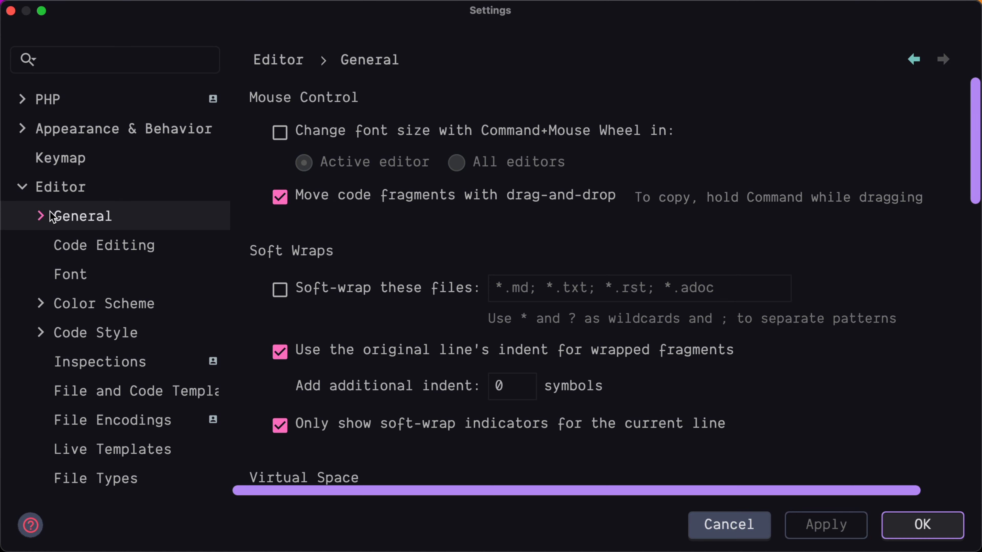
click(42, 216)
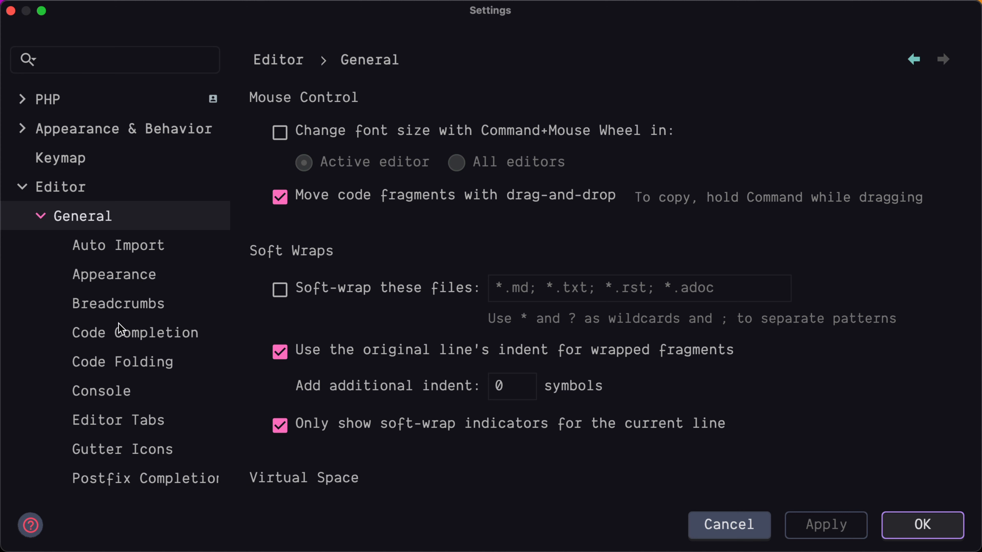
click(125, 362)
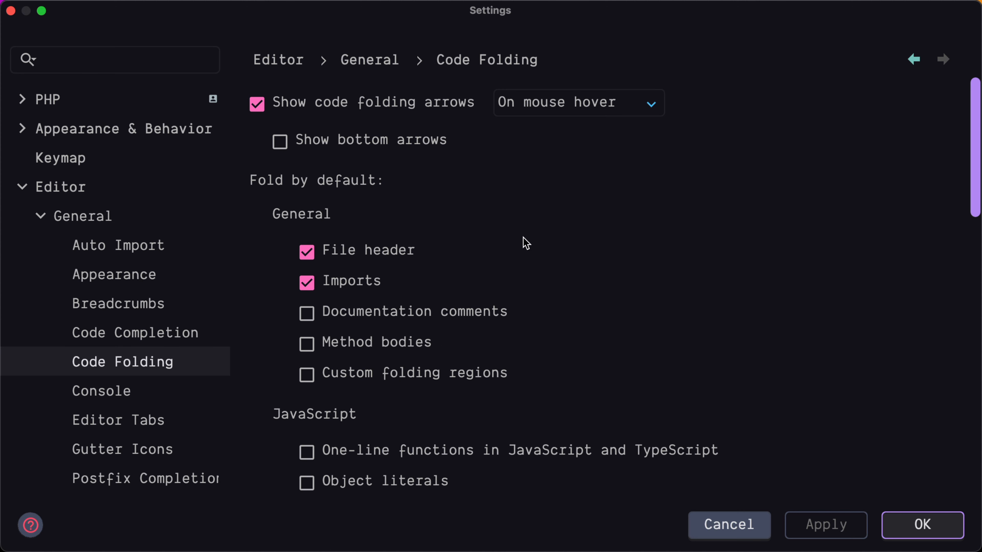
click(371, 108)
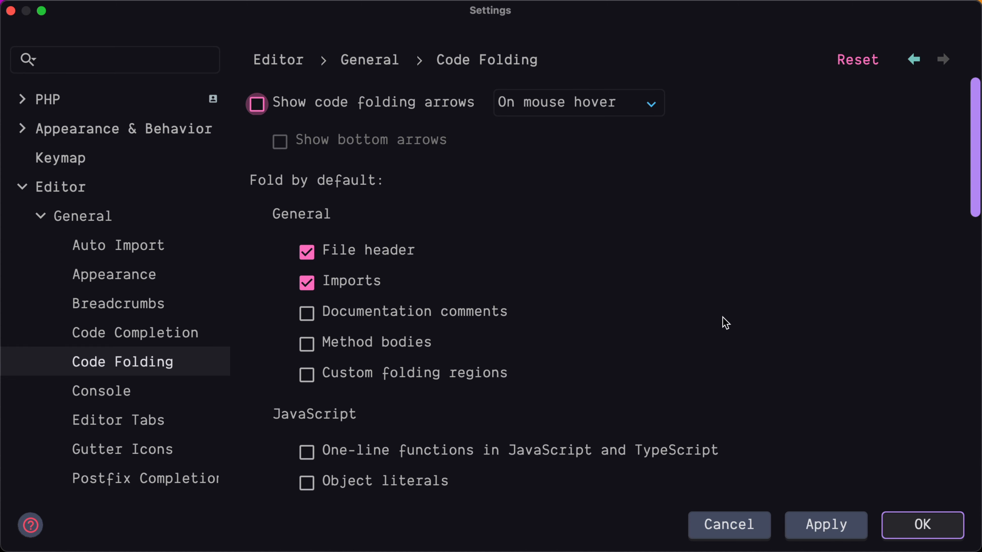
click(834, 530)
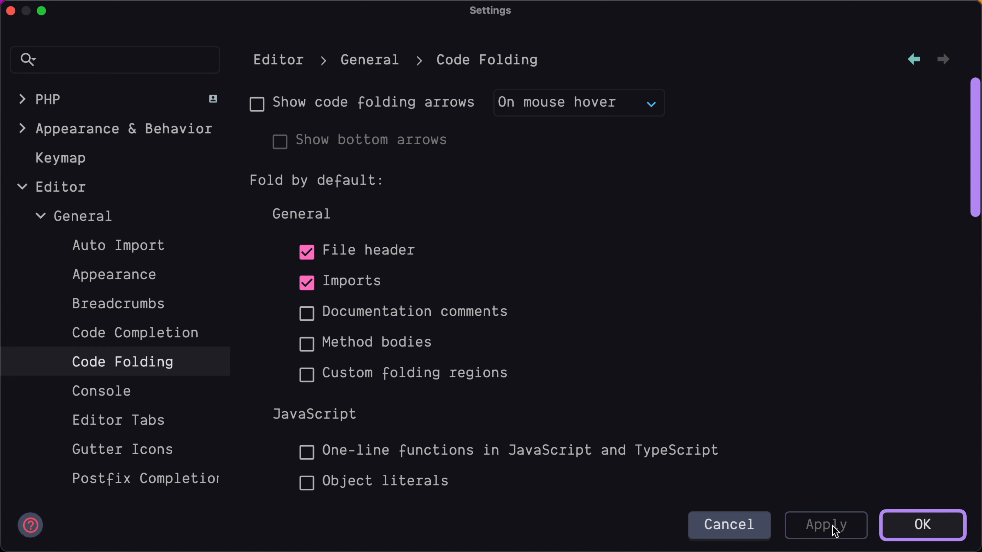
click(916, 526)
Step: Check the gutter beside booted() and $casts for folding arrows, and return the caret to the first line of User.php
click(235, 352)
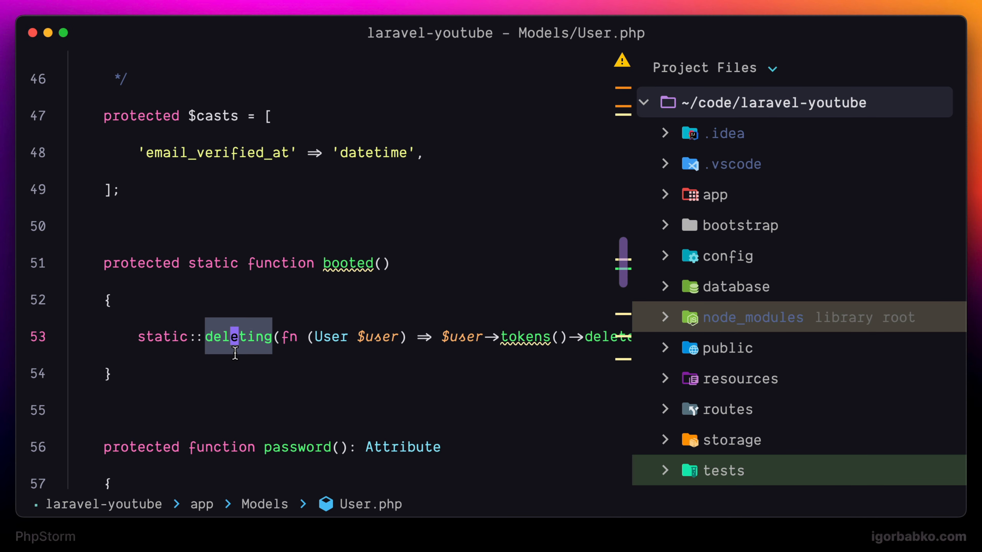
click(129, 153)
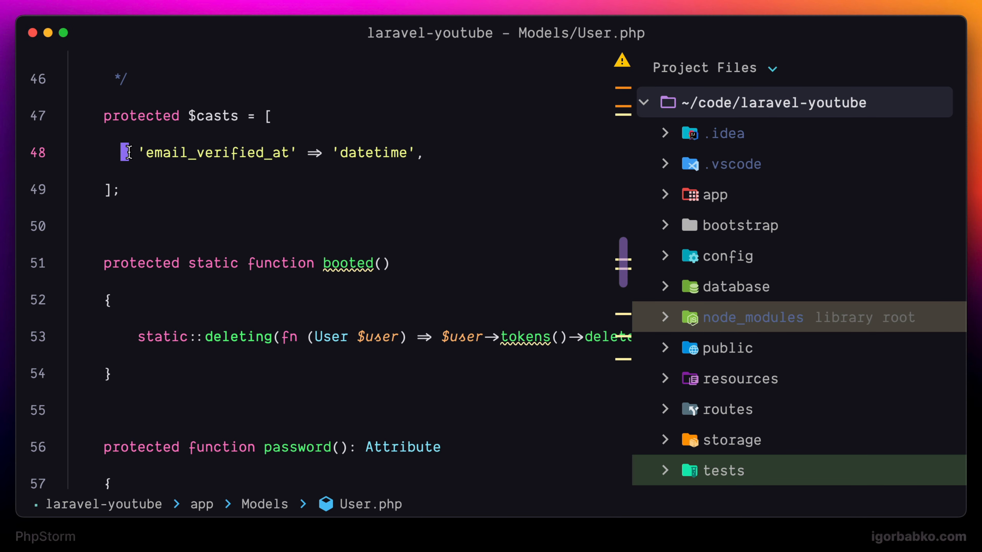
click(147, 190)
key(Up)
key(Up)
key(Up)
key(Up)
key(Up)
key(Up)
key(Up)
key(Up)
key(Up)
key(Up)
key(Up)
key(Up)
key(Up)
key(Up)
key(Up)
key(Up)
key(Up)
key(Up)
key(Up)
key(Up)
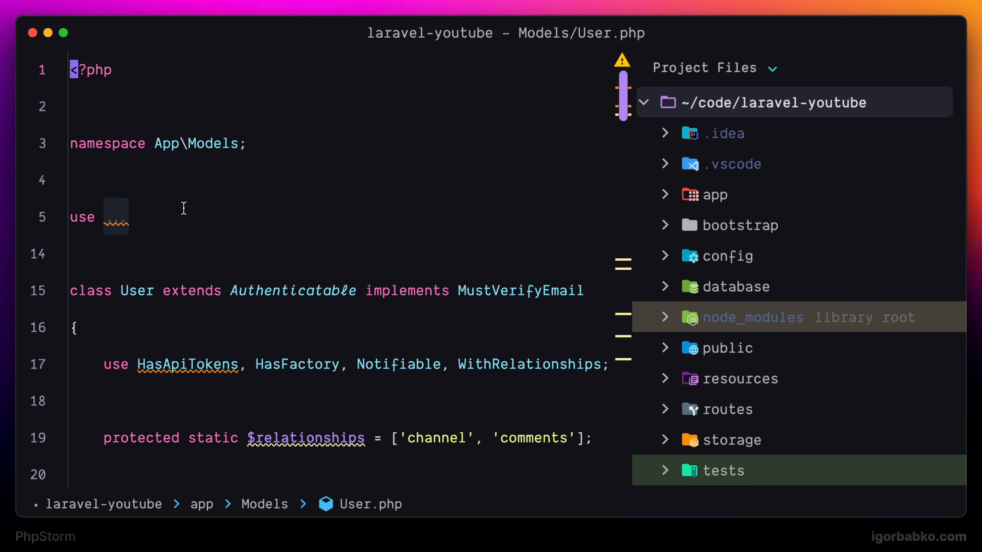
Step: Move the caret to the folded use block on line 5 and back to the line above it
key(Down)
key(Down)
key(Down)
key(Down)
key(Left)
key(Left)
key(Left)
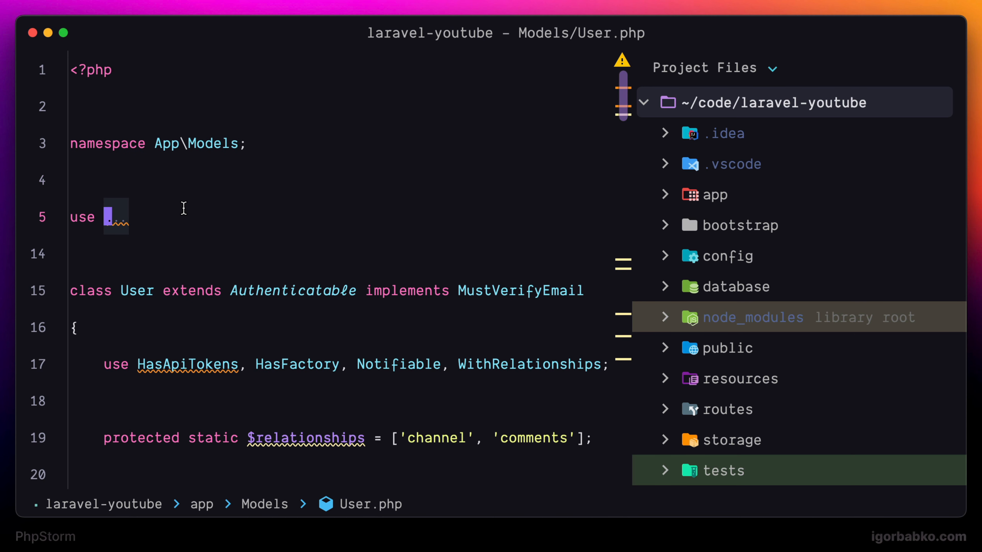
key(Left)
key(Up)
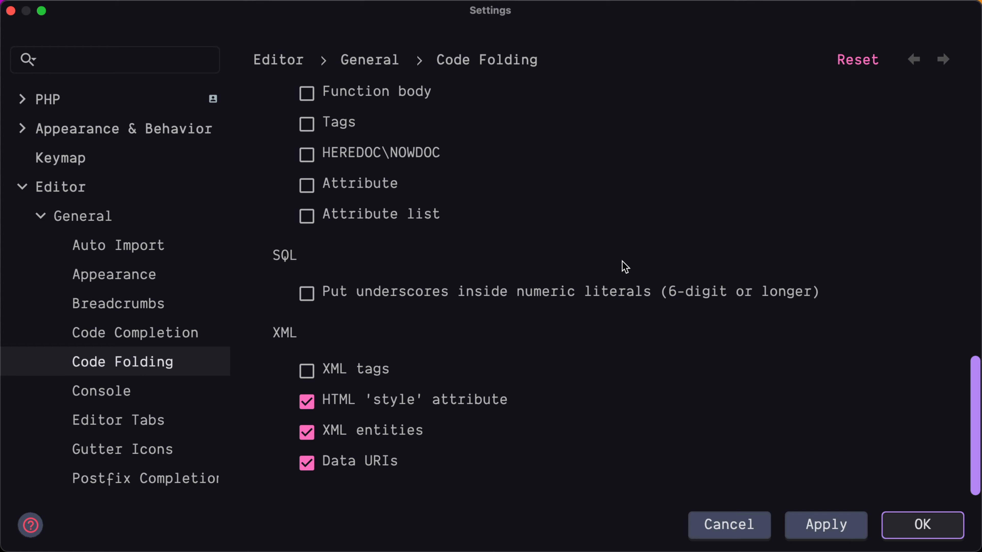
Step: Turn off default folding for HTML 'style' attribute, XML entities and Data URIs, apply it and close the settings
click(440, 400)
click(389, 431)
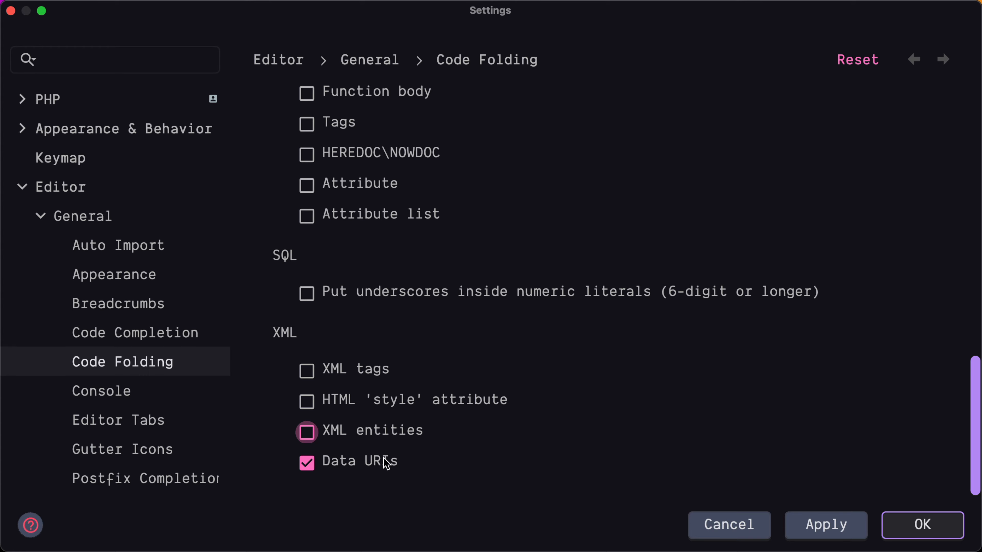
click(387, 462)
click(817, 525)
click(892, 526)
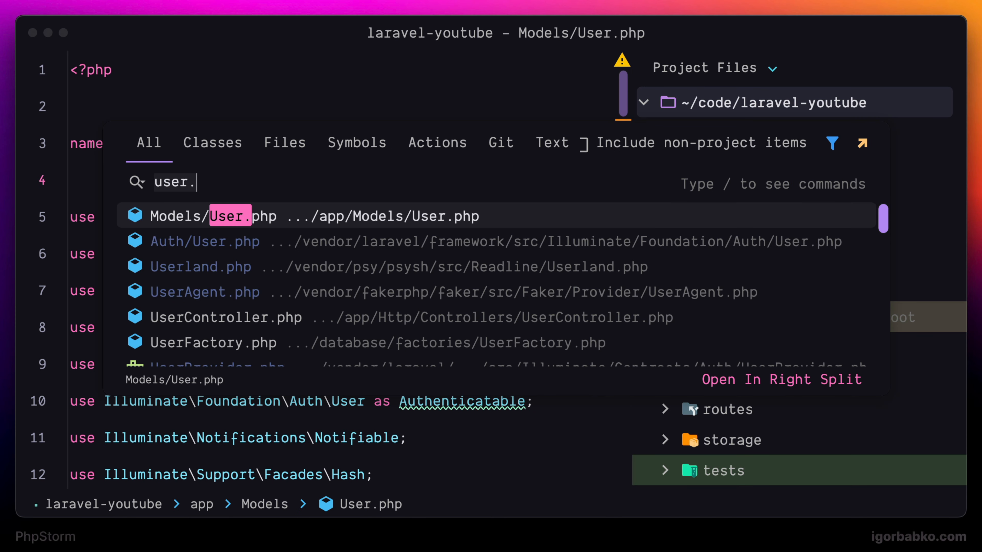
Step: Search everywhere for the Close All Tabs action, dismiss the search and return the caret to the first line of User.php
key(BackSpace)
text(ll ta)
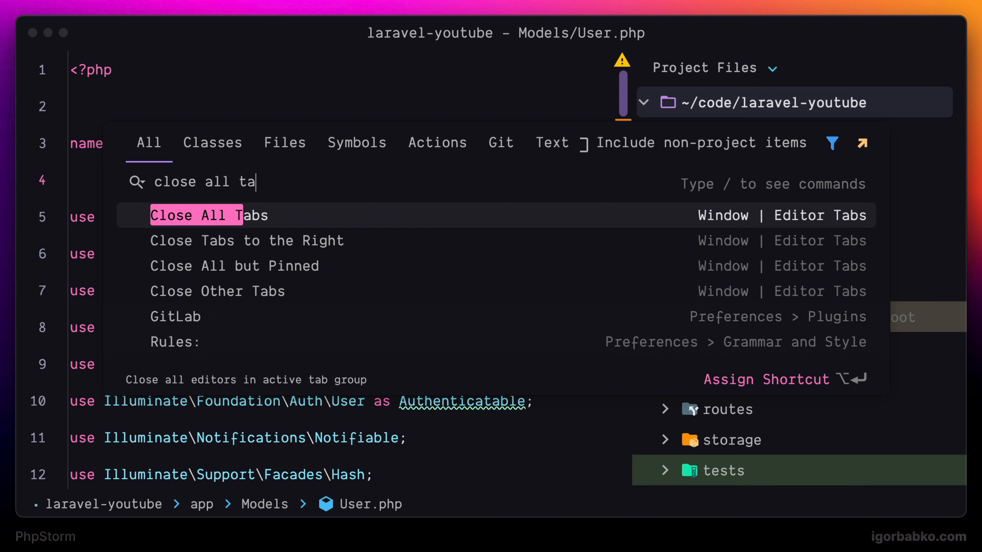
key(Escape)
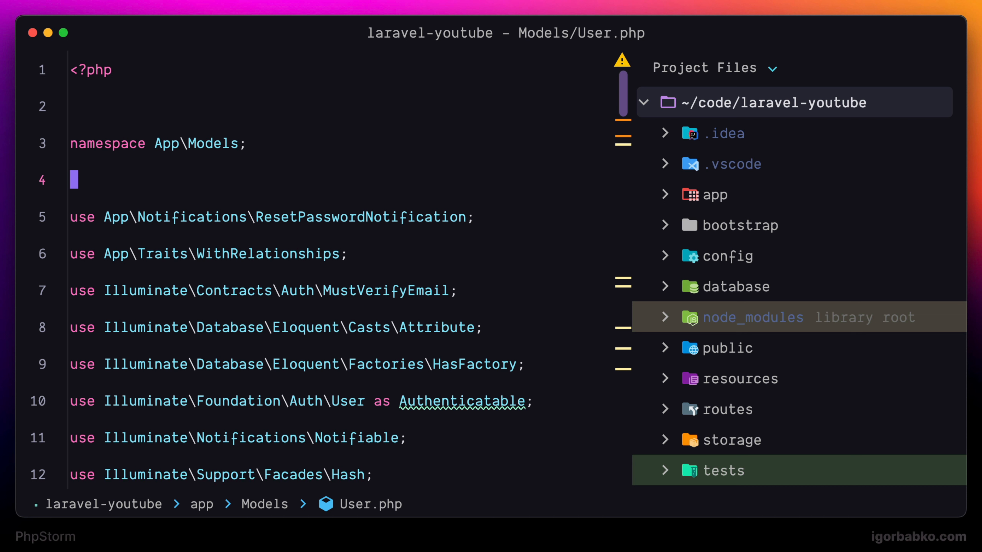
key(Up)
key(Up)
key(Up)
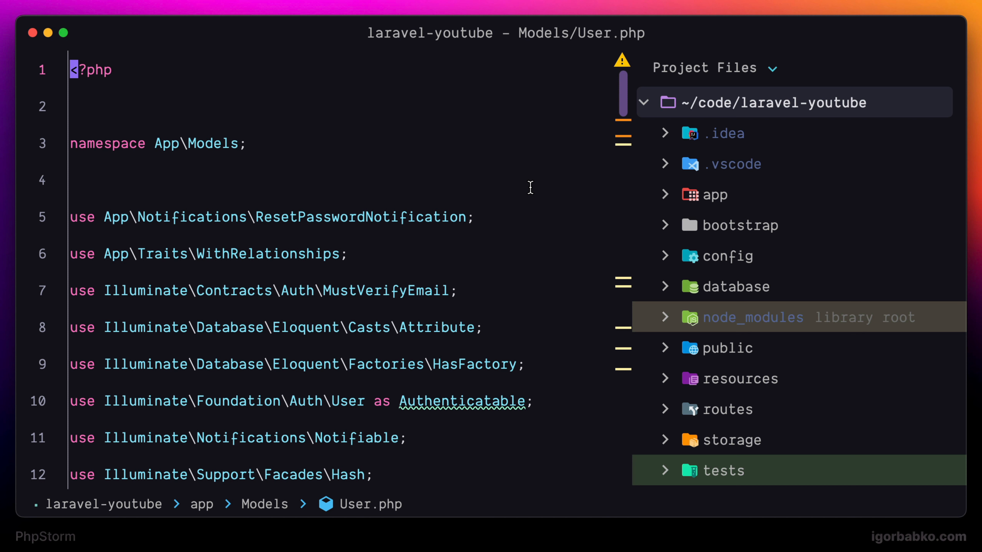
key(super+shift+4)
drag(57, 58, 102, 488)
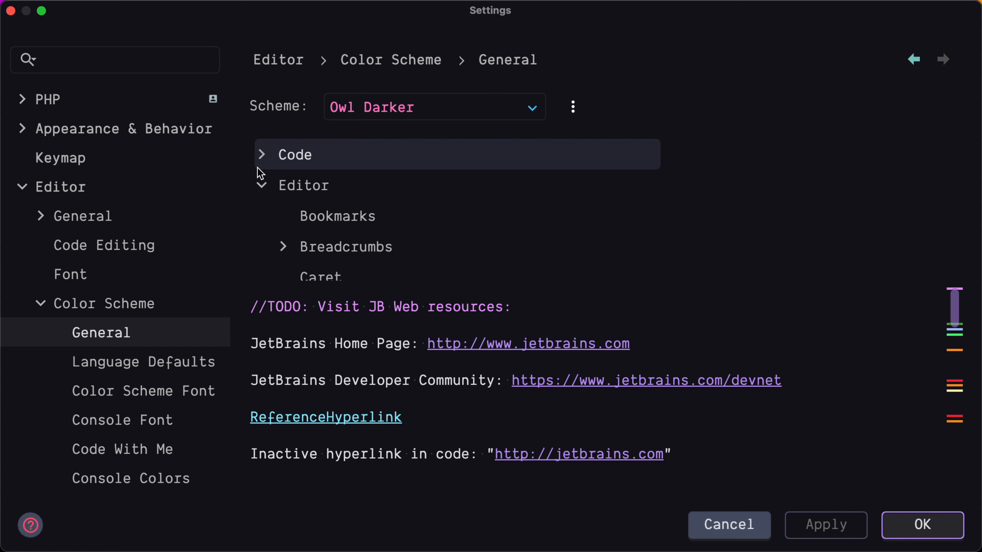
Step: Set the Indent guide background to 13111B in the Owl Darker general color scheme, apply it and close the settings
click(261, 155)
scroll(411, 194, down, 15)
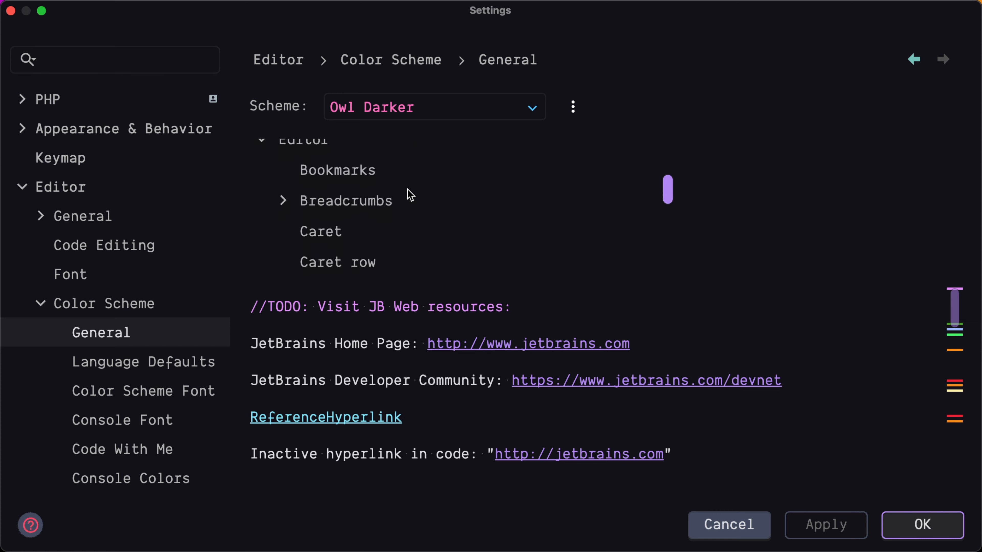
click(403, 209)
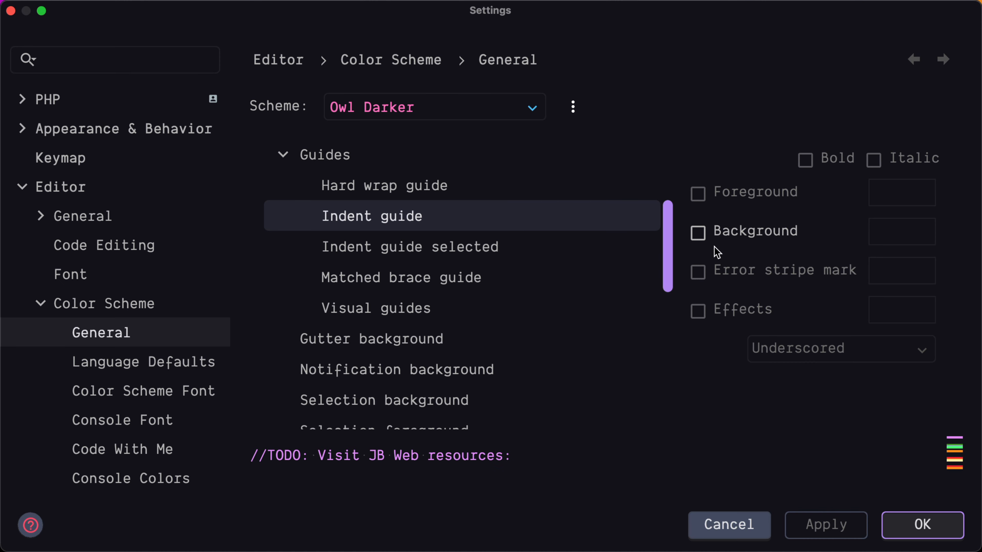
click(698, 233)
click(831, 525)
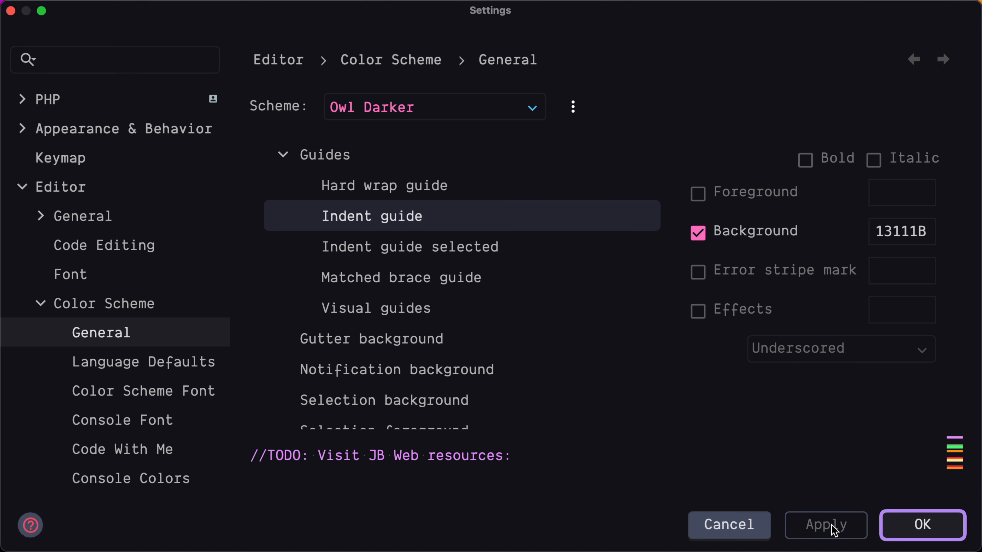
click(906, 525)
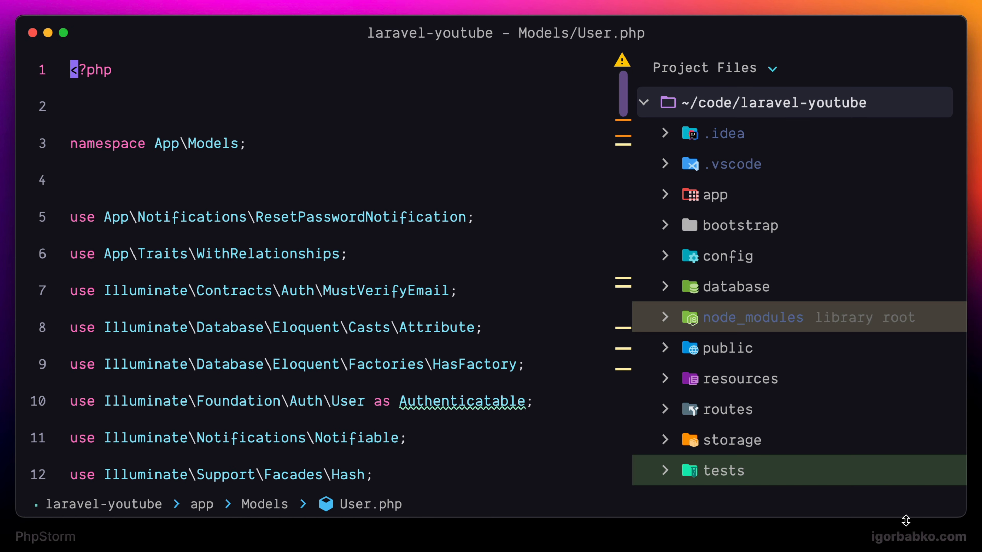
key(super+shift+4)
drag(354, 15, 654, 41)
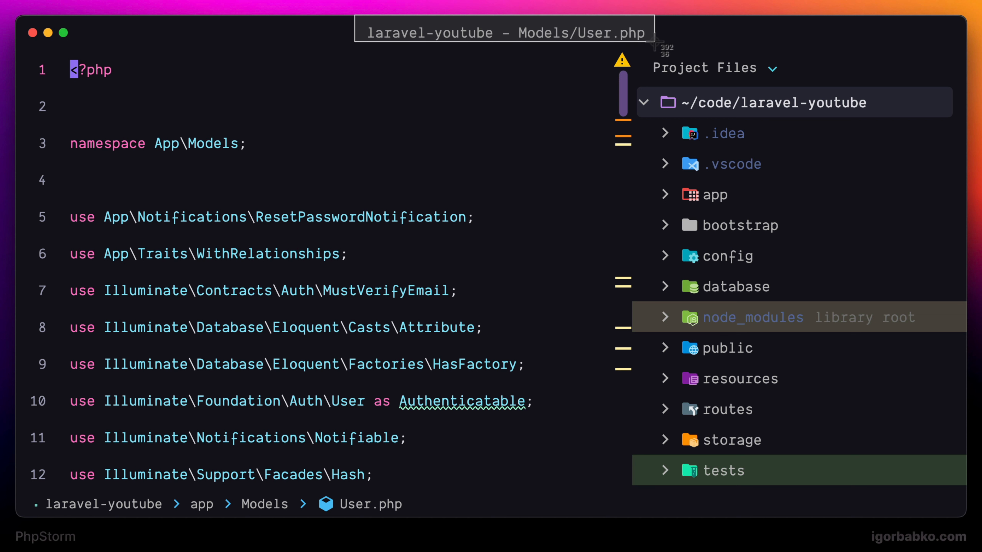
drag(654, 42, 653, 41)
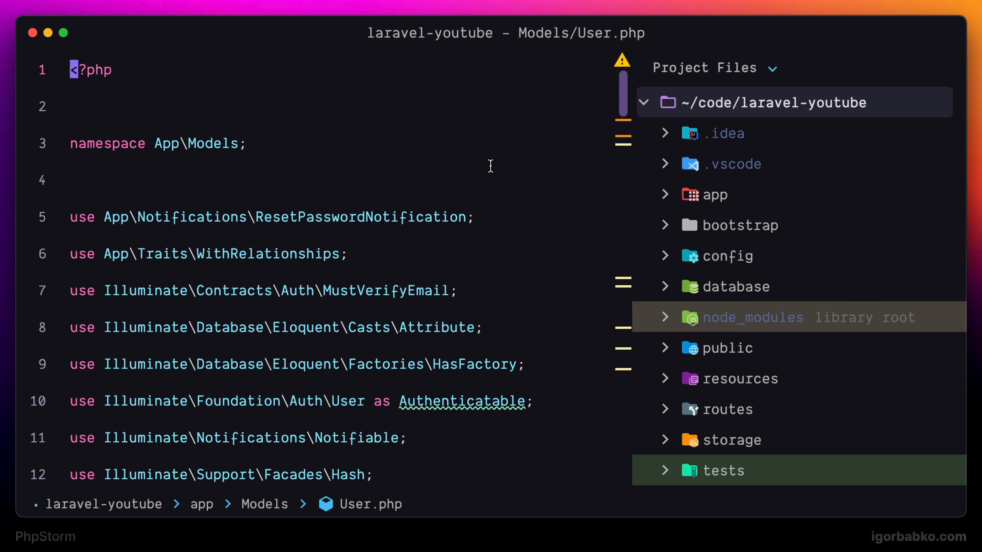
key(super+shift+4)
drag(30, 489, 431, 519)
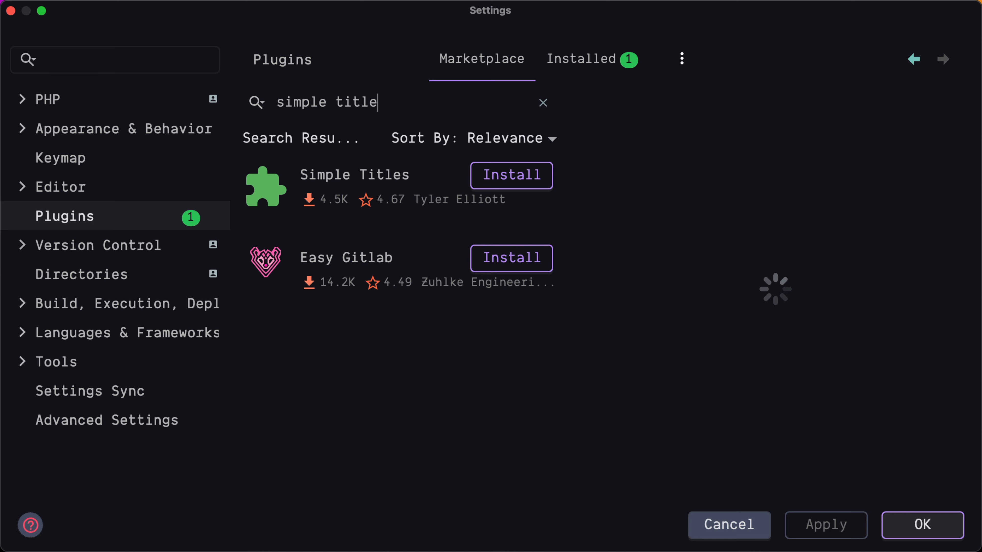
Step: Install the Simple Titles plugin from the Marketplace and restart PhpStorm to apply it
click(378, 186)
click(479, 178)
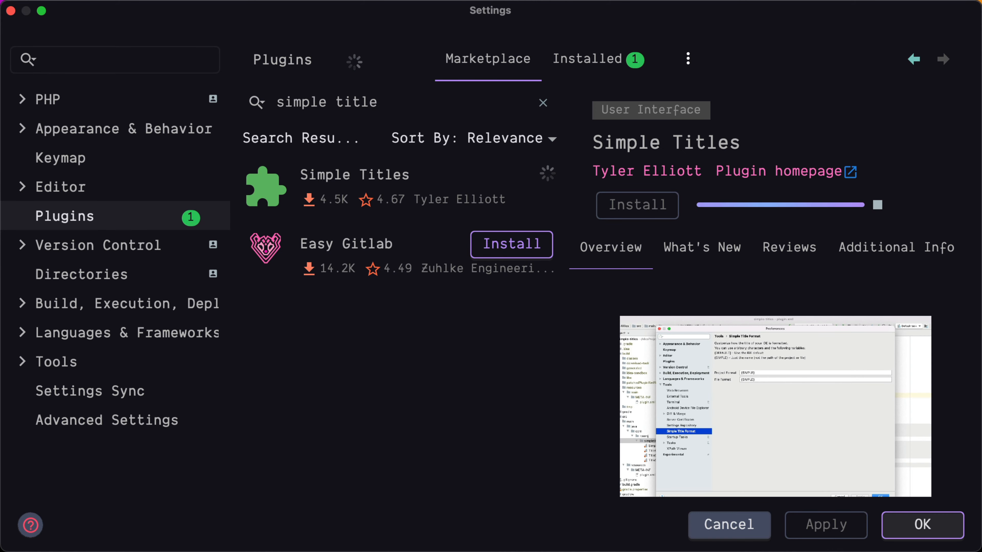
click(516, 181)
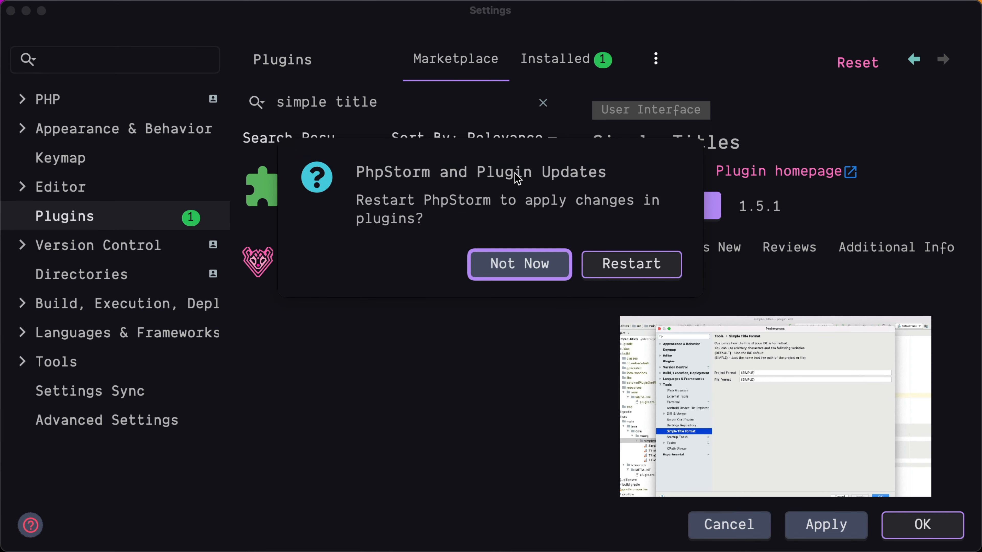
click(626, 254)
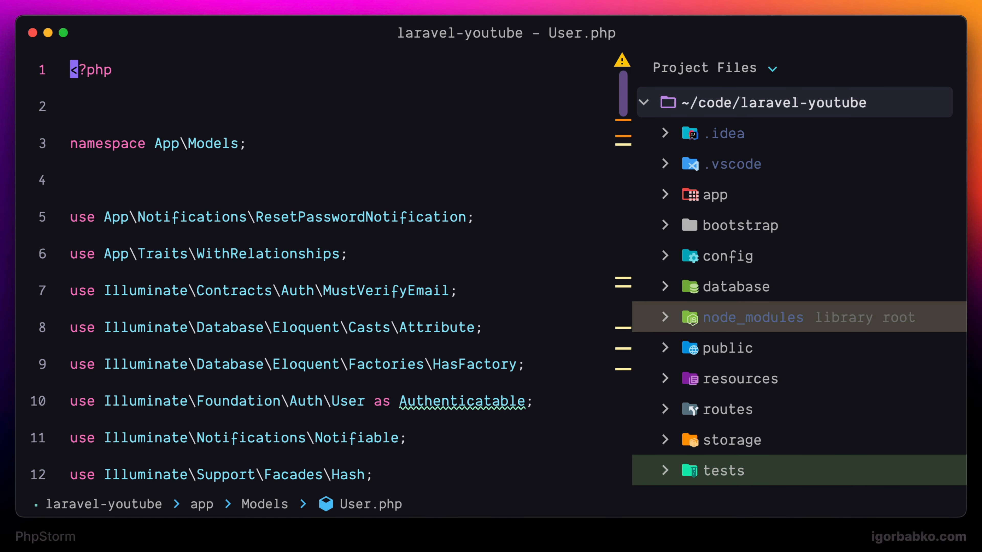
Step: Leave both Project Format and File Format blank in the Simple Title Format settings, apply the change and close the settings
key(super+comma)
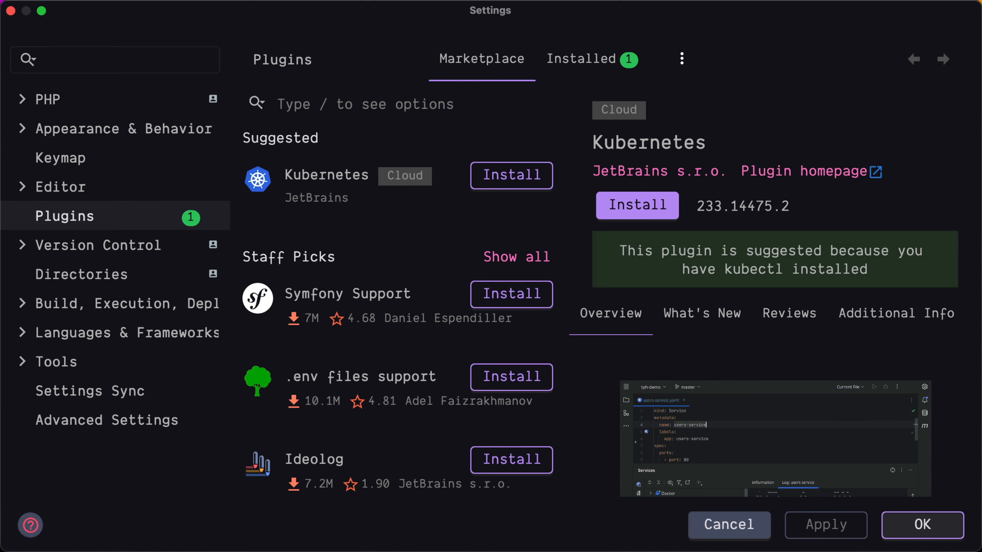
click(144, 63)
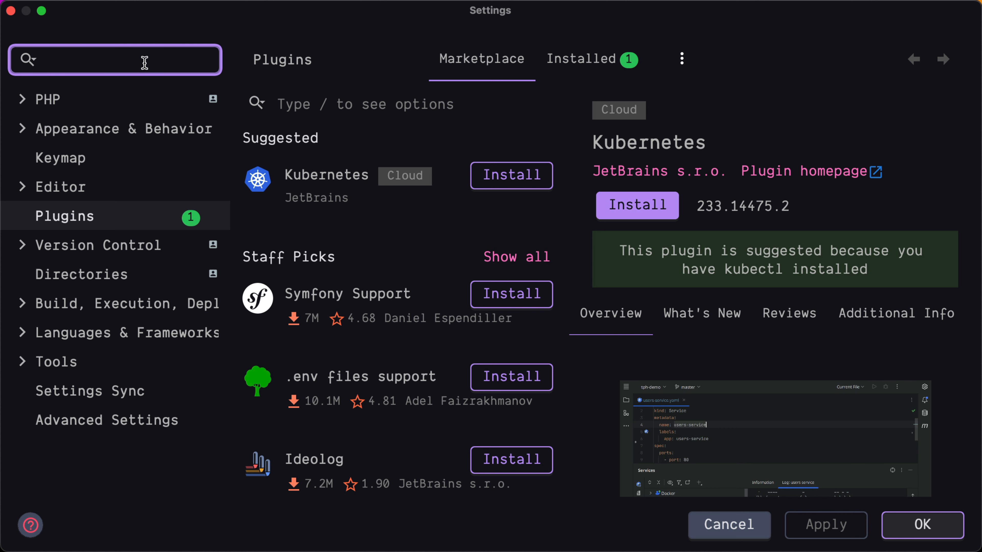
text(simple title format)
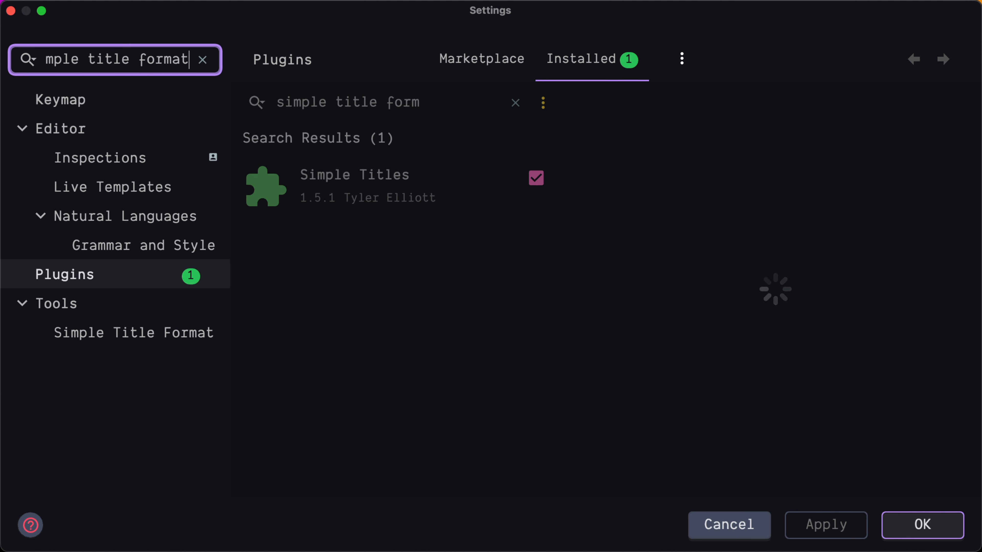
click(133, 333)
double_click(475, 277)
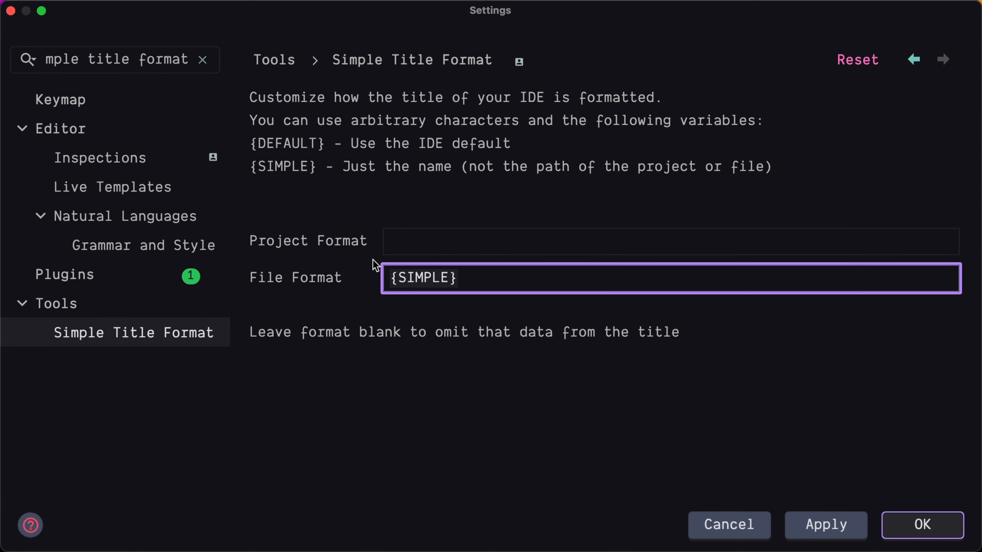
key(BackSpace)
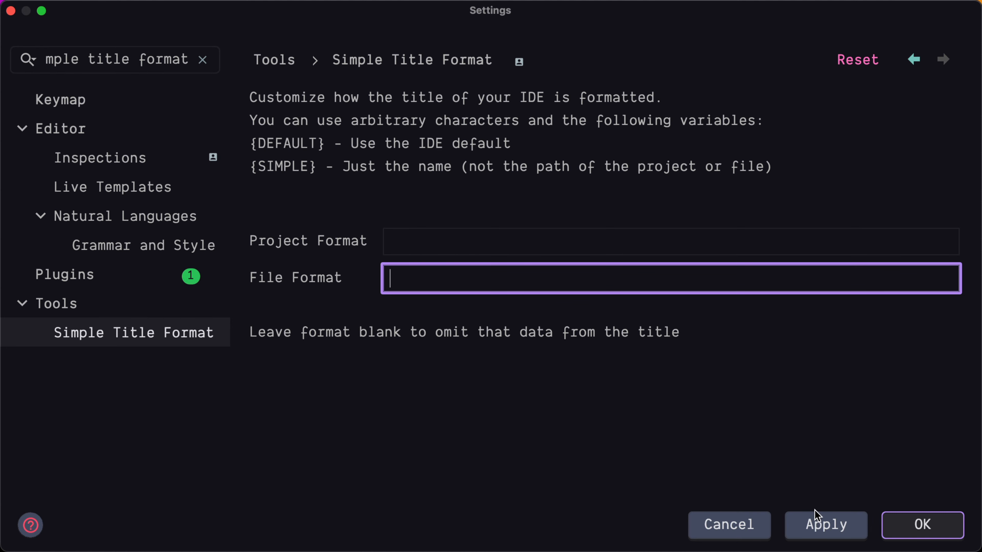
click(831, 530)
click(912, 530)
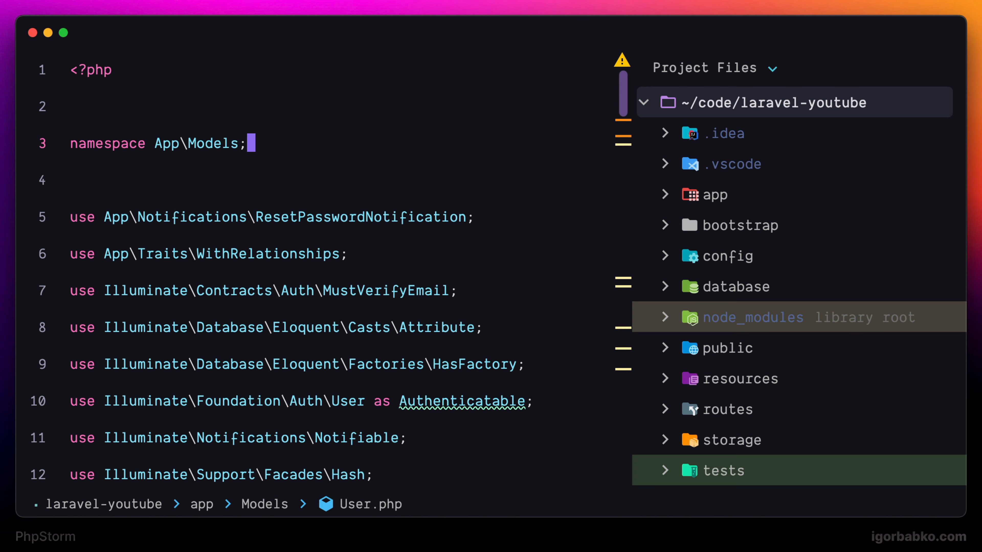
Step: Search everywhere for "appser" and open AppServiceProvider.php from the Providers folder
key(shift)
key(shift)
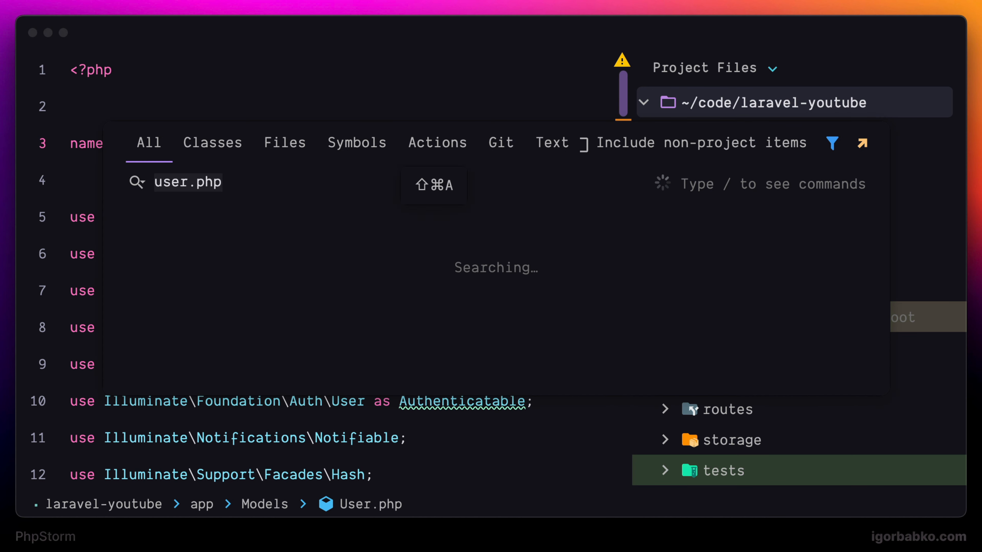
text(appser)
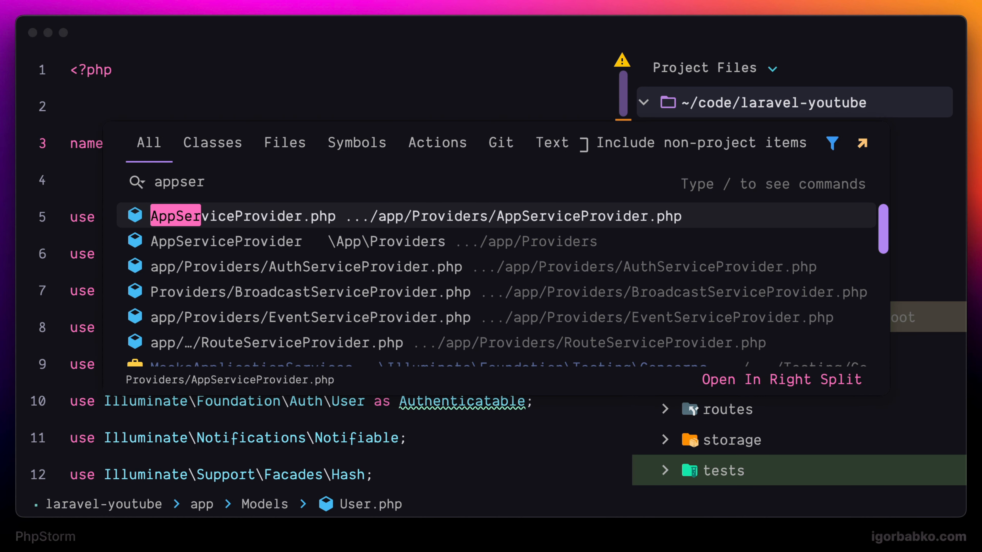
key(Return)
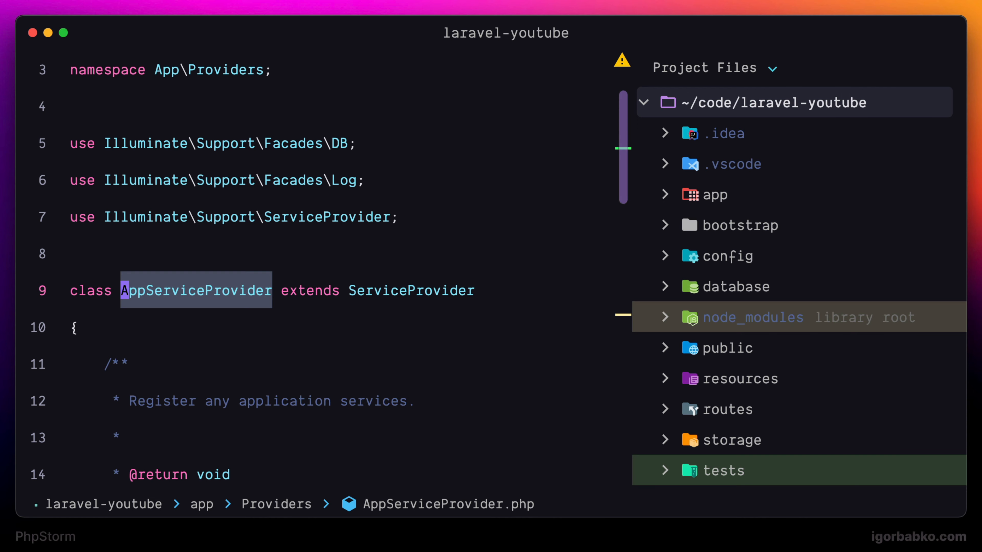
Step: Run the Restart IDE action and confirm the restart
key(shift)
key(shift)
text(restart ide)
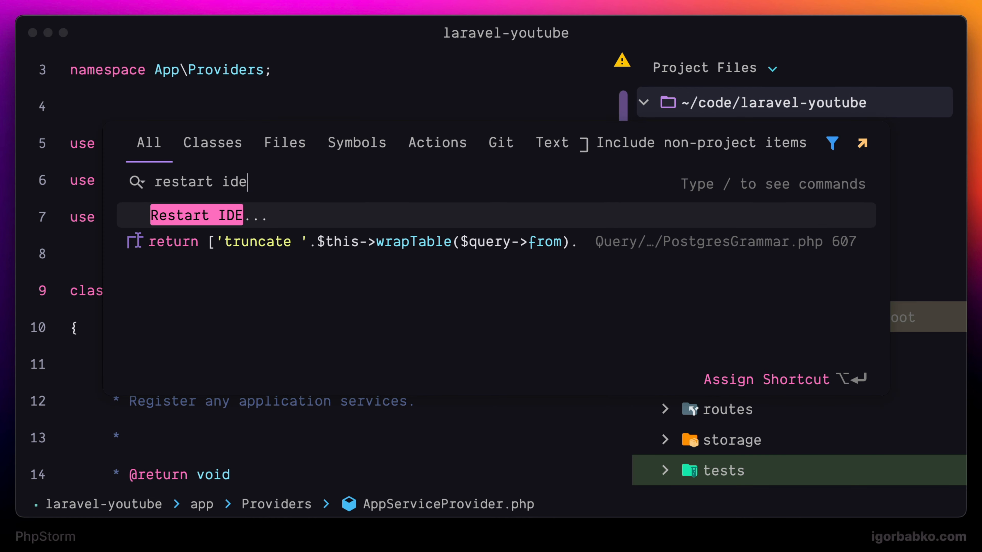
key(Return)
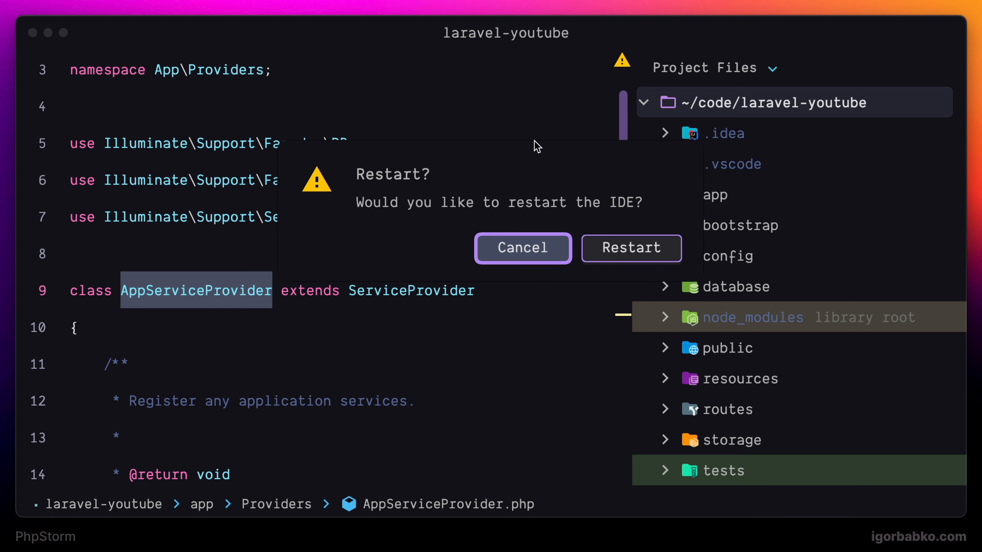
click(622, 236)
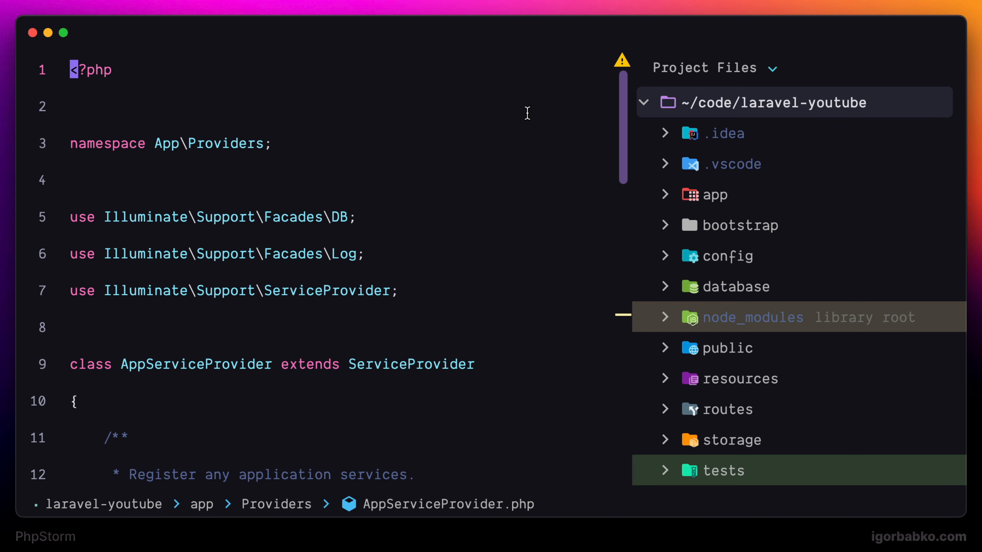
Step: Search everywhere for user.php and open Models/User.php
key(shift)
key(shift)
text(user.php)
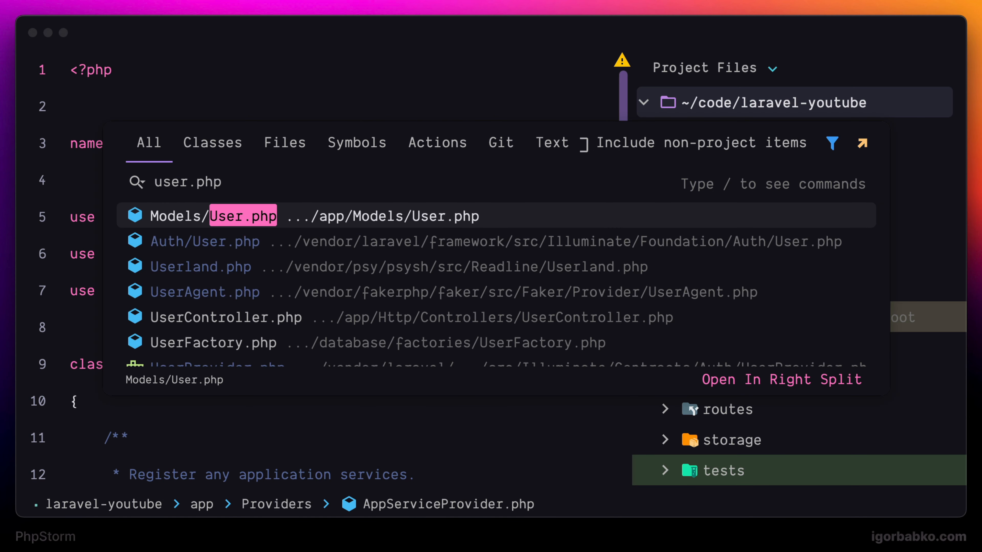
key(Return)
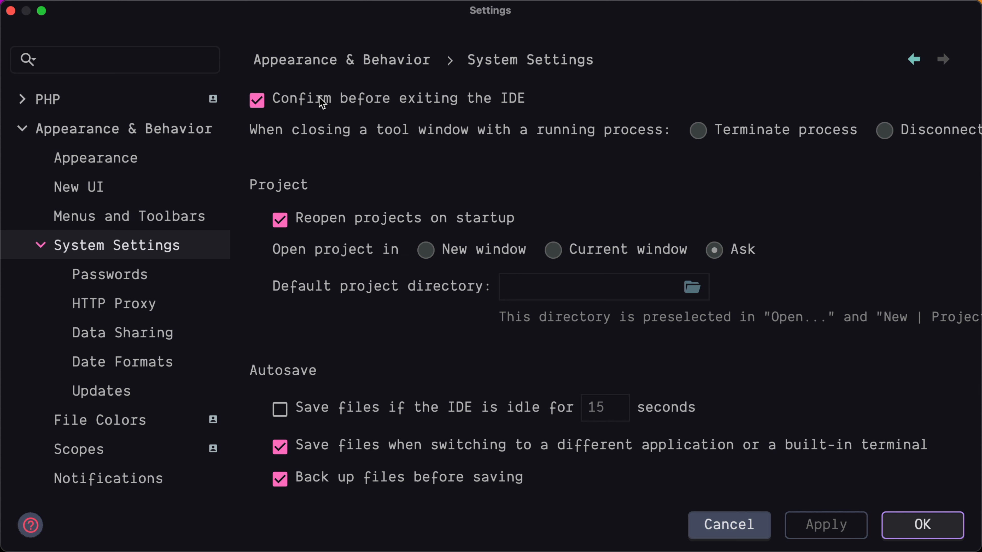
Step: Turn off Confirm before exiting the IDE in System Settings, apply the change and close the settings
click(321, 103)
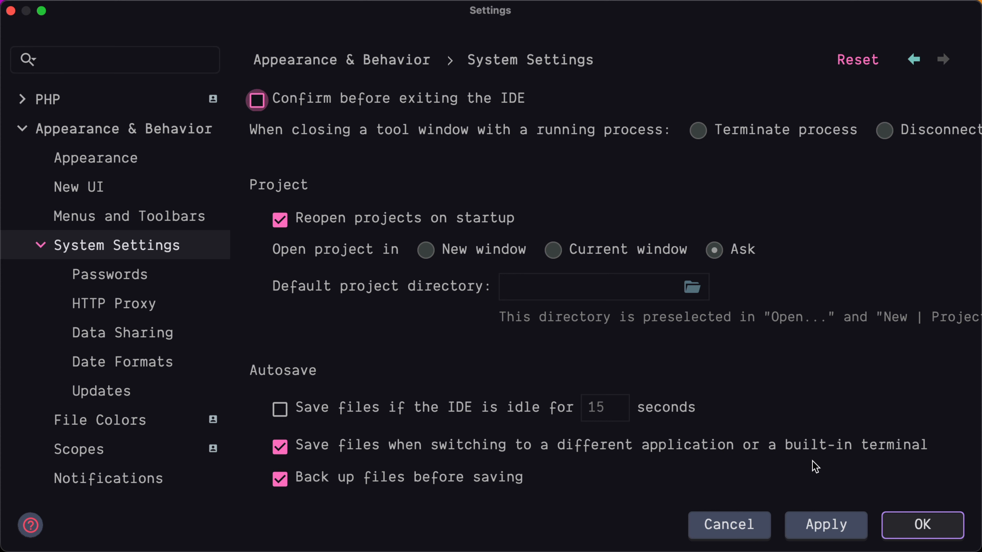
click(842, 528)
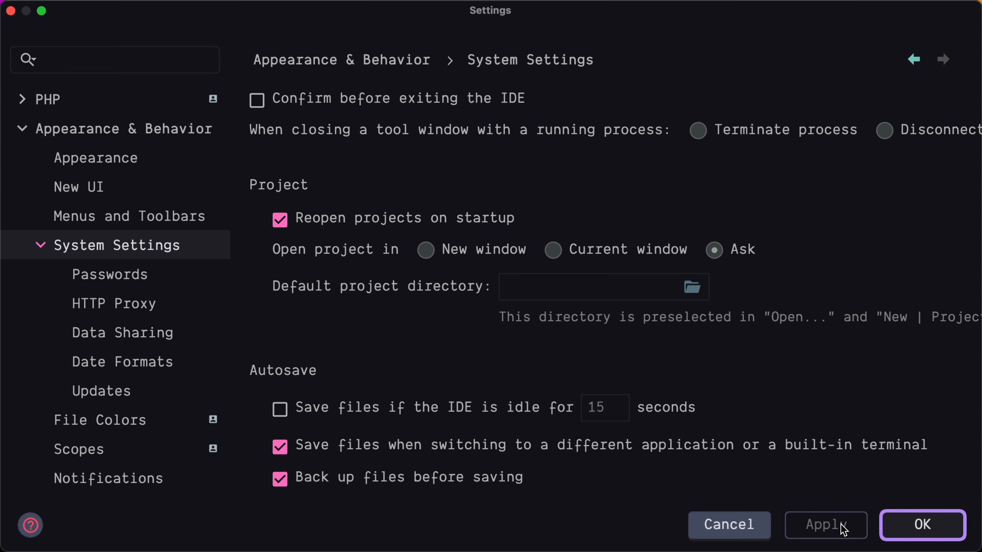
click(889, 528)
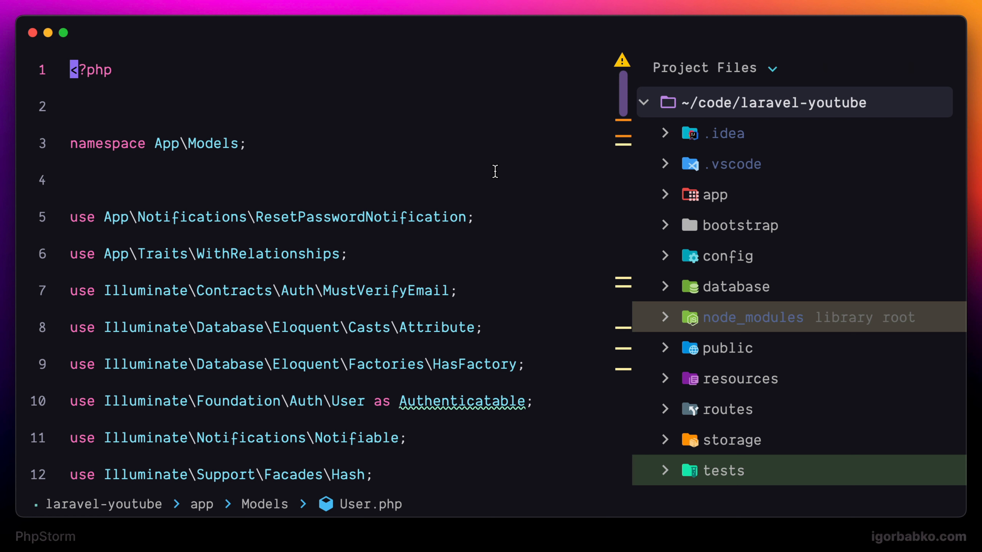
Step: Enable the space before arrow function parentheses in the PHP code style settings
key(super+comma)
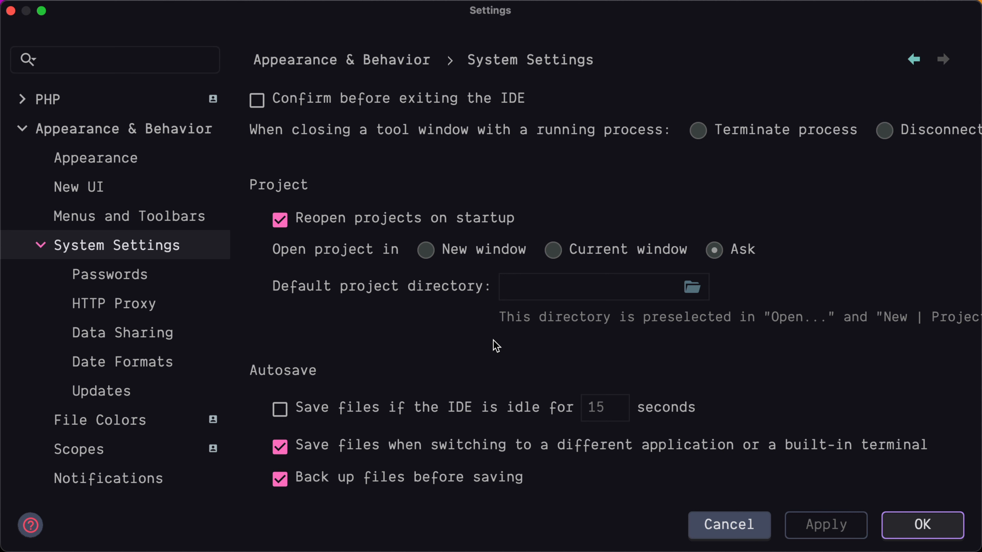
click(24, 131)
click(23, 187)
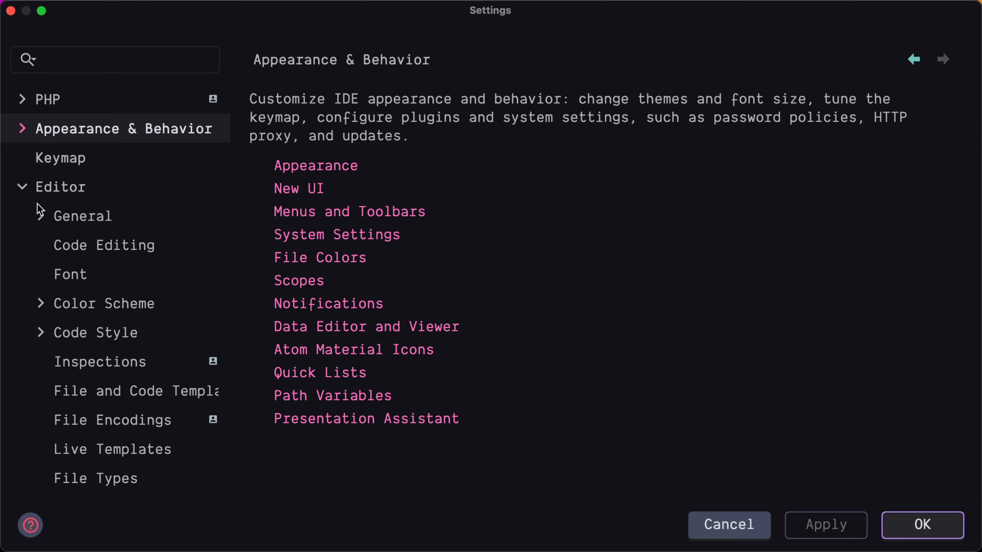
click(40, 332)
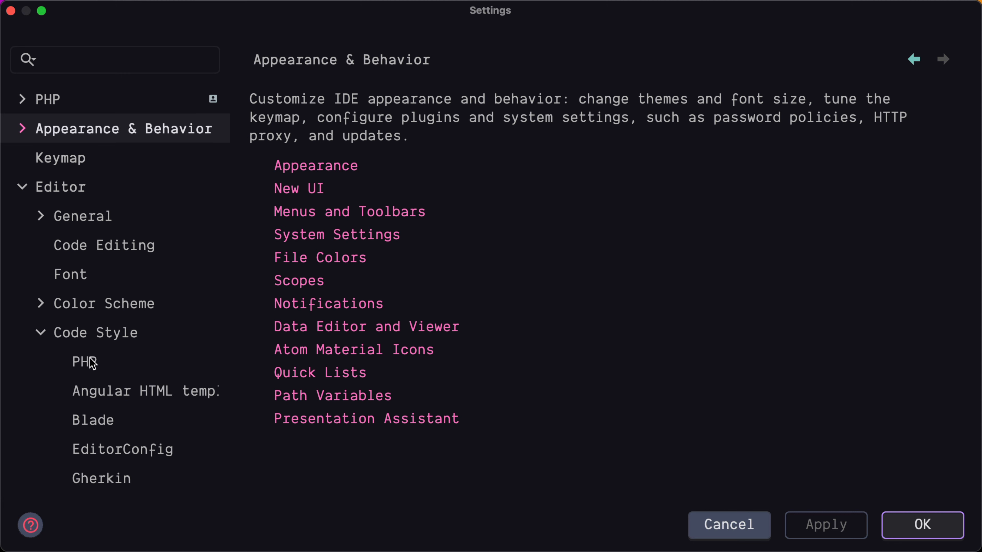
click(99, 363)
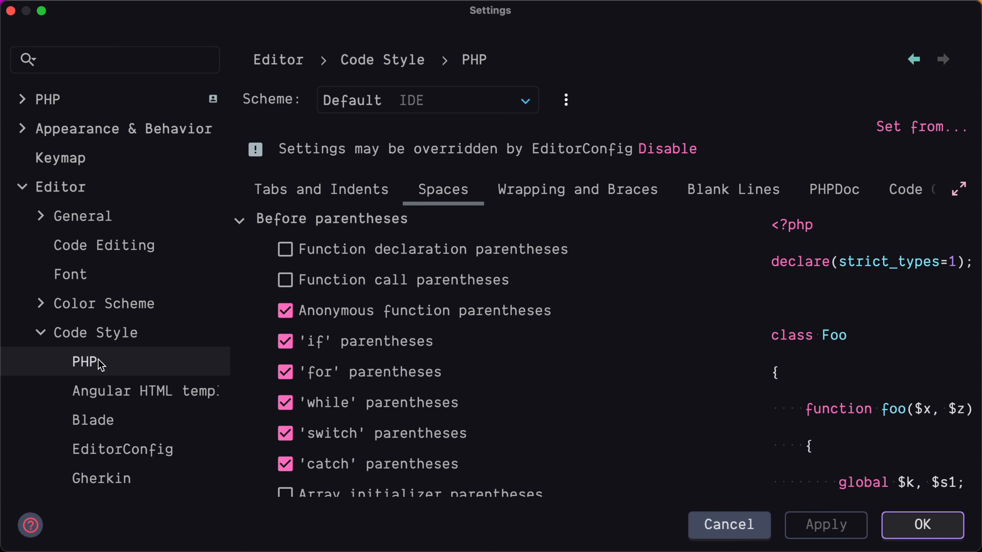
click(450, 193)
scroll(597, 320, down, 5)
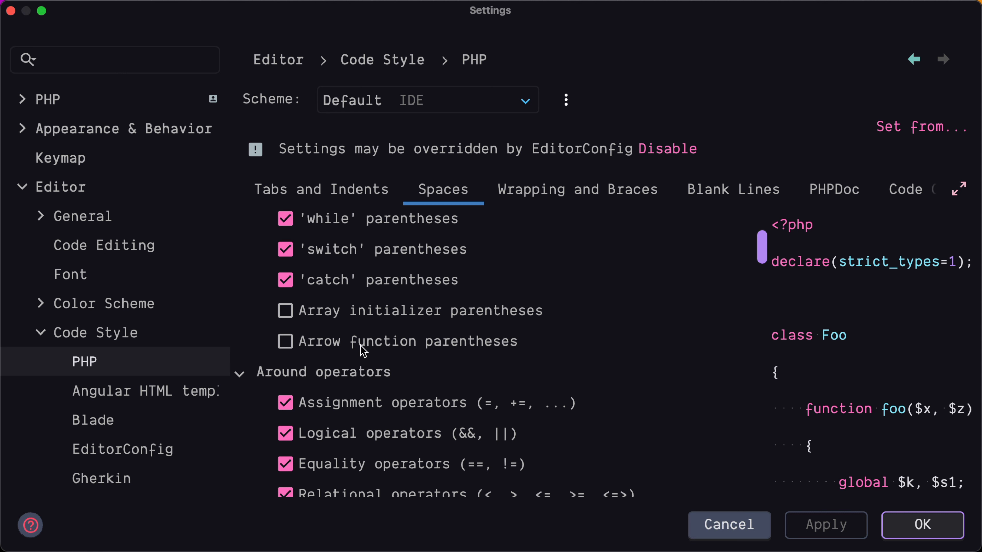
click(289, 346)
click(290, 347)
click(410, 345)
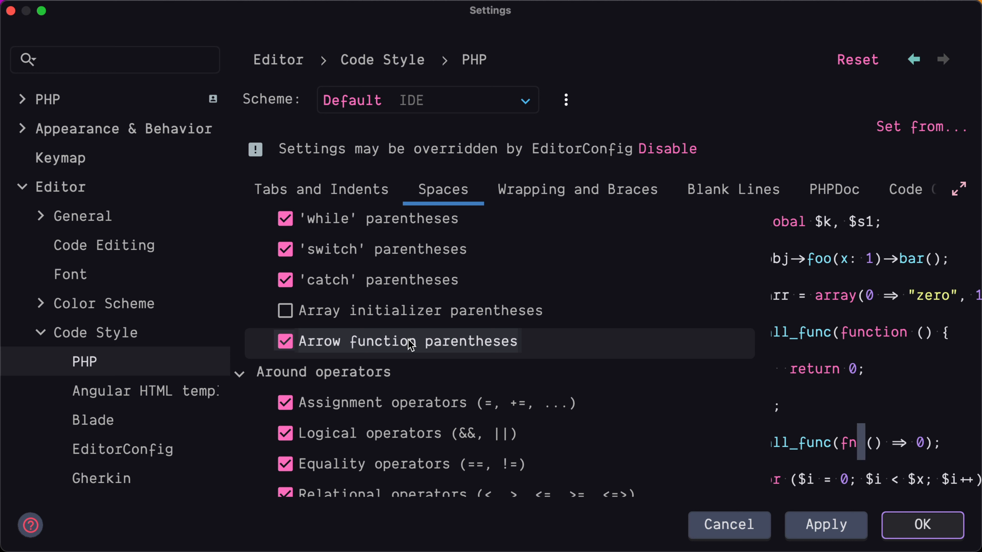
Step: Set the JavaScript code style's tab size, indent and continuation indent to 2
scroll(110, 360, down, 8)
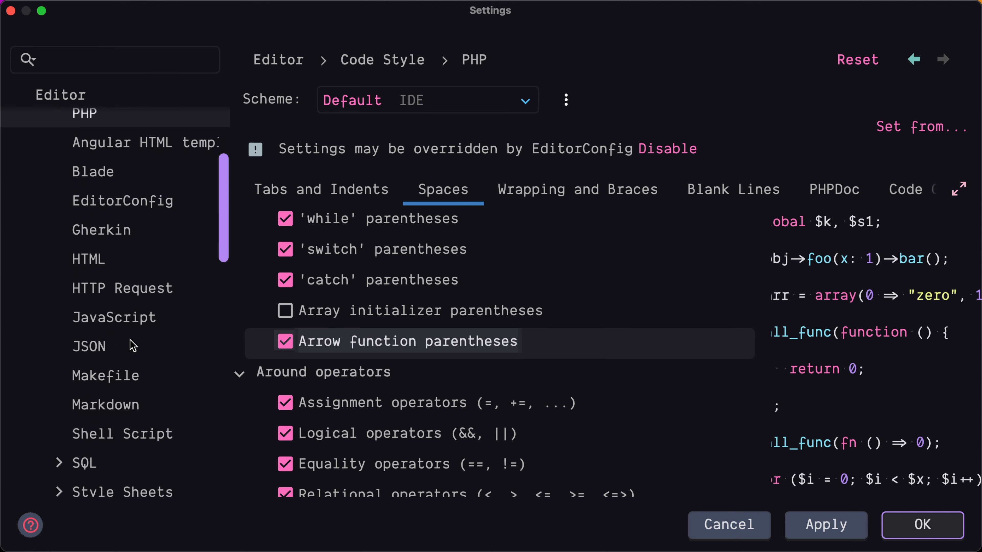
click(89, 320)
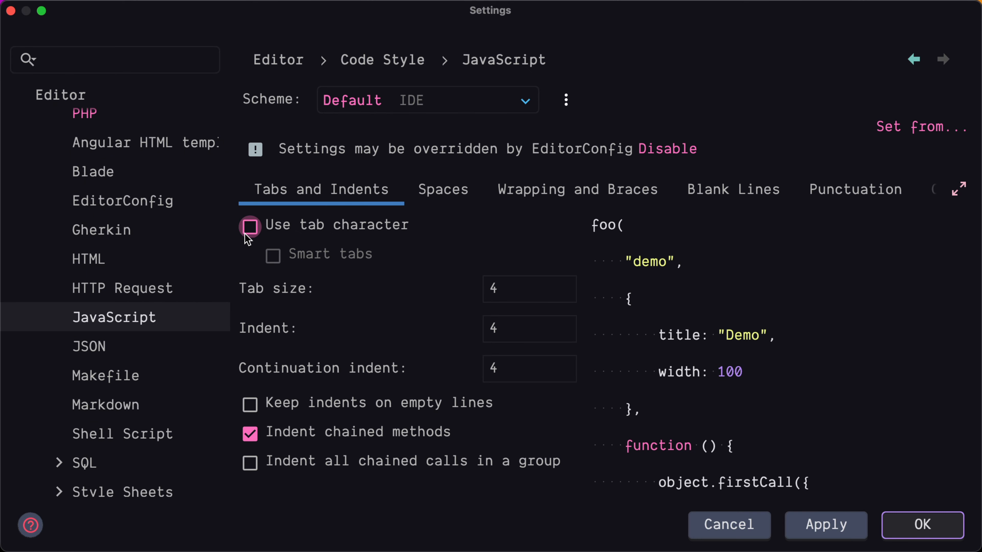
click(513, 294)
key(BackSpace)
text(2)
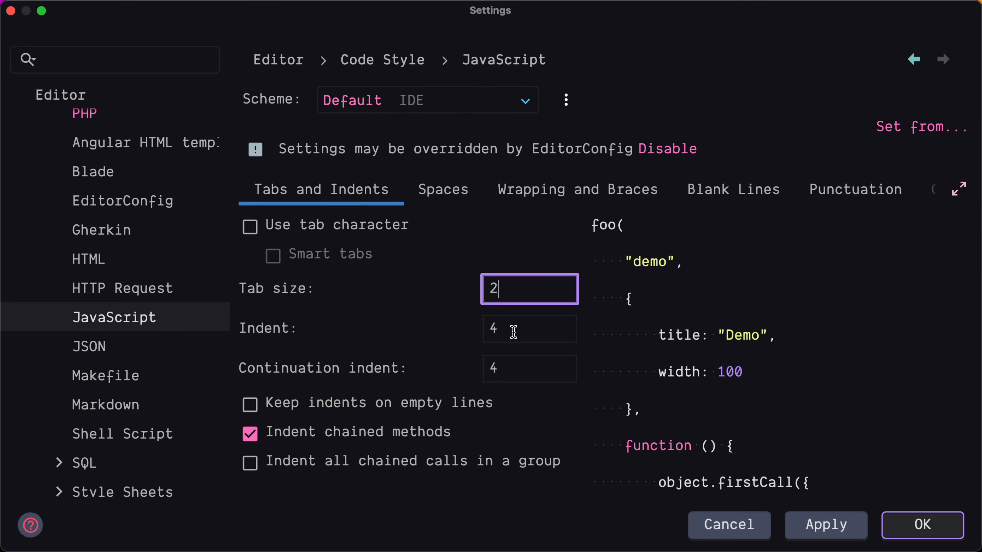
click(513, 332)
key(BackSpace)
text(2)
click(514, 363)
key(BackSpace)
text(2)
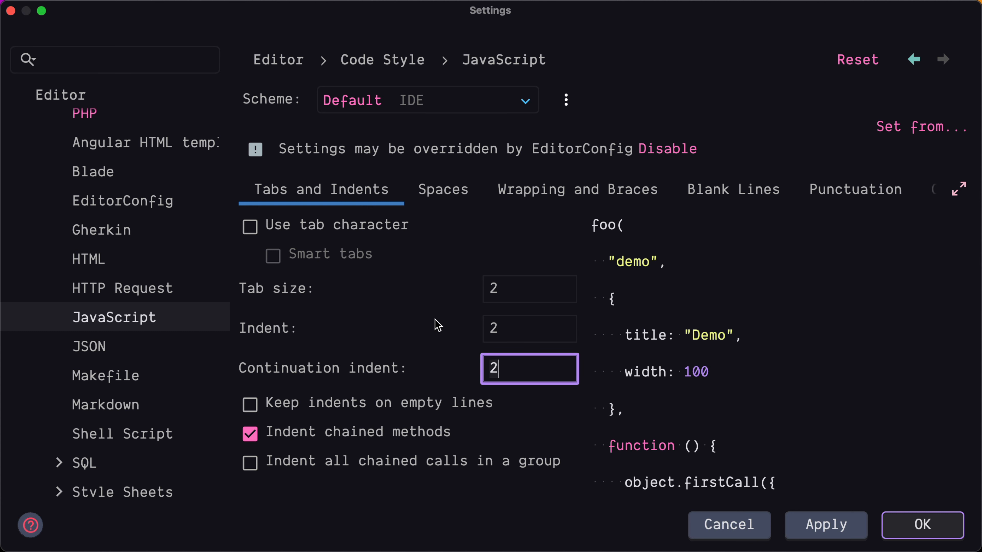
Step: Enable JavaScript spaces within object literal braces and ES6 import/export braces, and save the settings
click(451, 195)
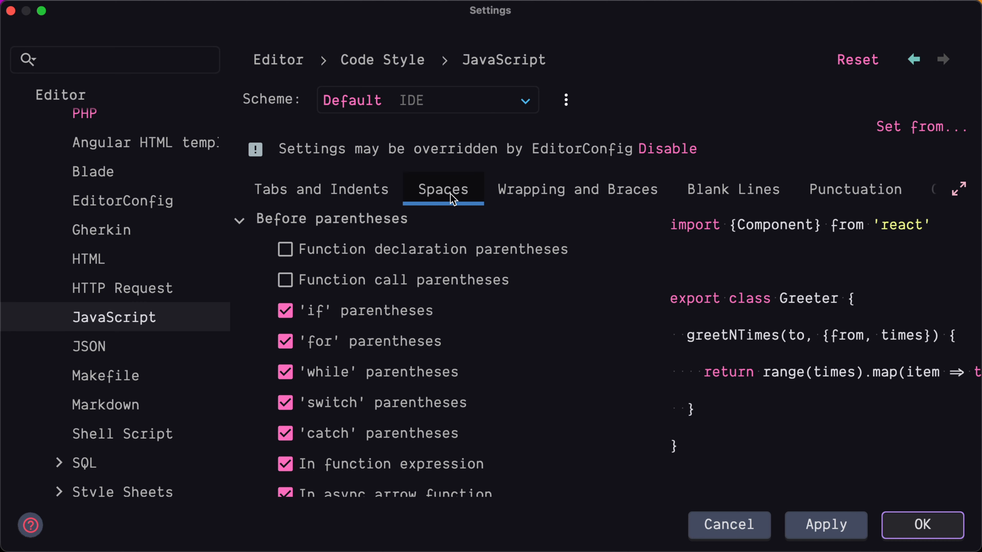
scroll(509, 285, down, 12)
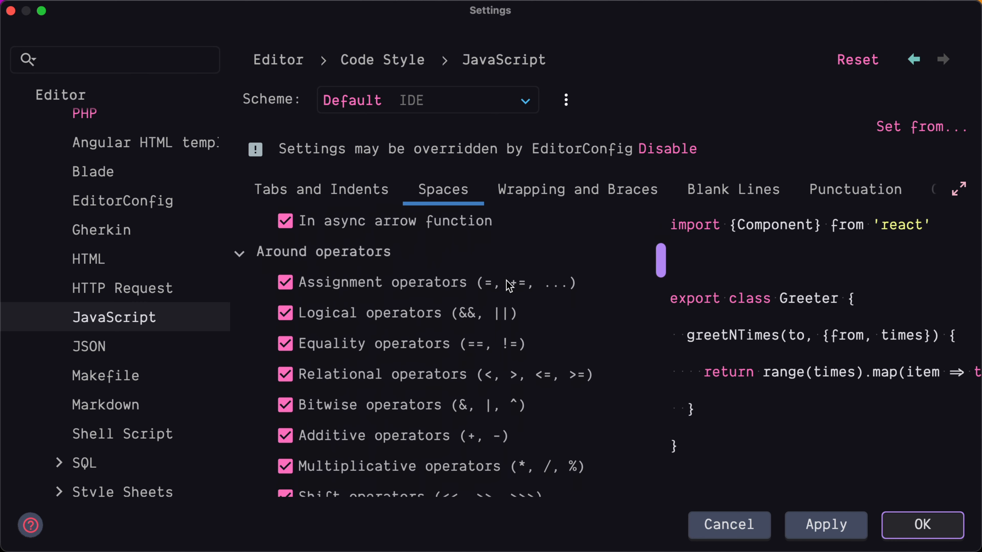
scroll(509, 286, down, 15)
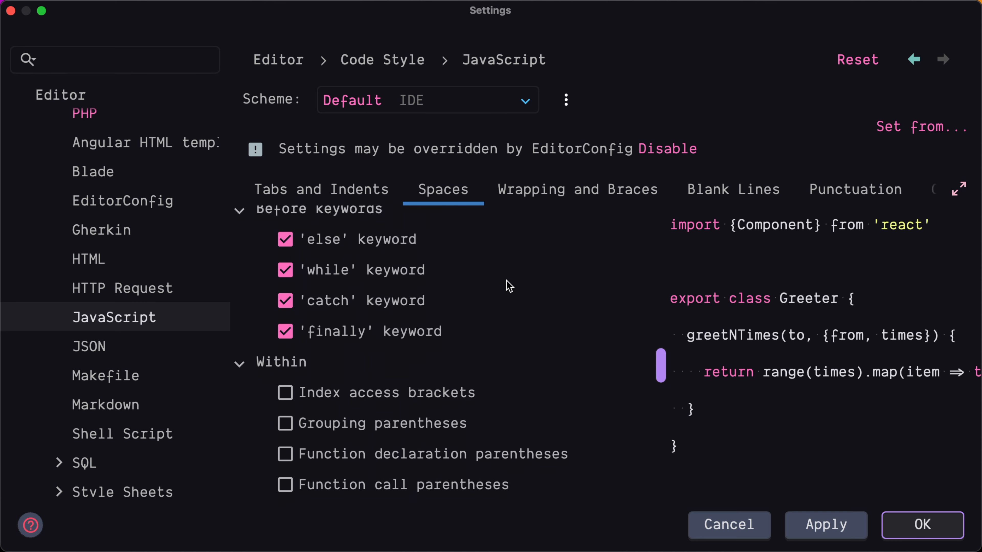
scroll(509, 286, down, 3)
click(387, 369)
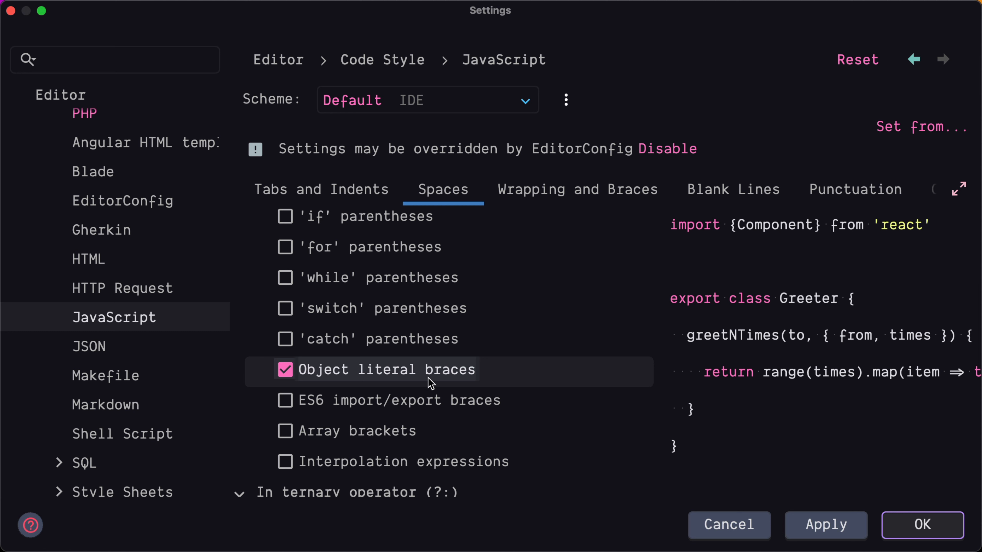
click(394, 402)
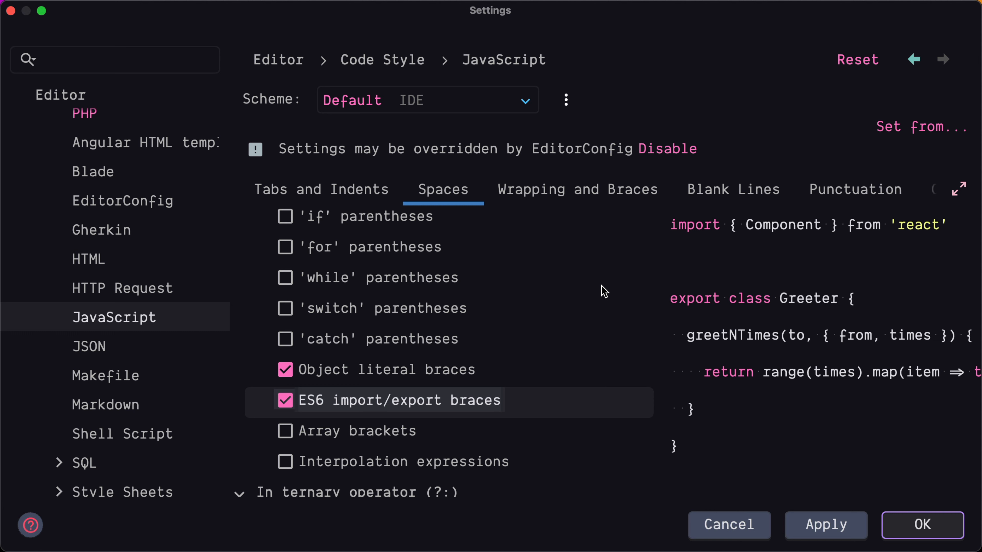
click(922, 525)
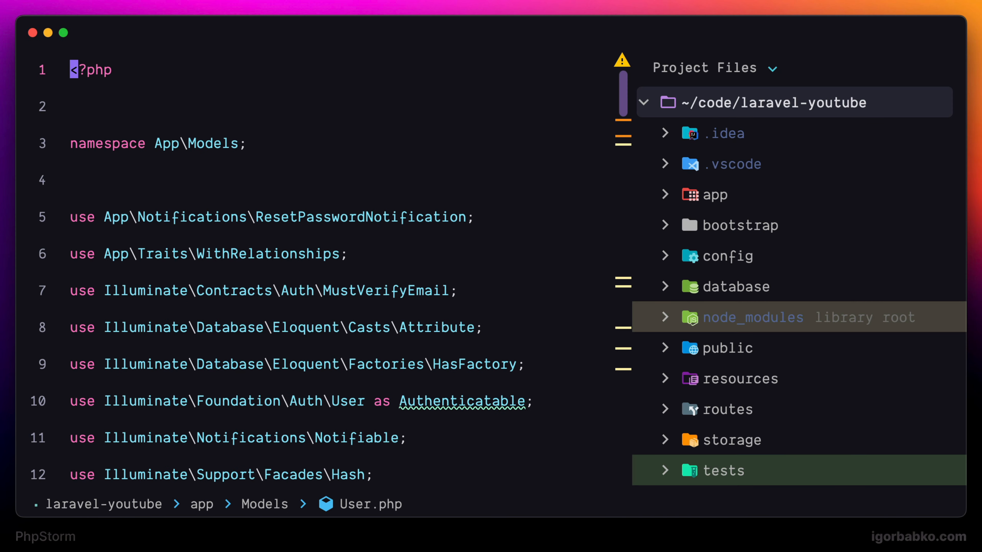
Step: Search everywhere for bootstrap.js and open the file from resources/js
key(shift)
key(shift)
text(bootstrap.js)
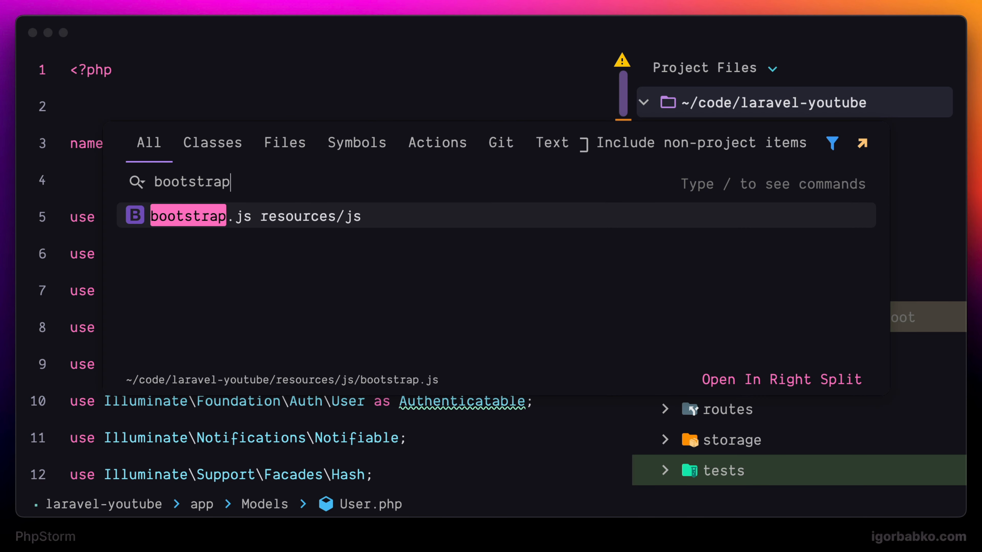
key(Return)
Step: Add the line const obj = {a: 'a', b: 'b'} below the X-Requested-With header line, surrounded by blank lines
key(j)
key(j)
key(j)
key(j)
key(j)
key(j)
key(j)
key(j)
key(j)
key(j)
key(k)
key(k)
key(k)
key(k)
key(k)
key(k)
key(k)
key(k)
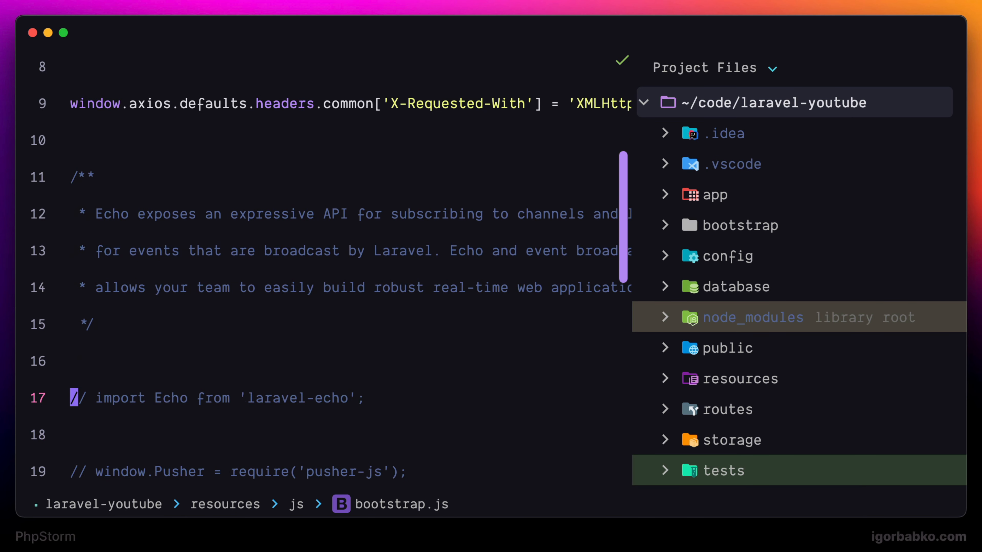
key(o)
key(Return)
key(Escape)
text(k)
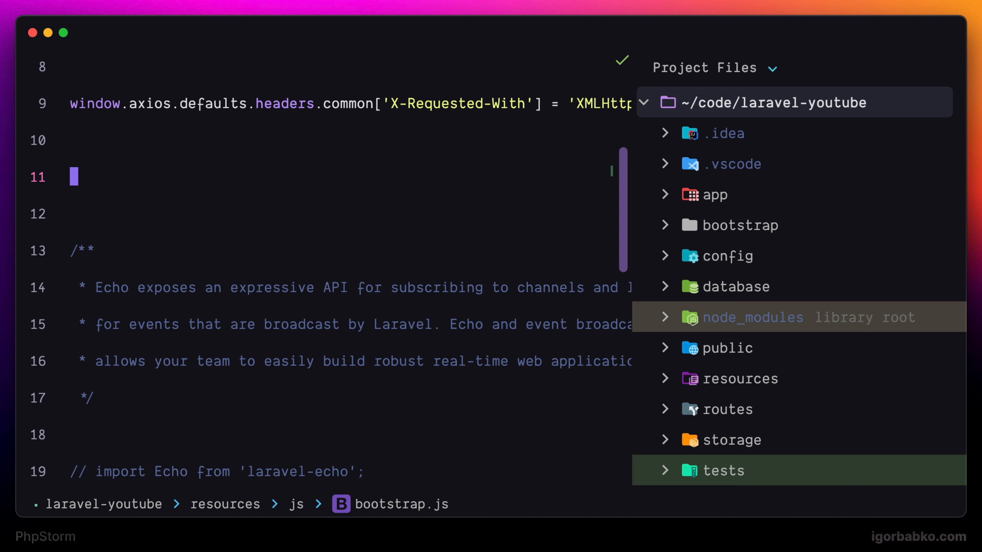
text(iconst obj )
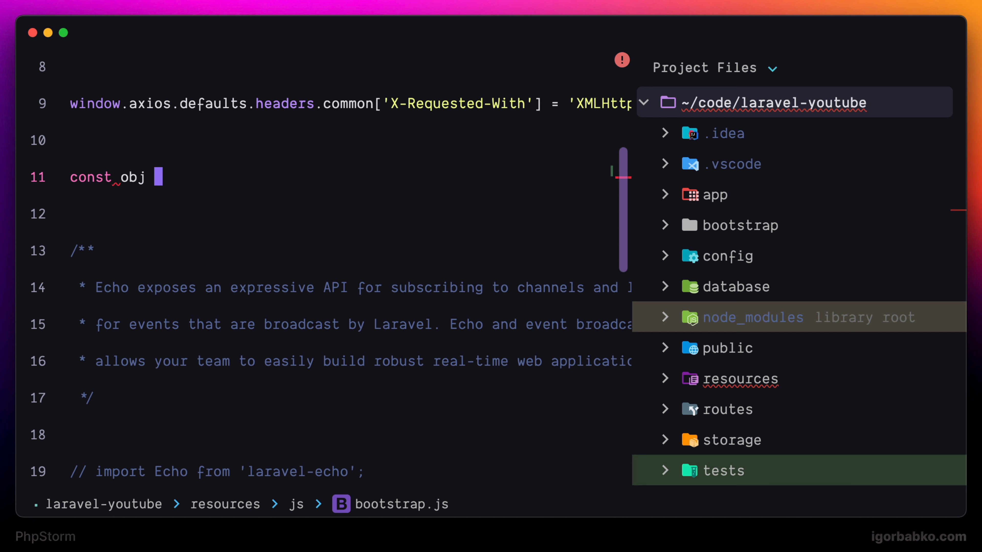
text(= {a:)
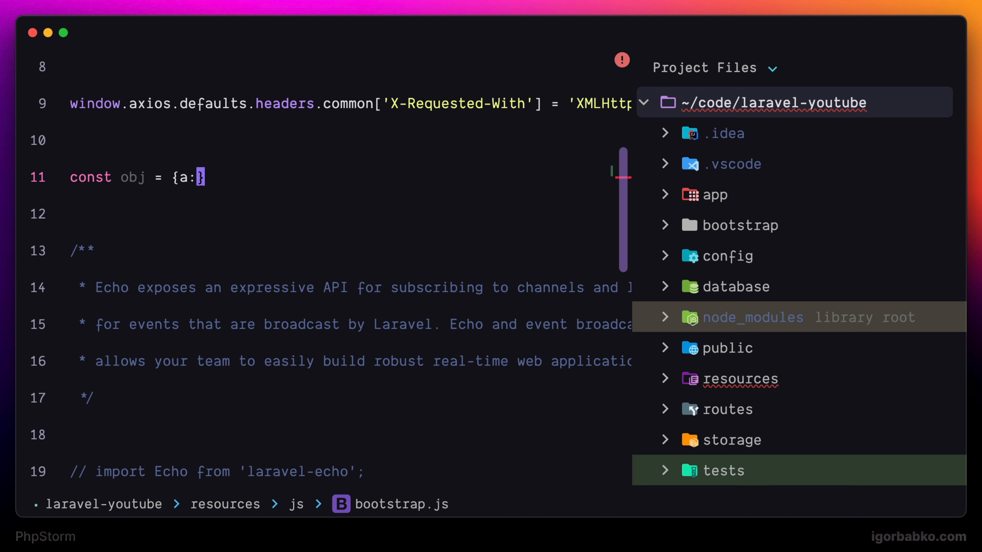
text( 'a', b:)
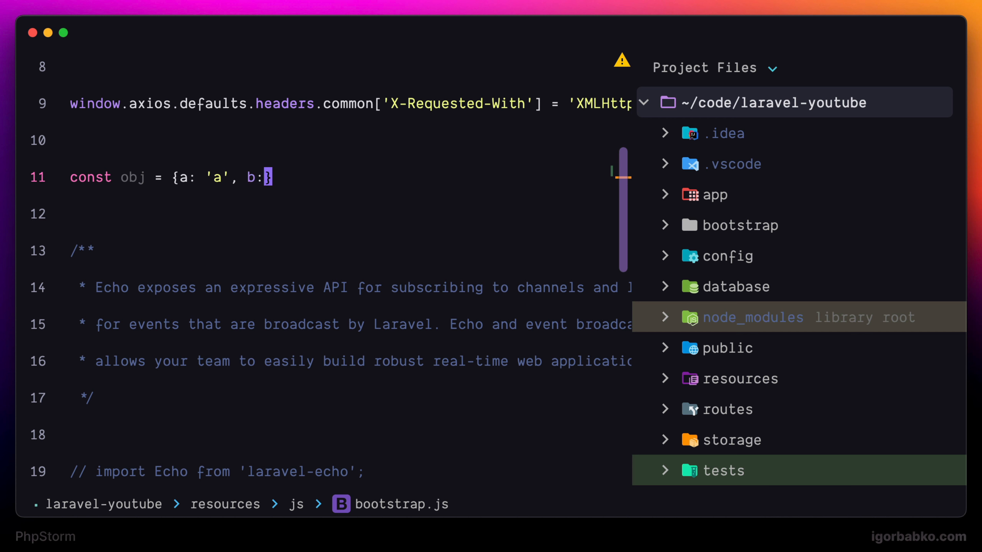
text( 'b')
Step: Reformat the code in bootstrap.js and check the spacing inside the obj literal's braces
key(Left)
key(Left)
key(Left)
key(Left)
key(Left)
key(Left)
key(Left)
key(Left)
key(Left)
key(Left)
key(Left)
key(Left)
key(Left)
key(Left)
key(Left)
key(Left)
key(Left)
key(Right)
key(Down)
key(shift)
key(shift)
key(BackSpace)
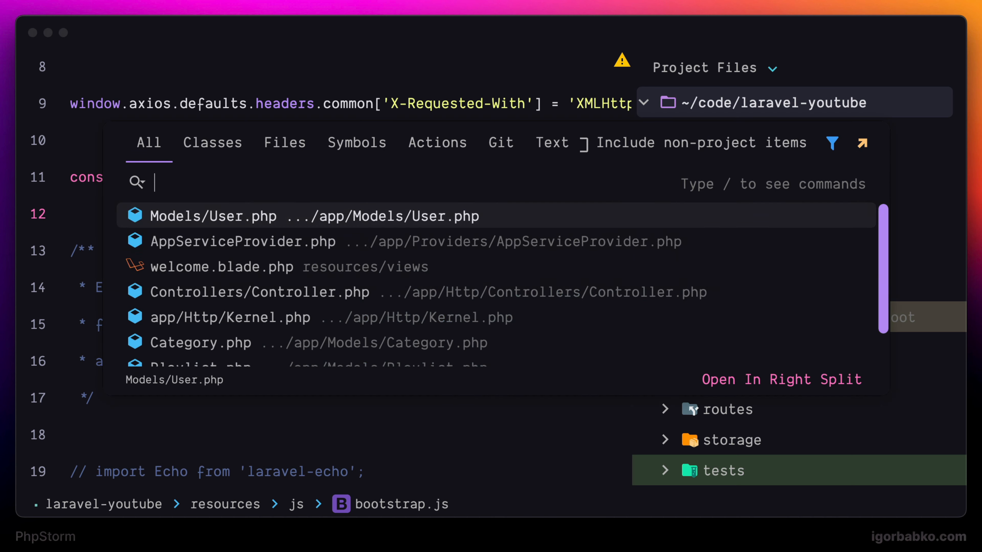
key(Escape)
key(k)
key(w)
key(w)
key(w)
key(w)
key(l)
key(l)
key(l)
key(l)
key(l)
key(l)
key(l)
key(l)
key(l)
key(l)
key(l)
key(l)
key(l)
key(l)
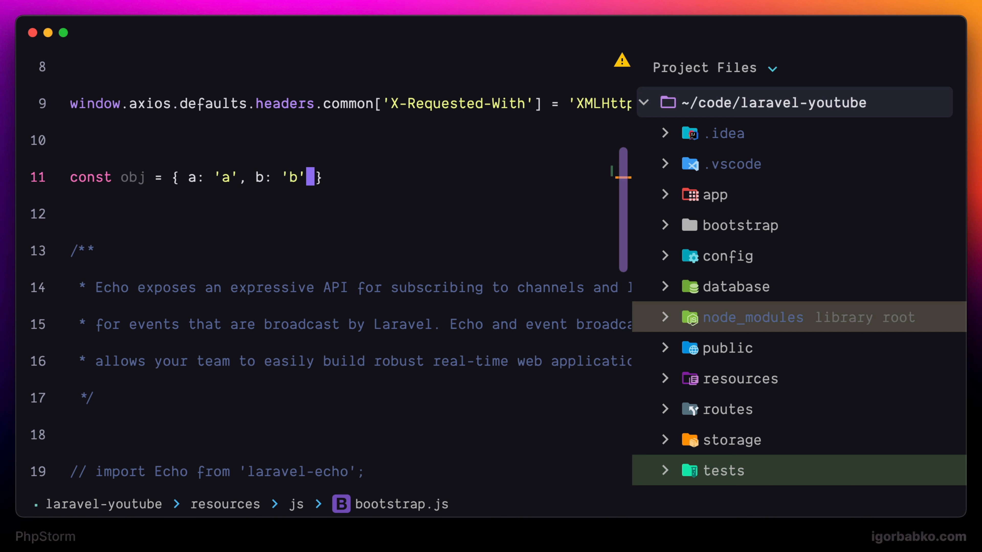
Step: Delete the const obj test line from bootstrap.js and return to the start of the file
key(l)
key(l)
key(BackSpace)
key(BackSpace)
key(BackSpace)
key(BackSpace)
key(BackSpace)
key(BackSpace)
key(BackSpace)
key(BackSpace)
key(BackSpace)
key(BackSpace)
key(BackSpace)
key(BackSpace)
key(BackSpace)
key(BackSpace)
key(BackSpace)
key(BackSpace)
key(BackSpace)
key(BackSpace)
key(BackSpace)
key(BackSpace)
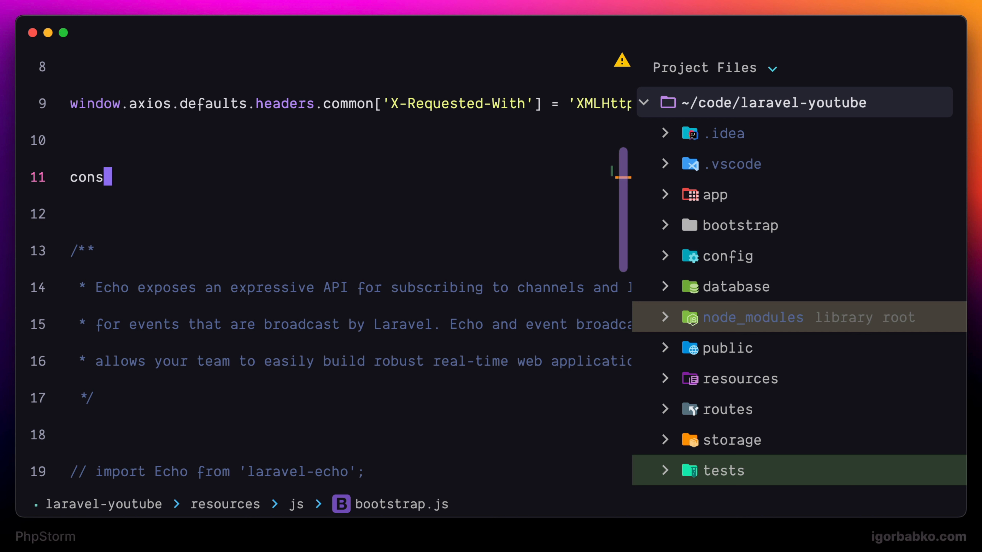
key(BackSpace)
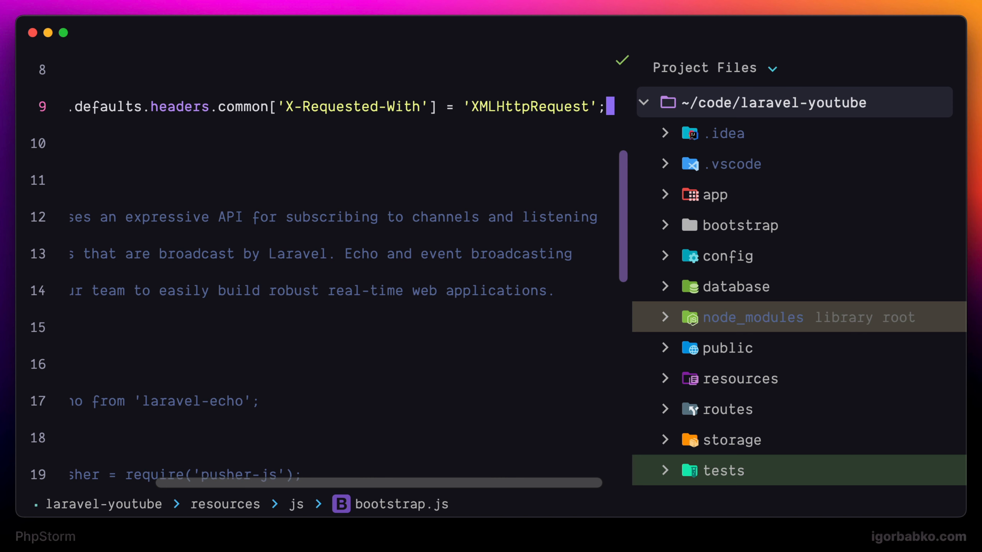
key(g)
key(g)
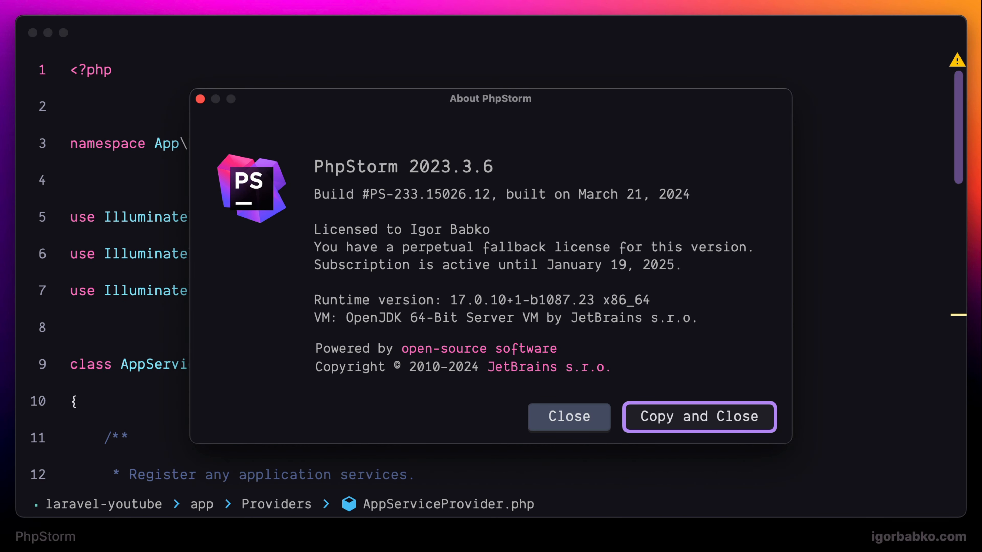
Step: Close the About window and search everywhere for "import settings", highlighting the Manage IDE Settings entry before dismissing the search
key(Escape)
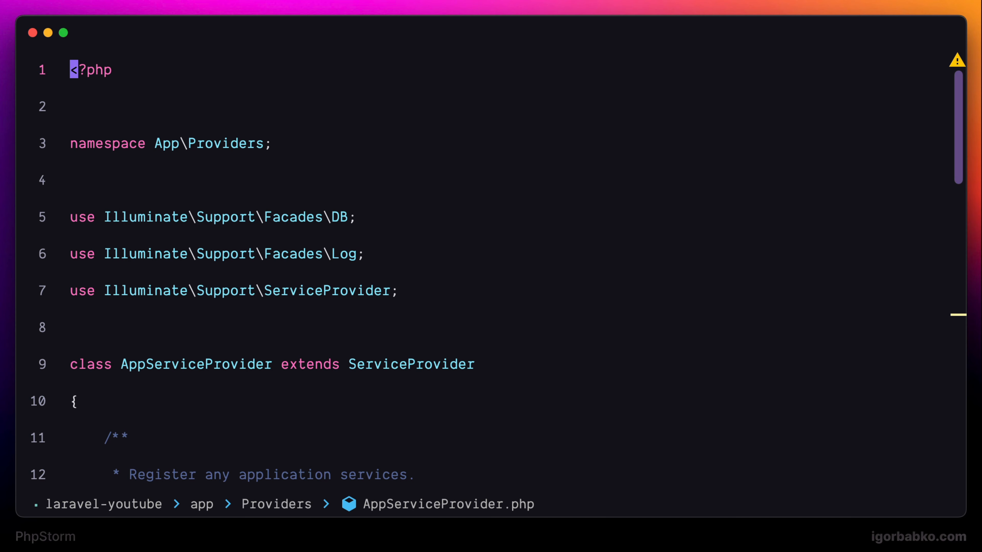
key(shift)
key(shift)
text(about)
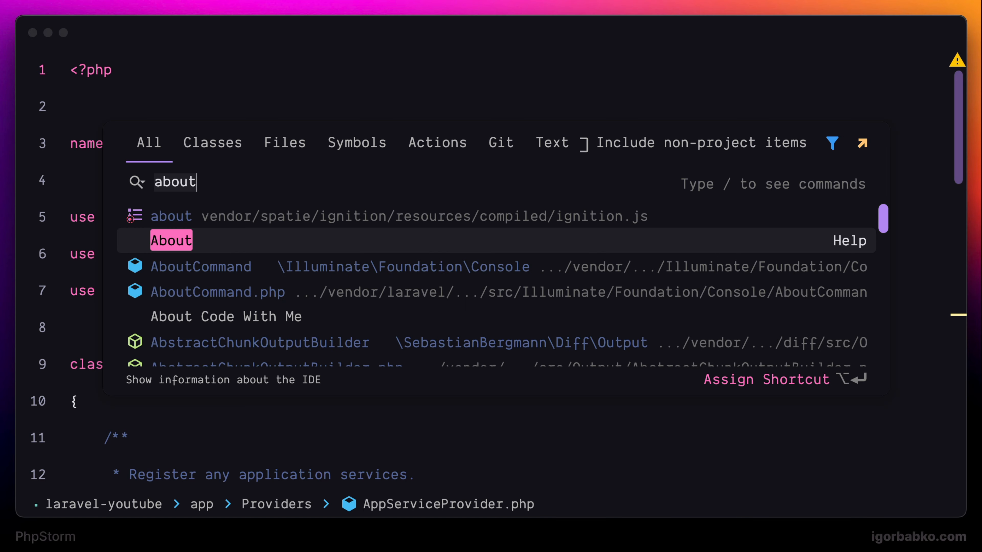
text(impor)
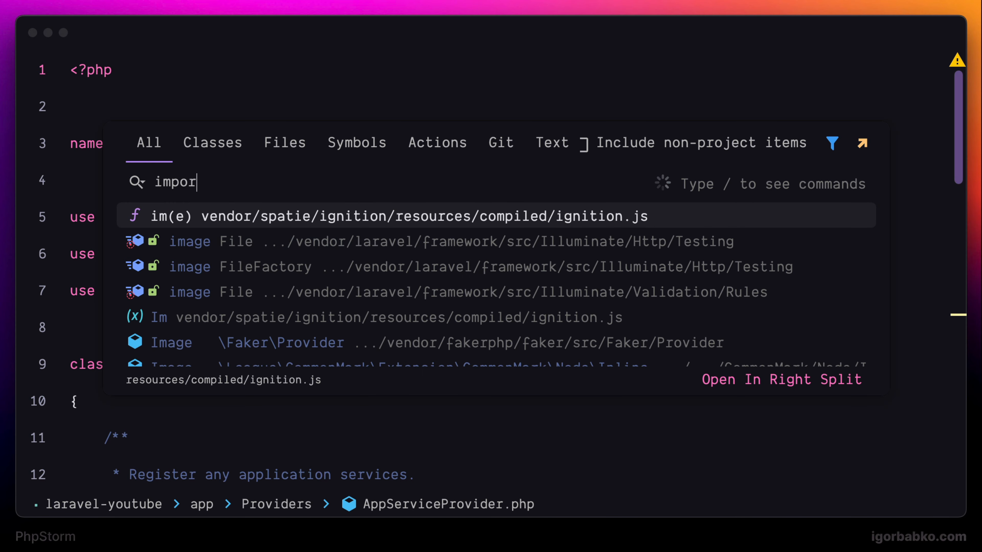
text(t settings)
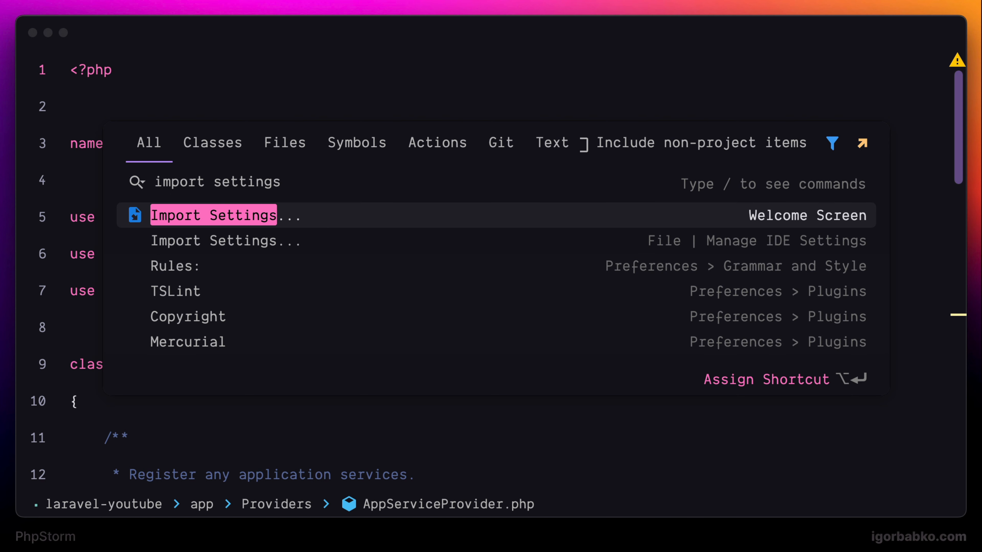
key(Down)
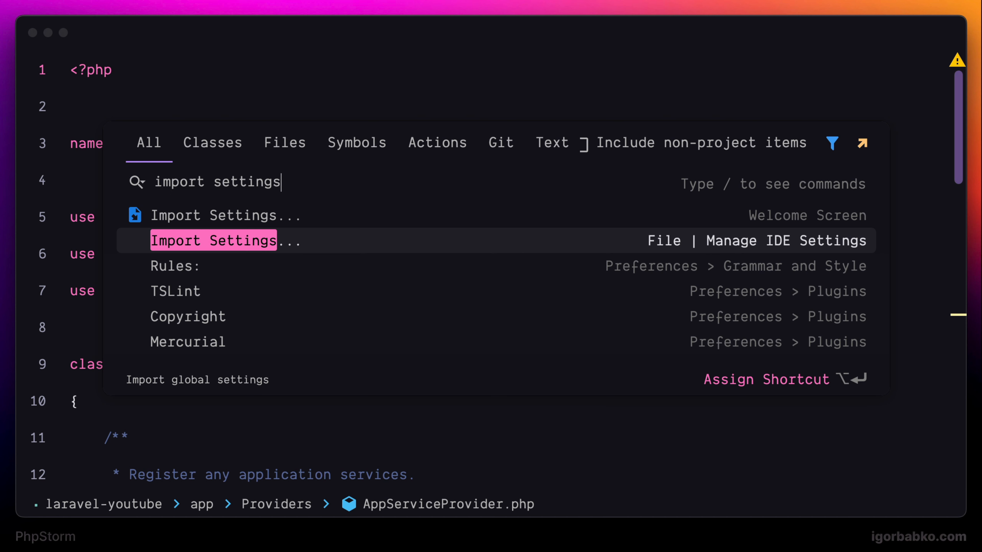
key(Escape)
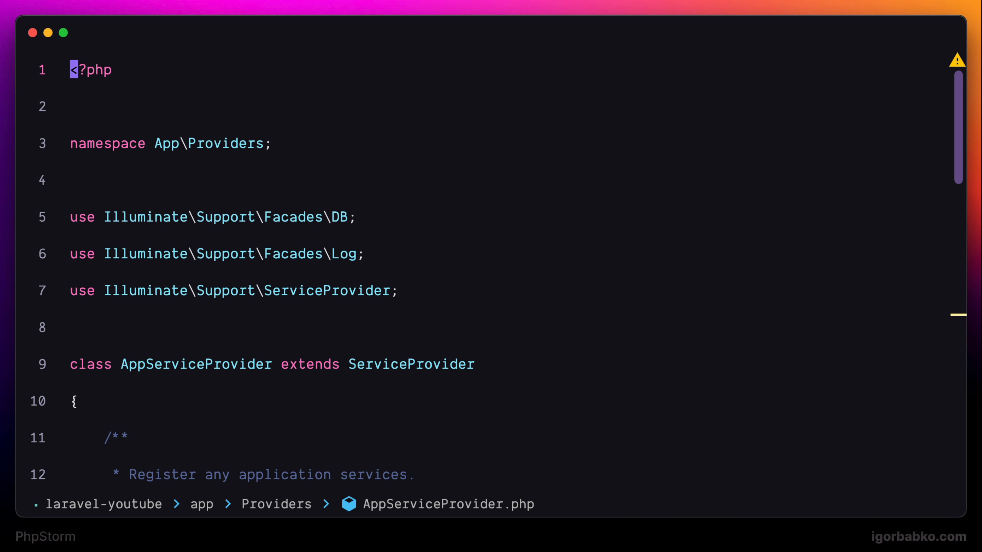